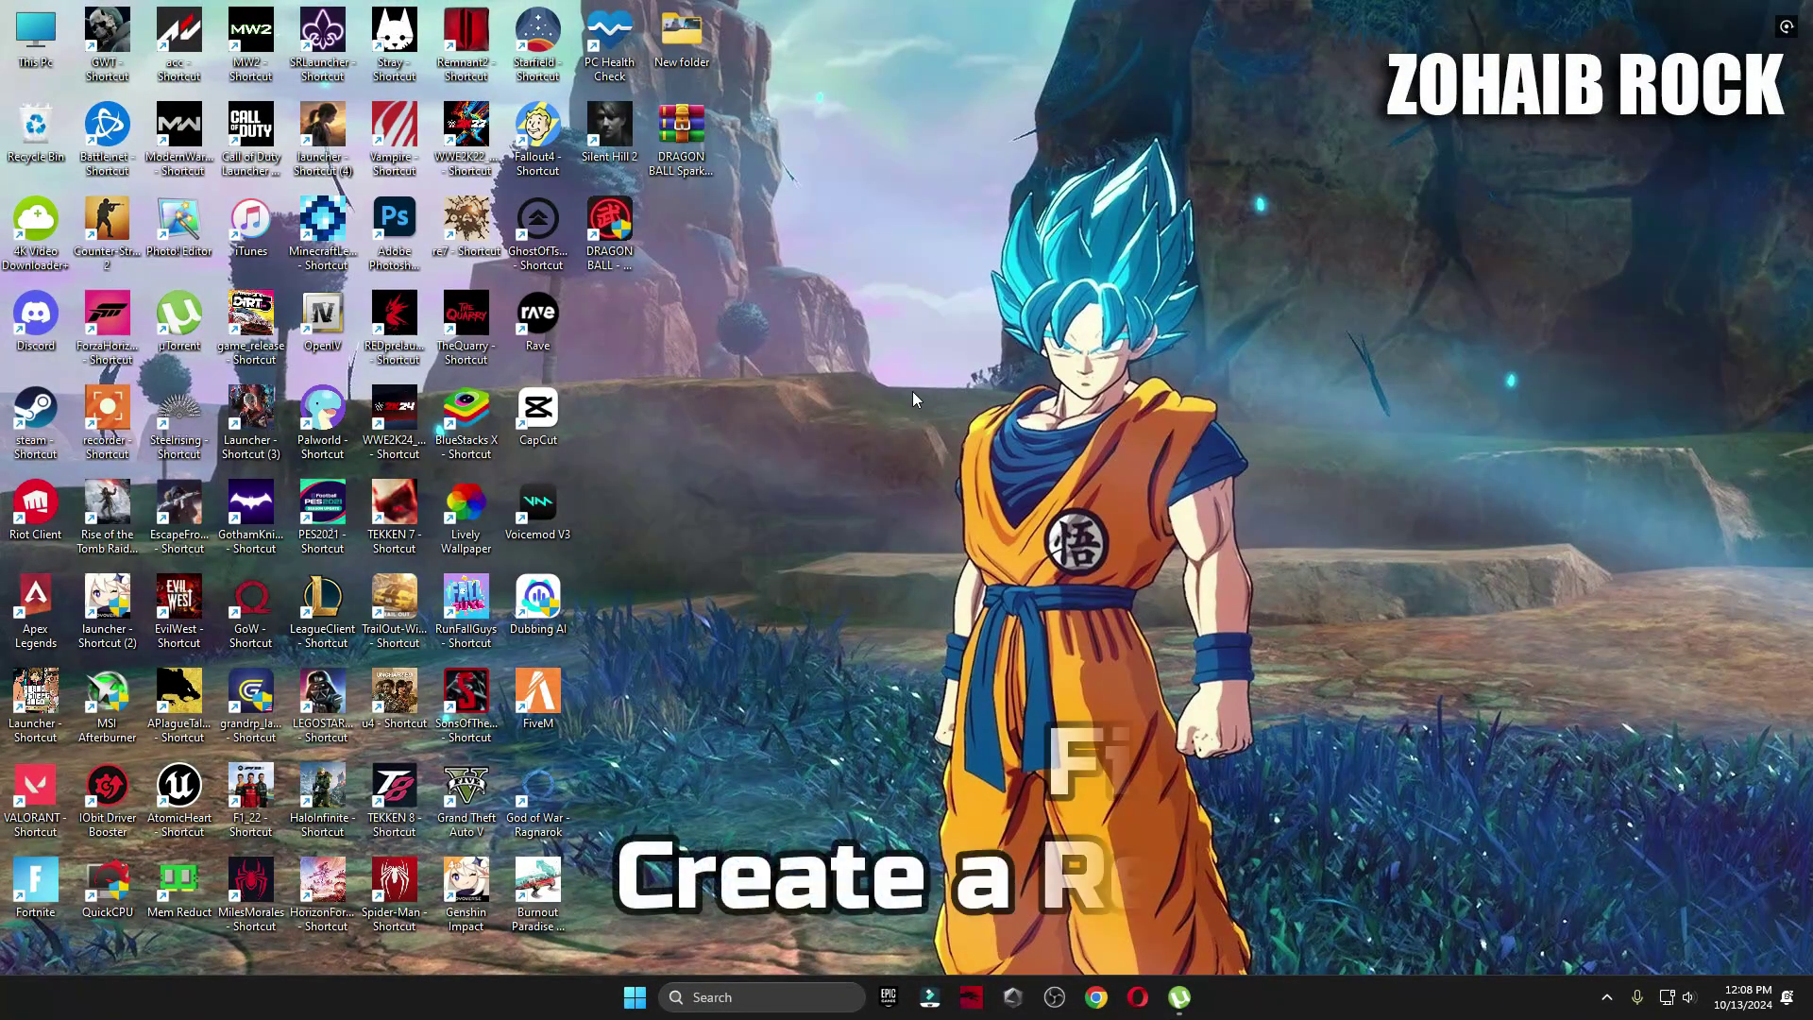
Open the restore point settings and confirm that system protection is turned on for Local Disk (C:)
{"action": "left_click", "coordinate": [726, 984]}
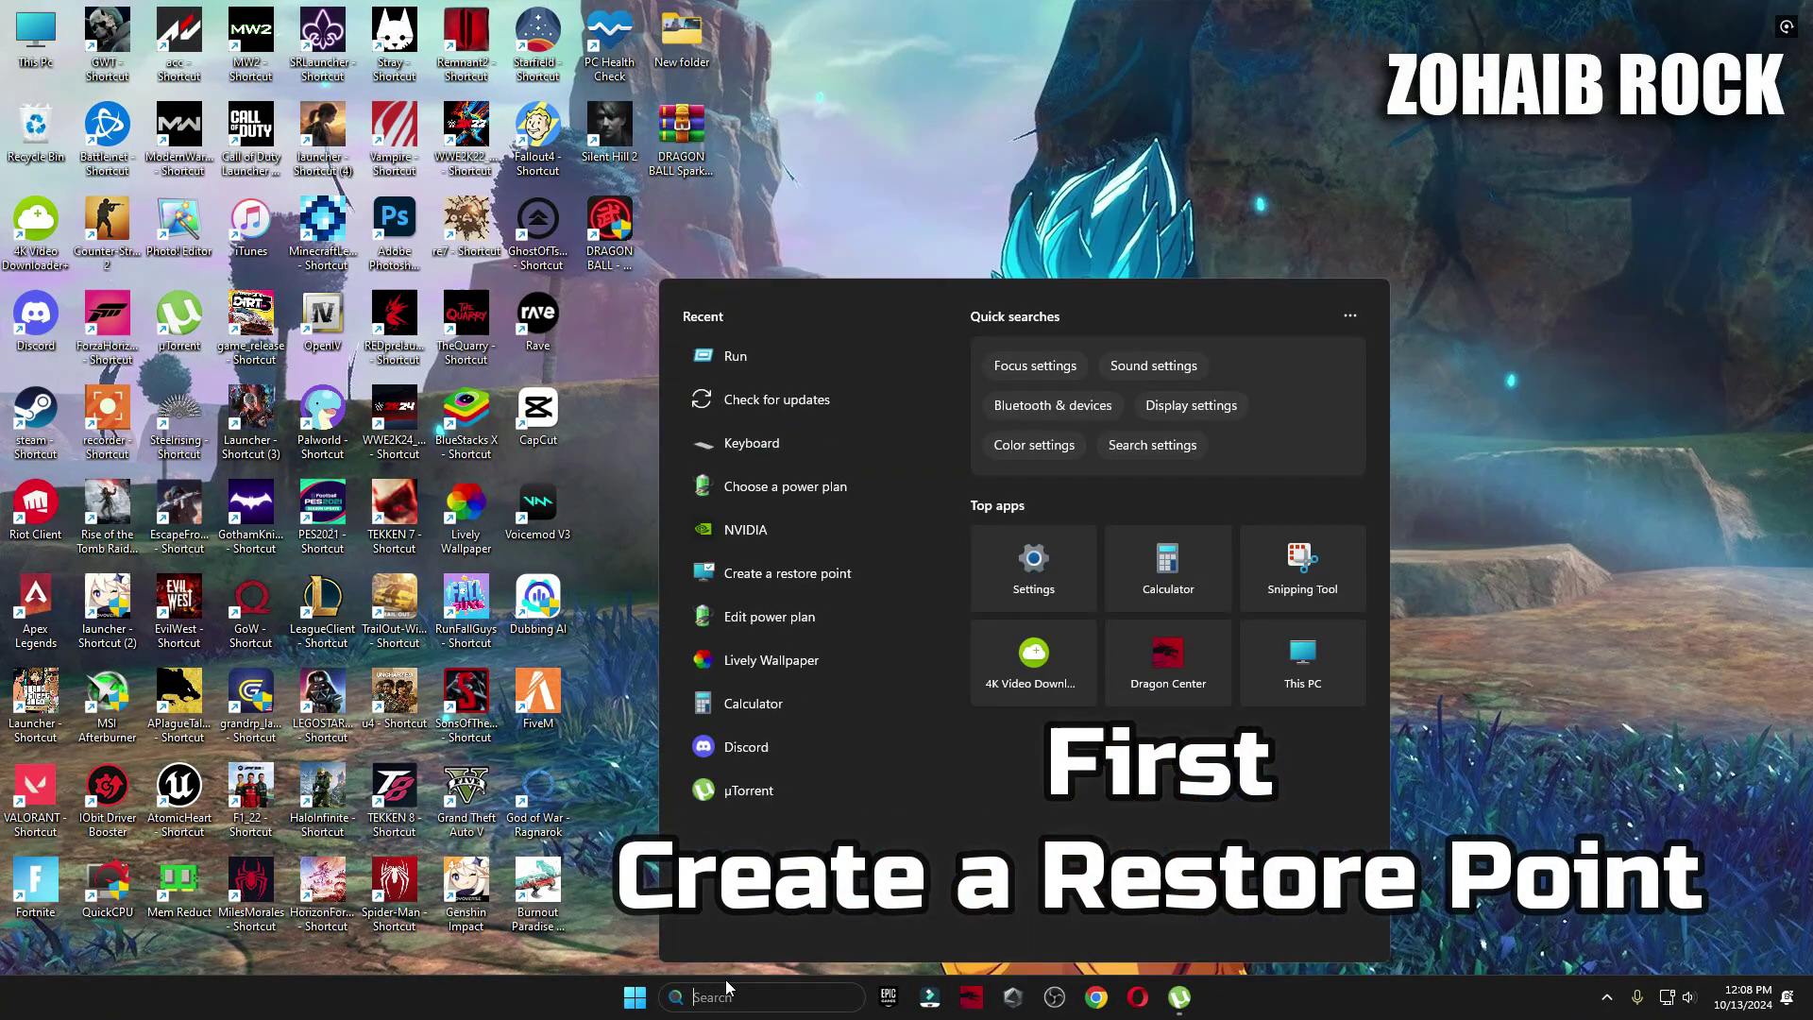
{"action": "type", "text": "create a restore point"}
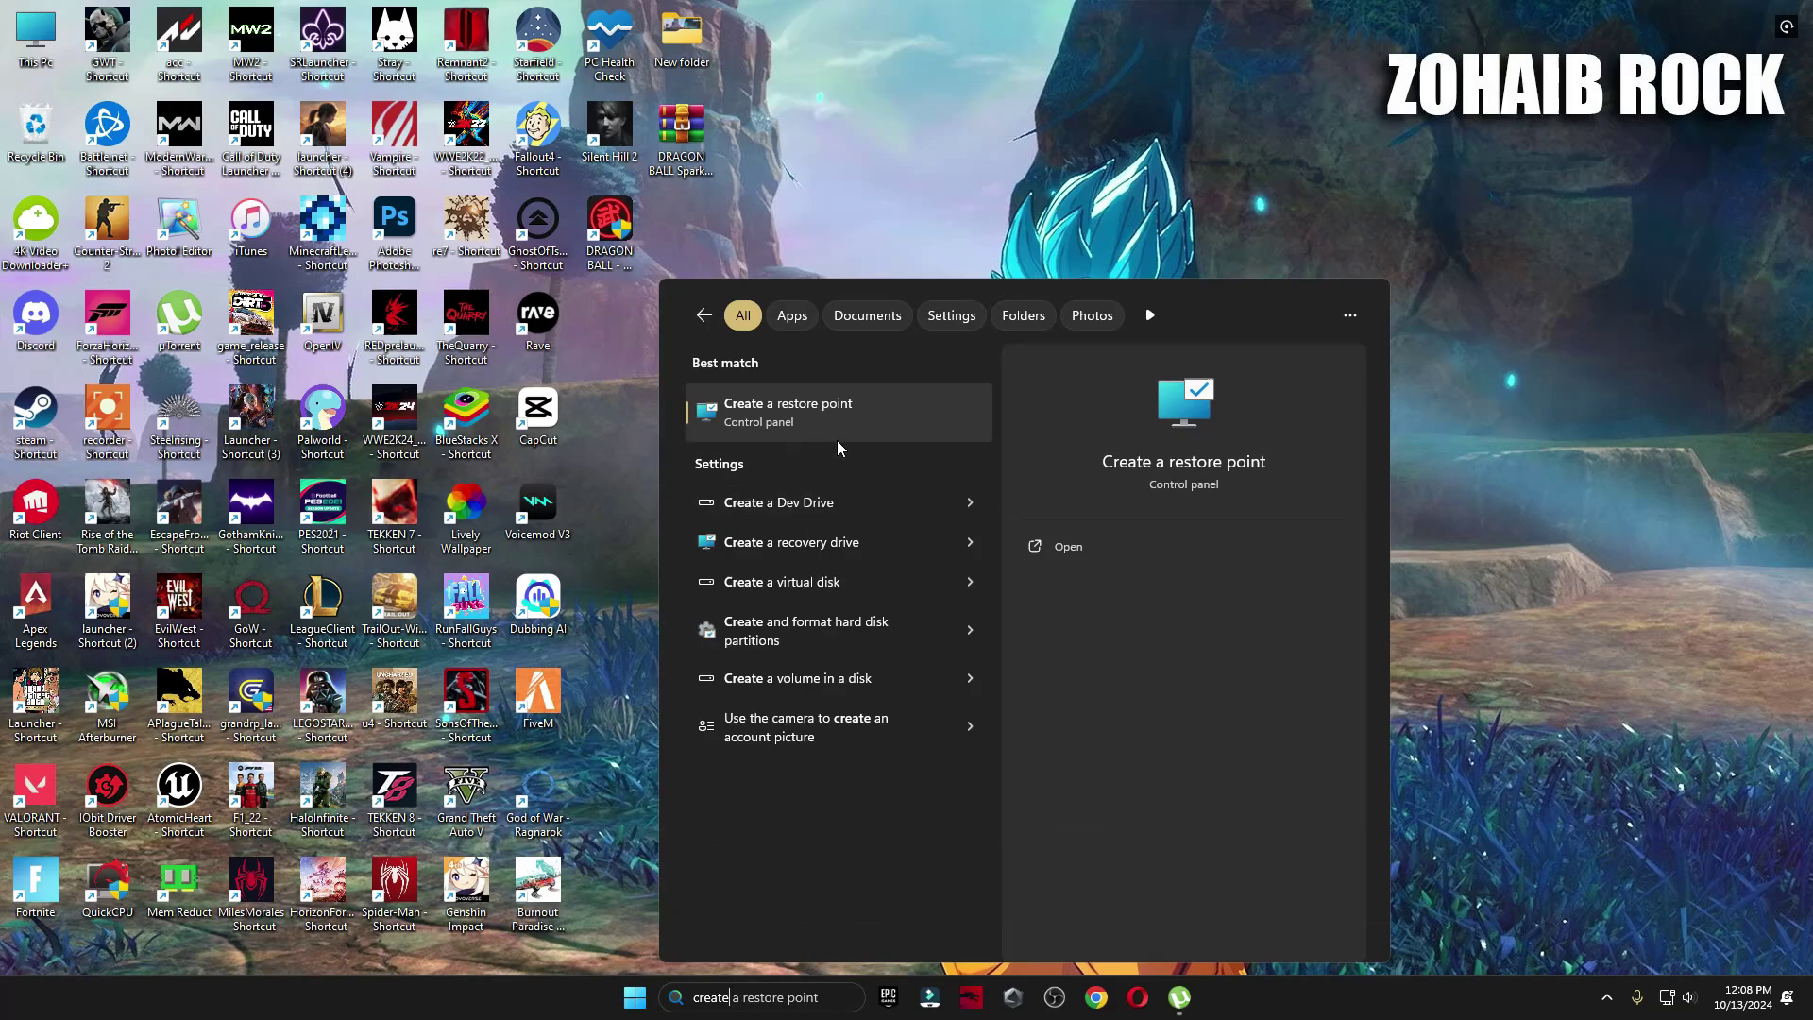
{"action": "left_click", "coordinate": [812, 424]}
{"action": "left_click_drag", "start_coordinate": [471, 249], "coordinate": [1015, 216]}
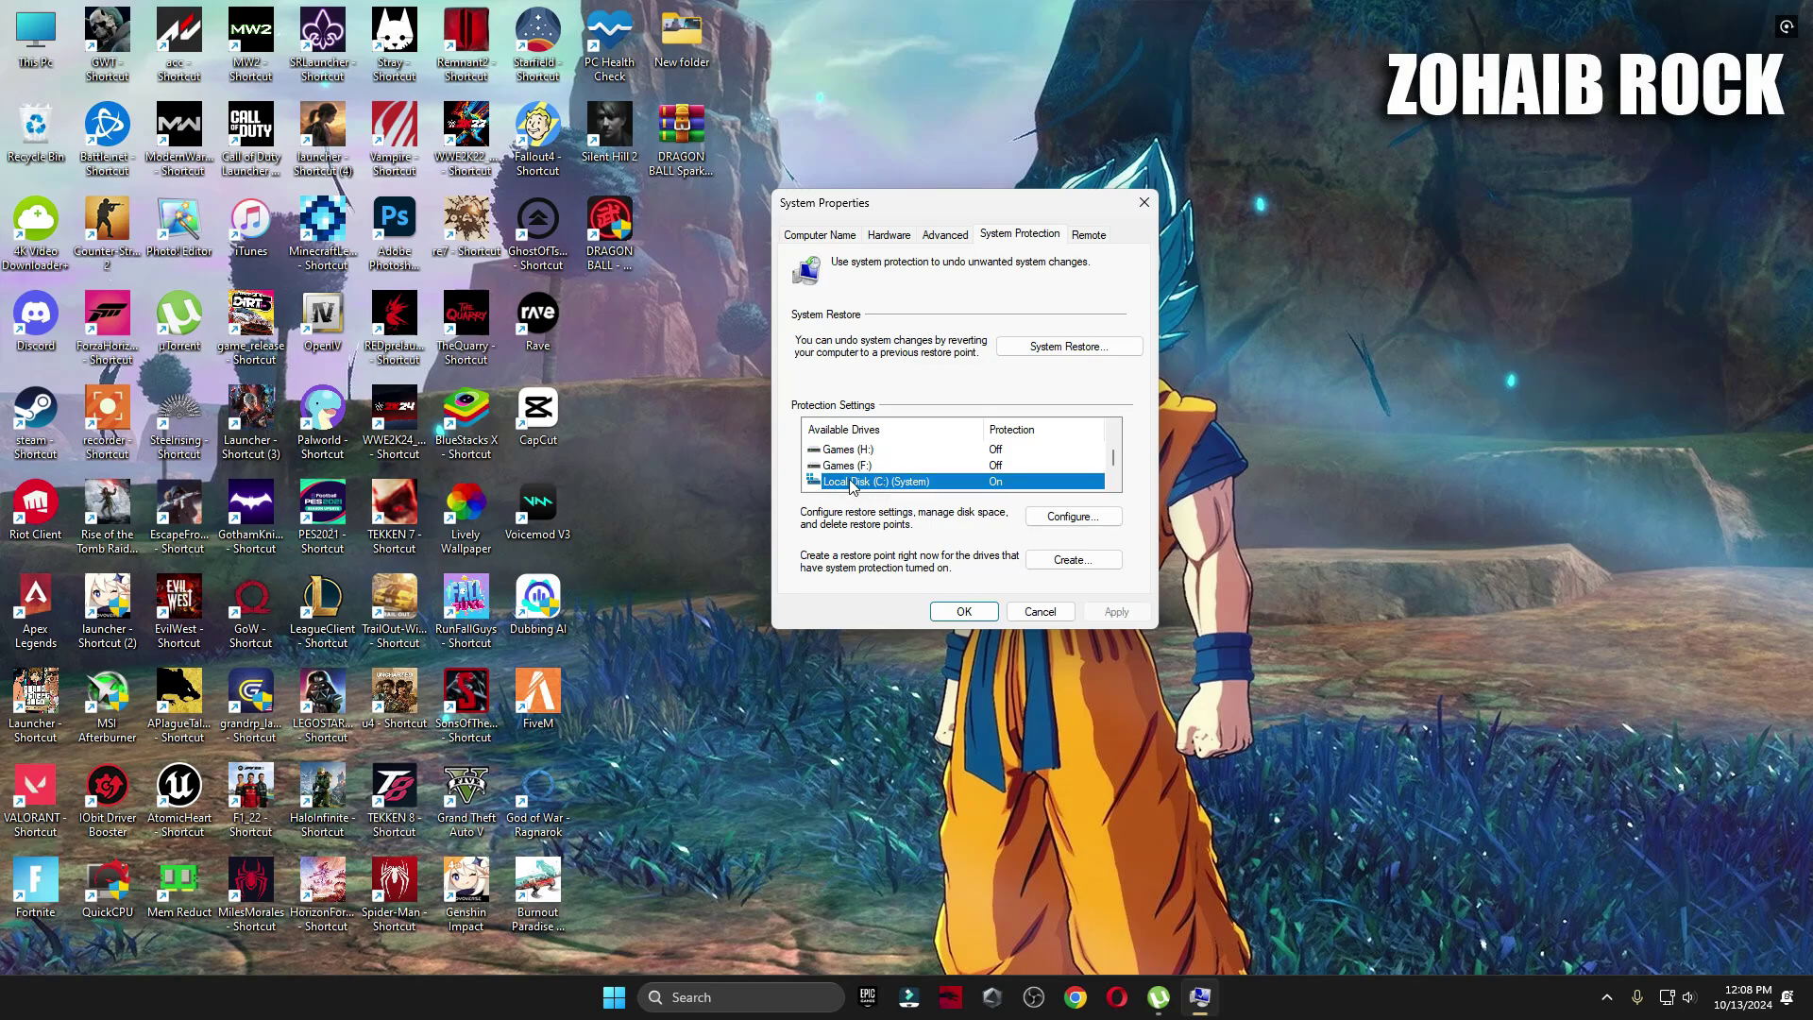
{"action": "left_click", "coordinate": [1089, 521]}
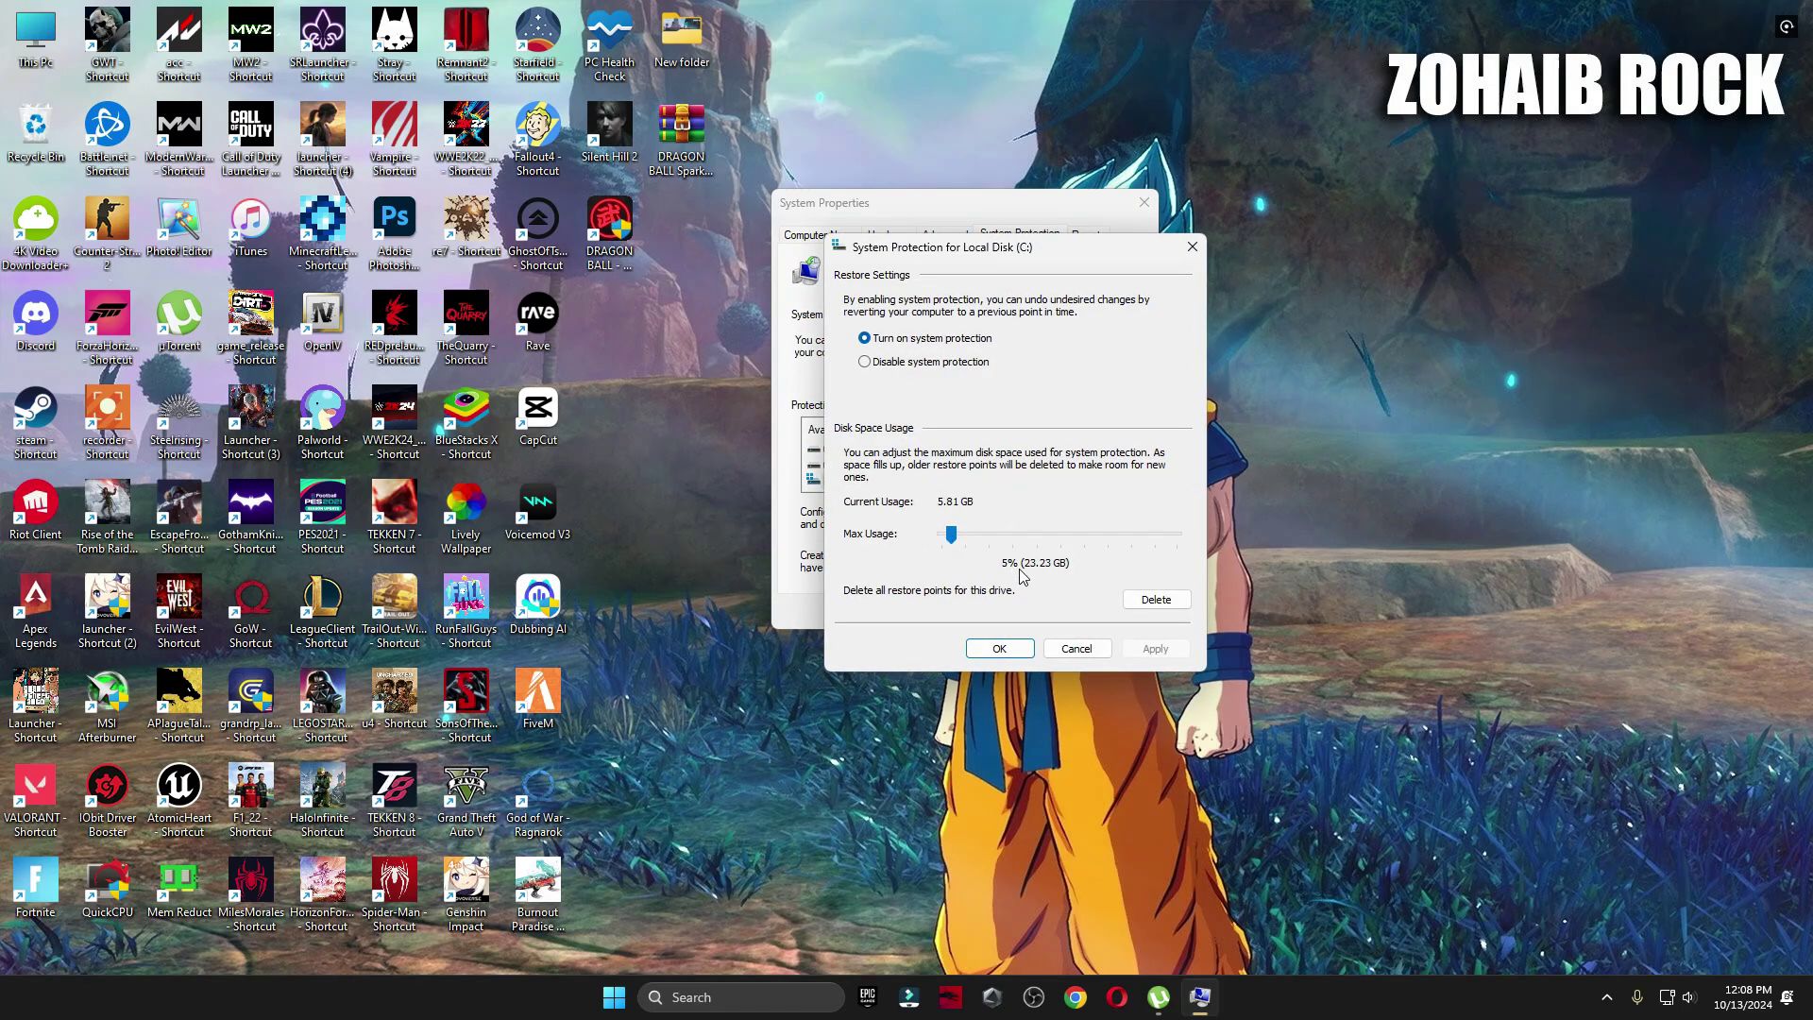
{"action": "left_click", "coordinate": [1000, 649]}
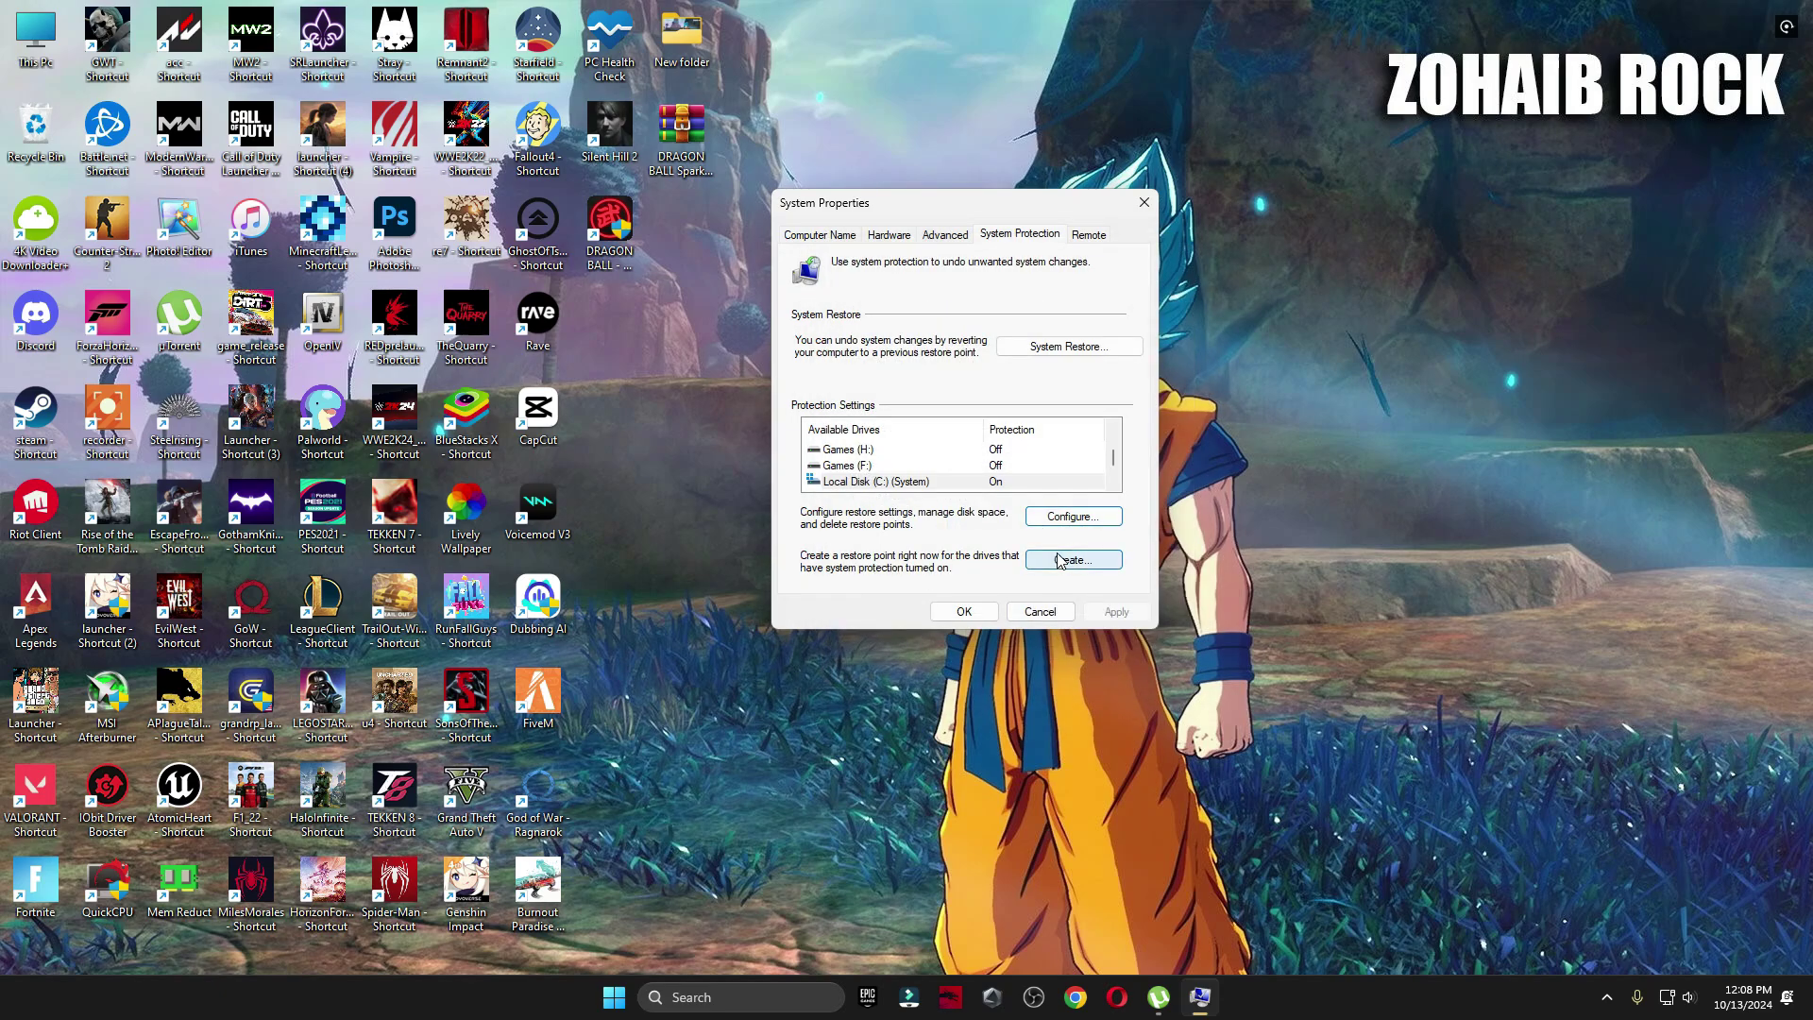
Create a restore point described as "backup" and close System Properties
{"action": "left_click", "coordinate": [1061, 561]}
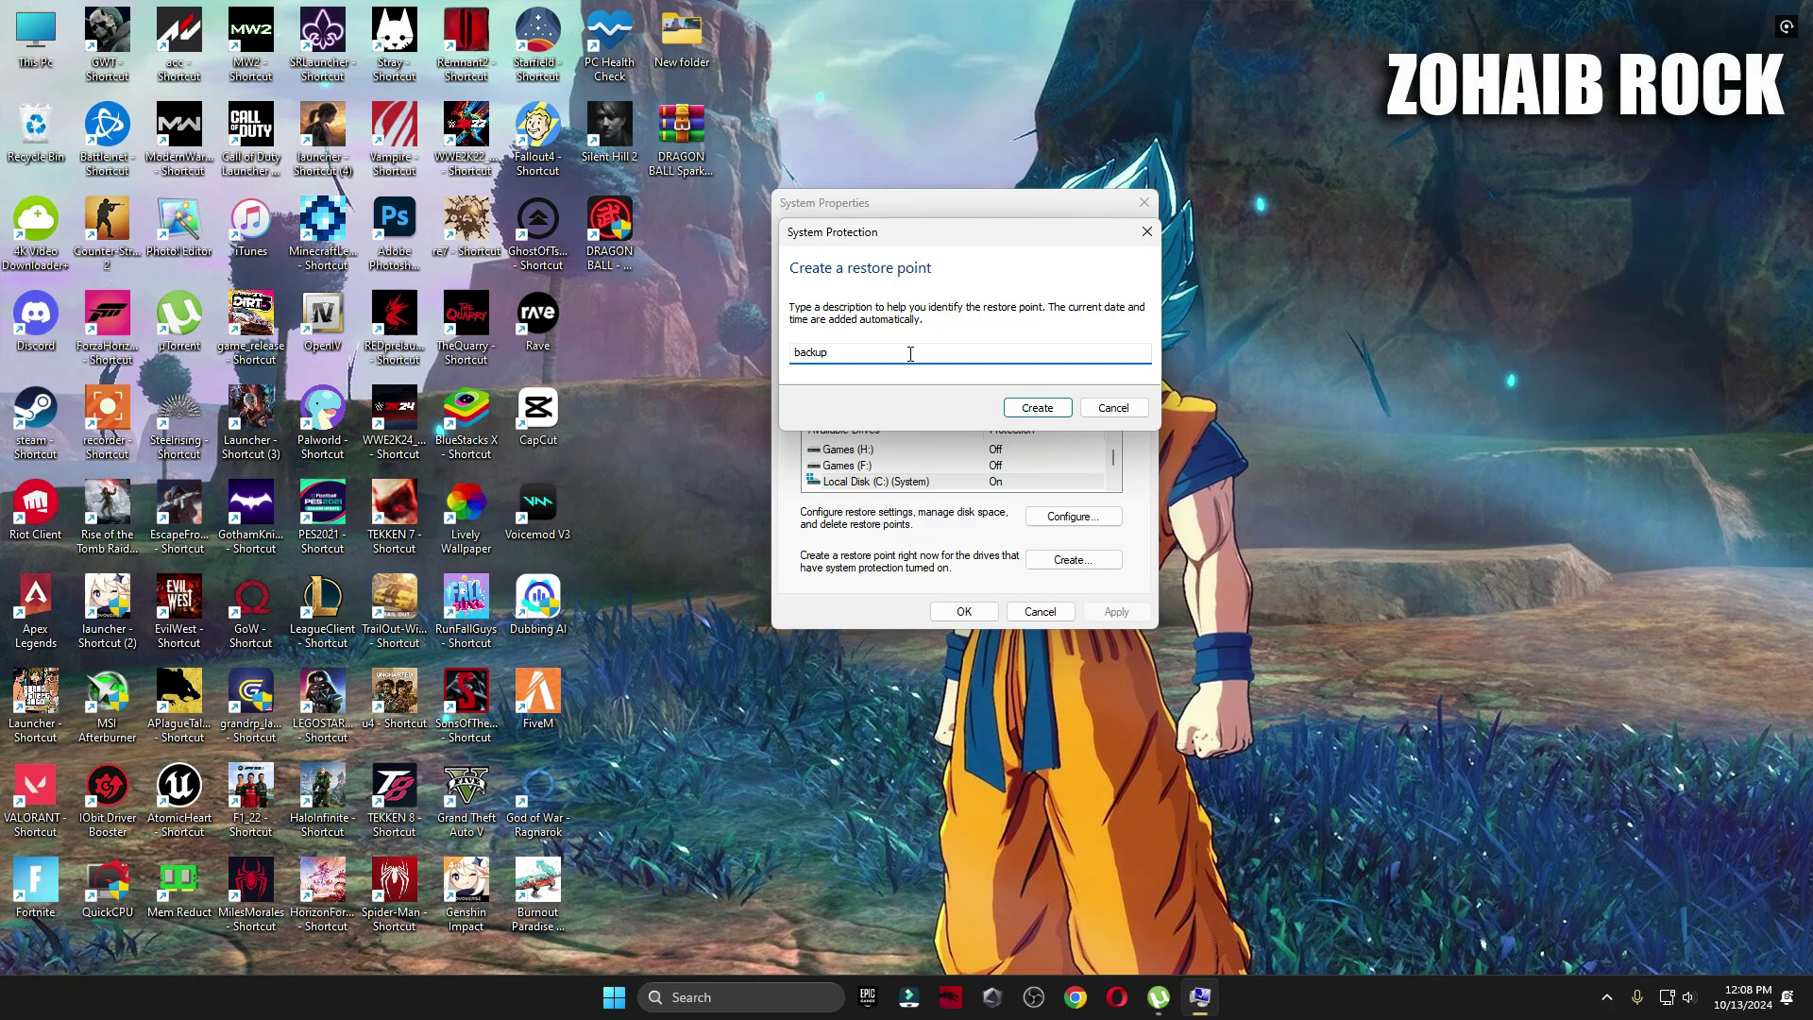
{"action": "left_click", "coordinate": [1011, 409]}
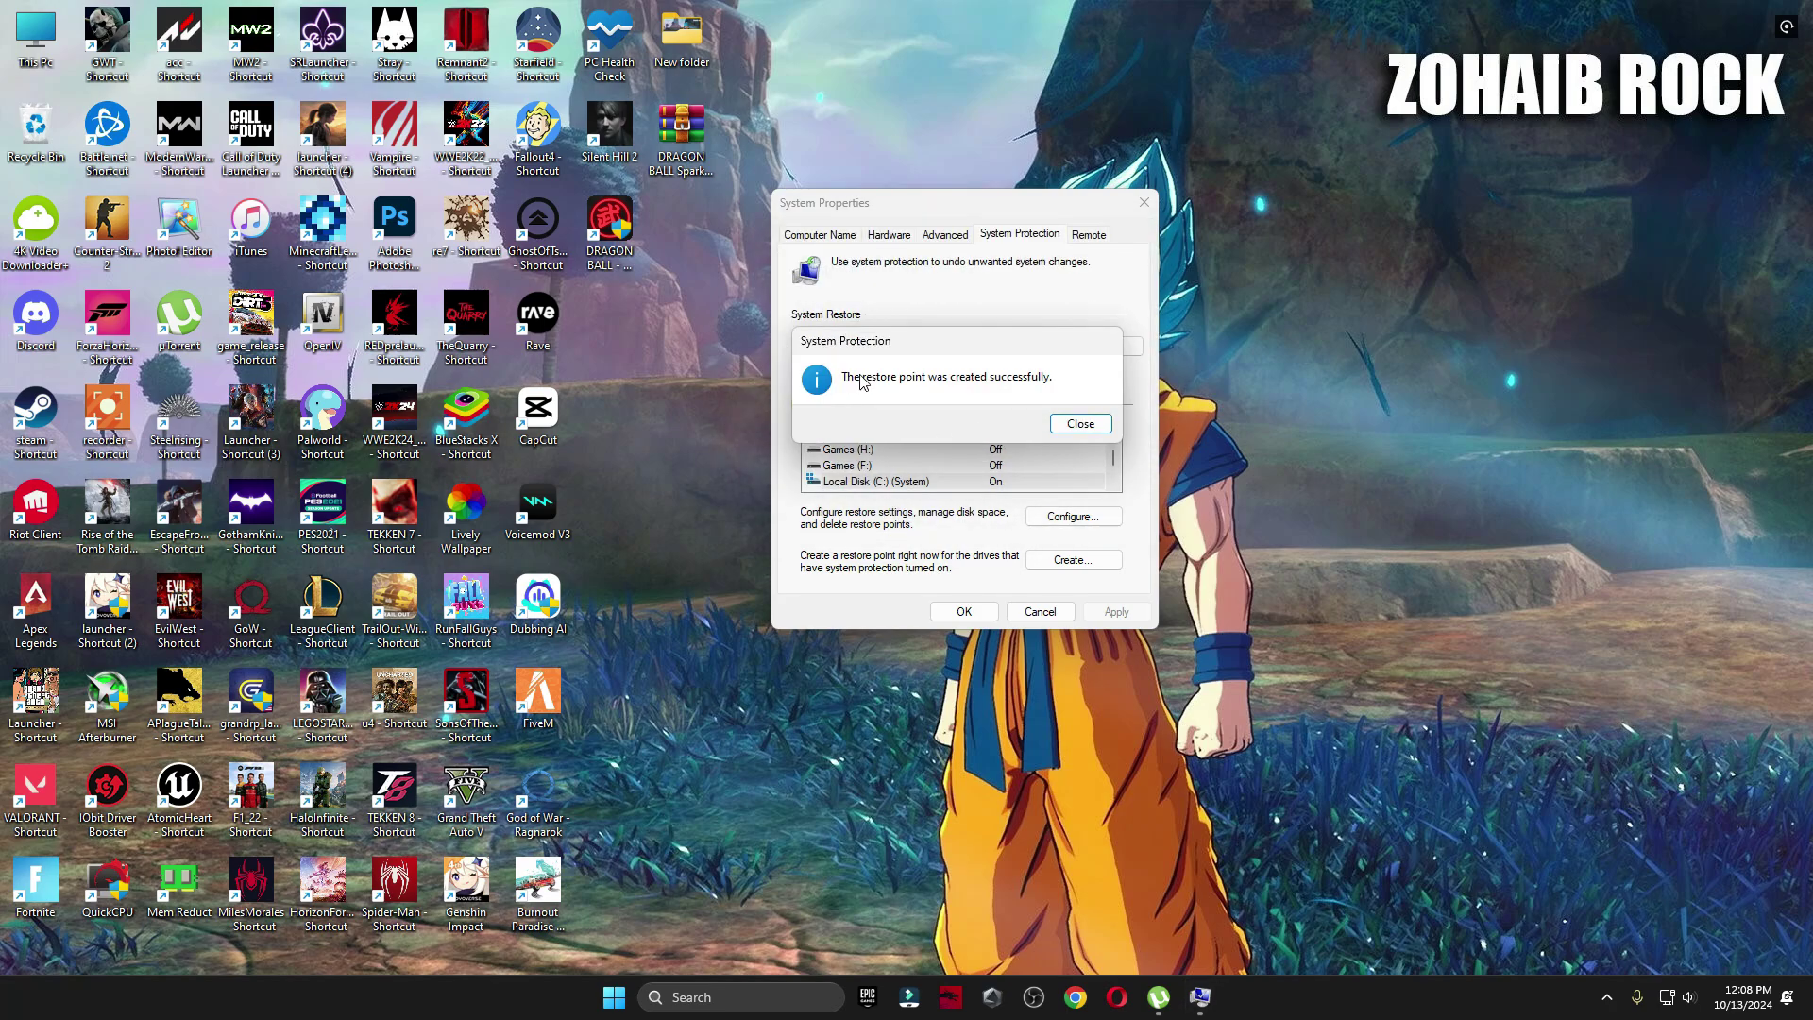
{"action": "left_click", "coordinate": [1076, 421]}
{"action": "left_click", "coordinate": [964, 611]}
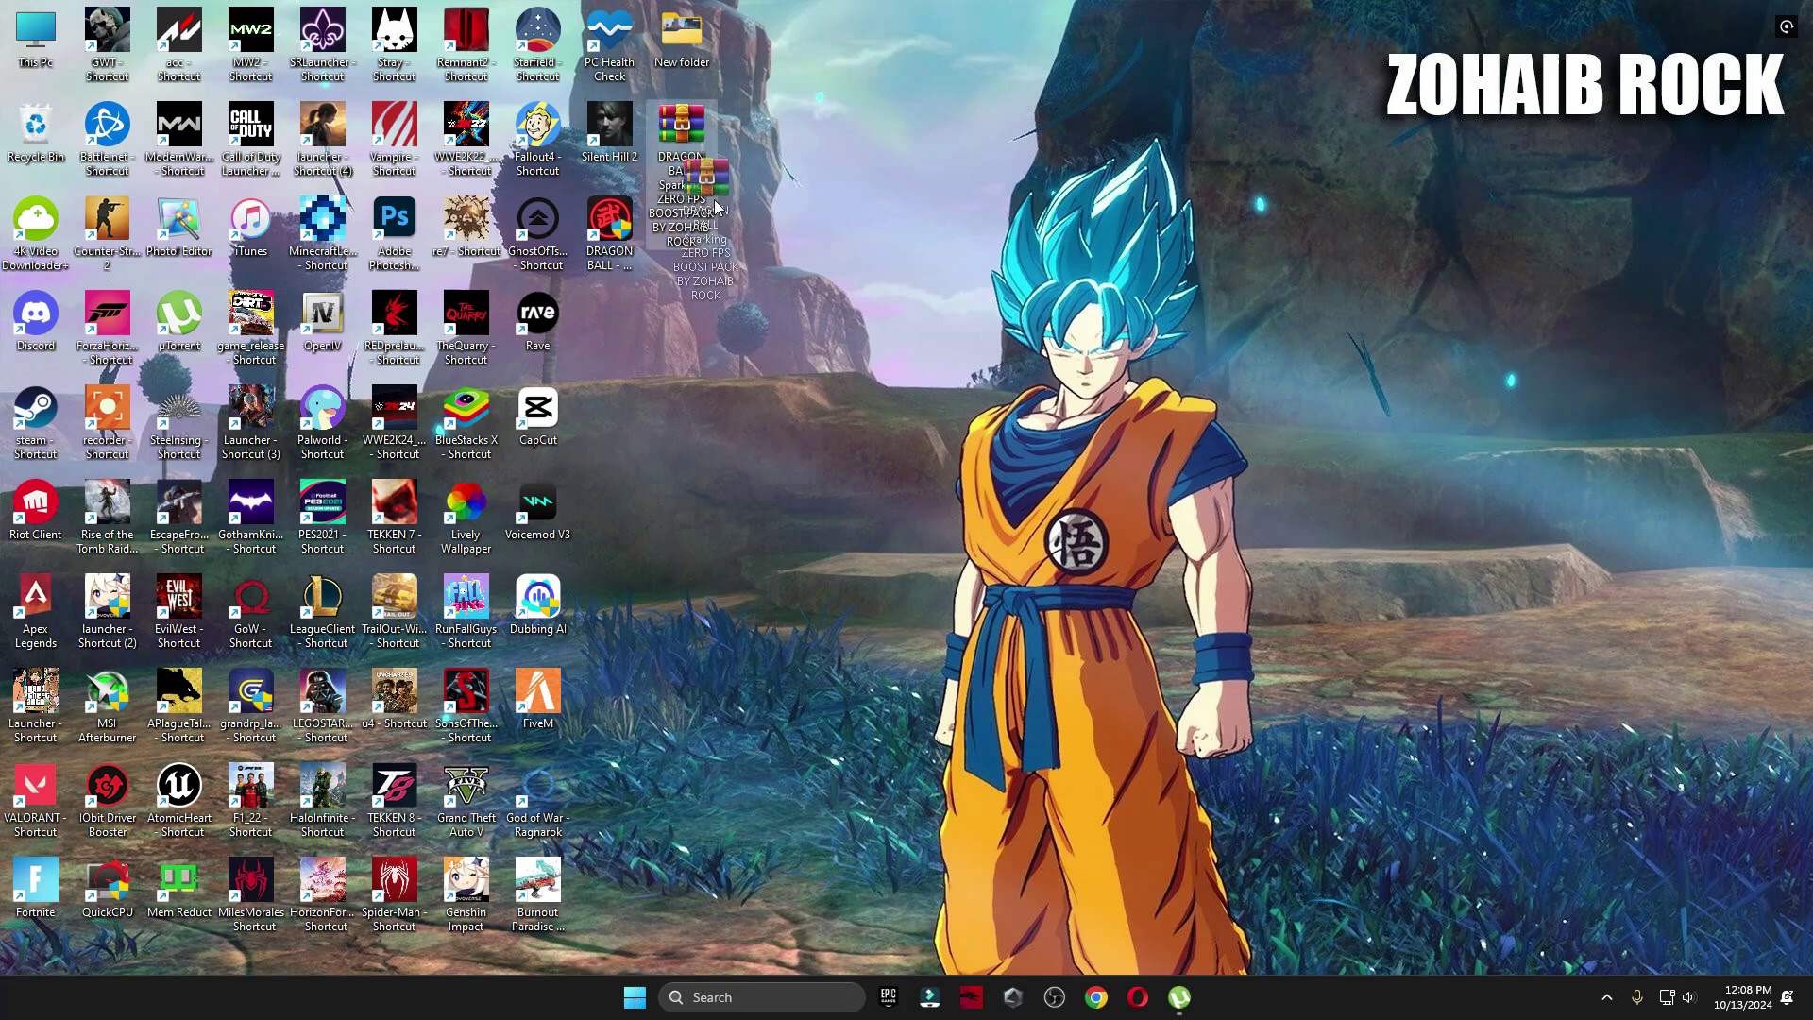
Move the DRAGON BALL Sparking ZERO FPS BOOST PACK archive to an empty desktop spot and extract it there with WinRAR
{"action": "left_click_drag", "start_coordinate": [714, 200], "coordinate": [903, 337]}
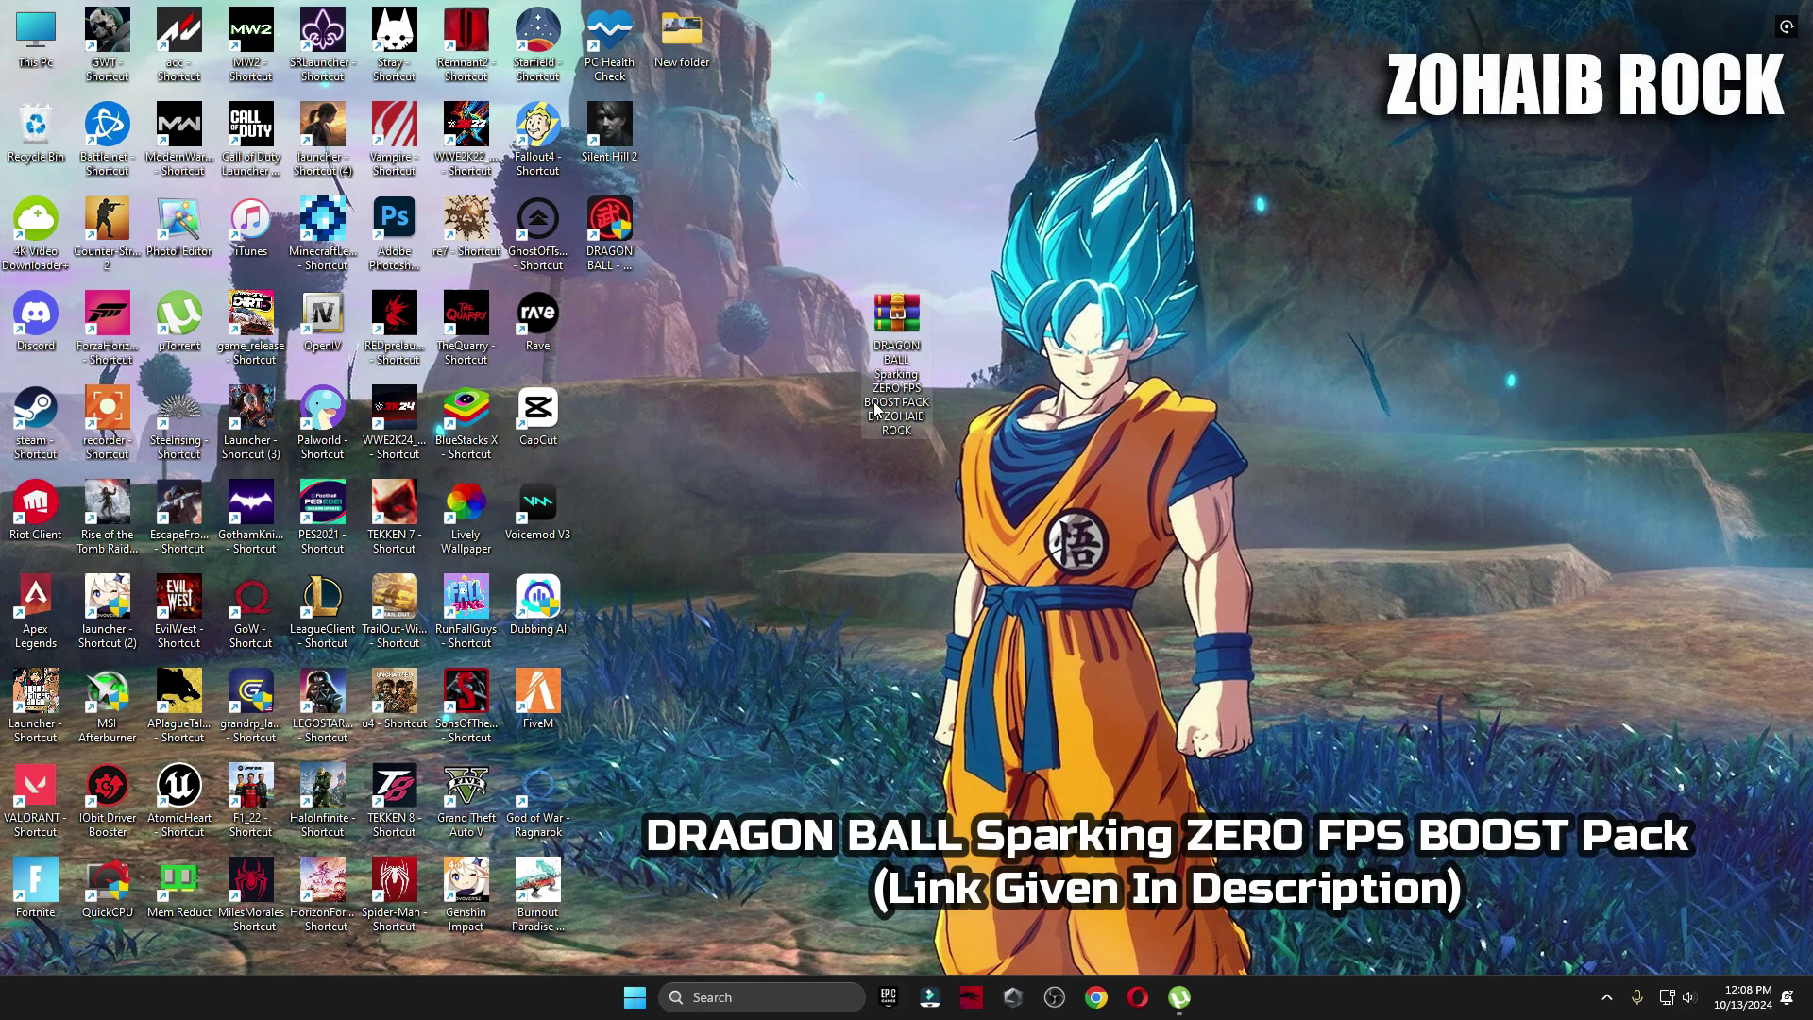
{"action": "right_click", "coordinate": [901, 433]}
{"action": "mouse_move", "coordinate": [962, 706]}
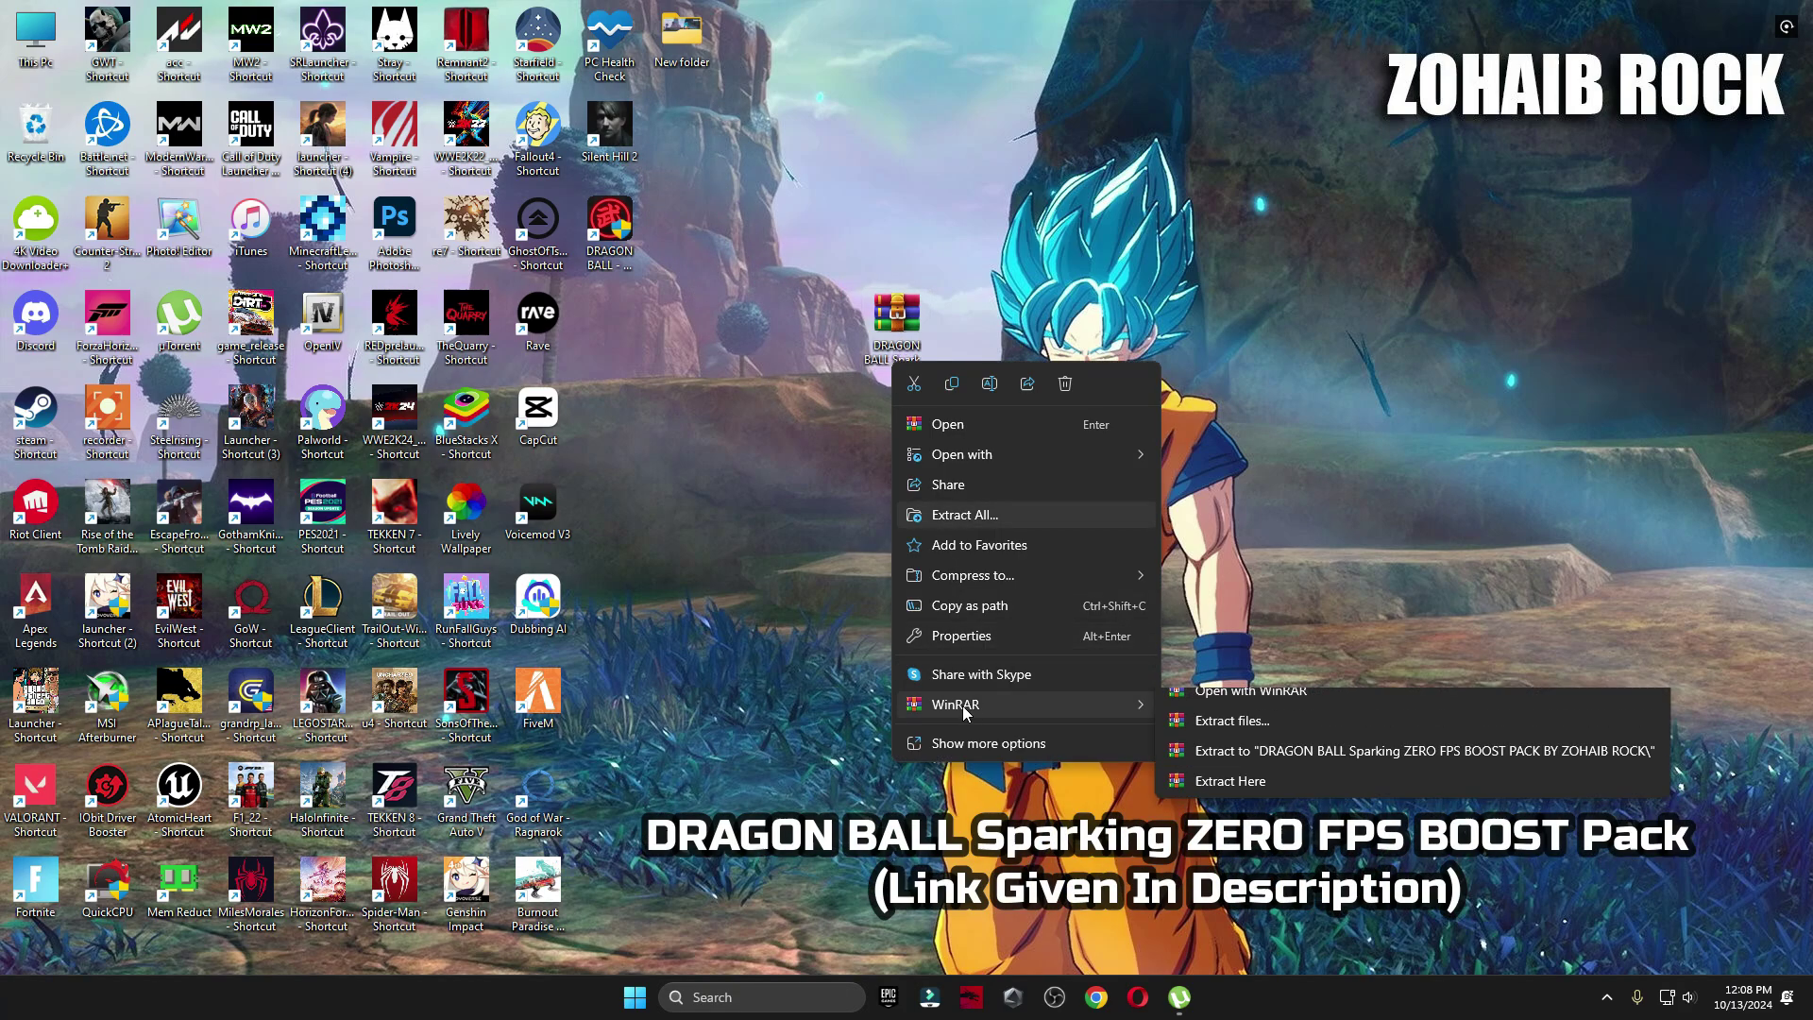
{"action": "left_click", "coordinate": [1249, 796]}
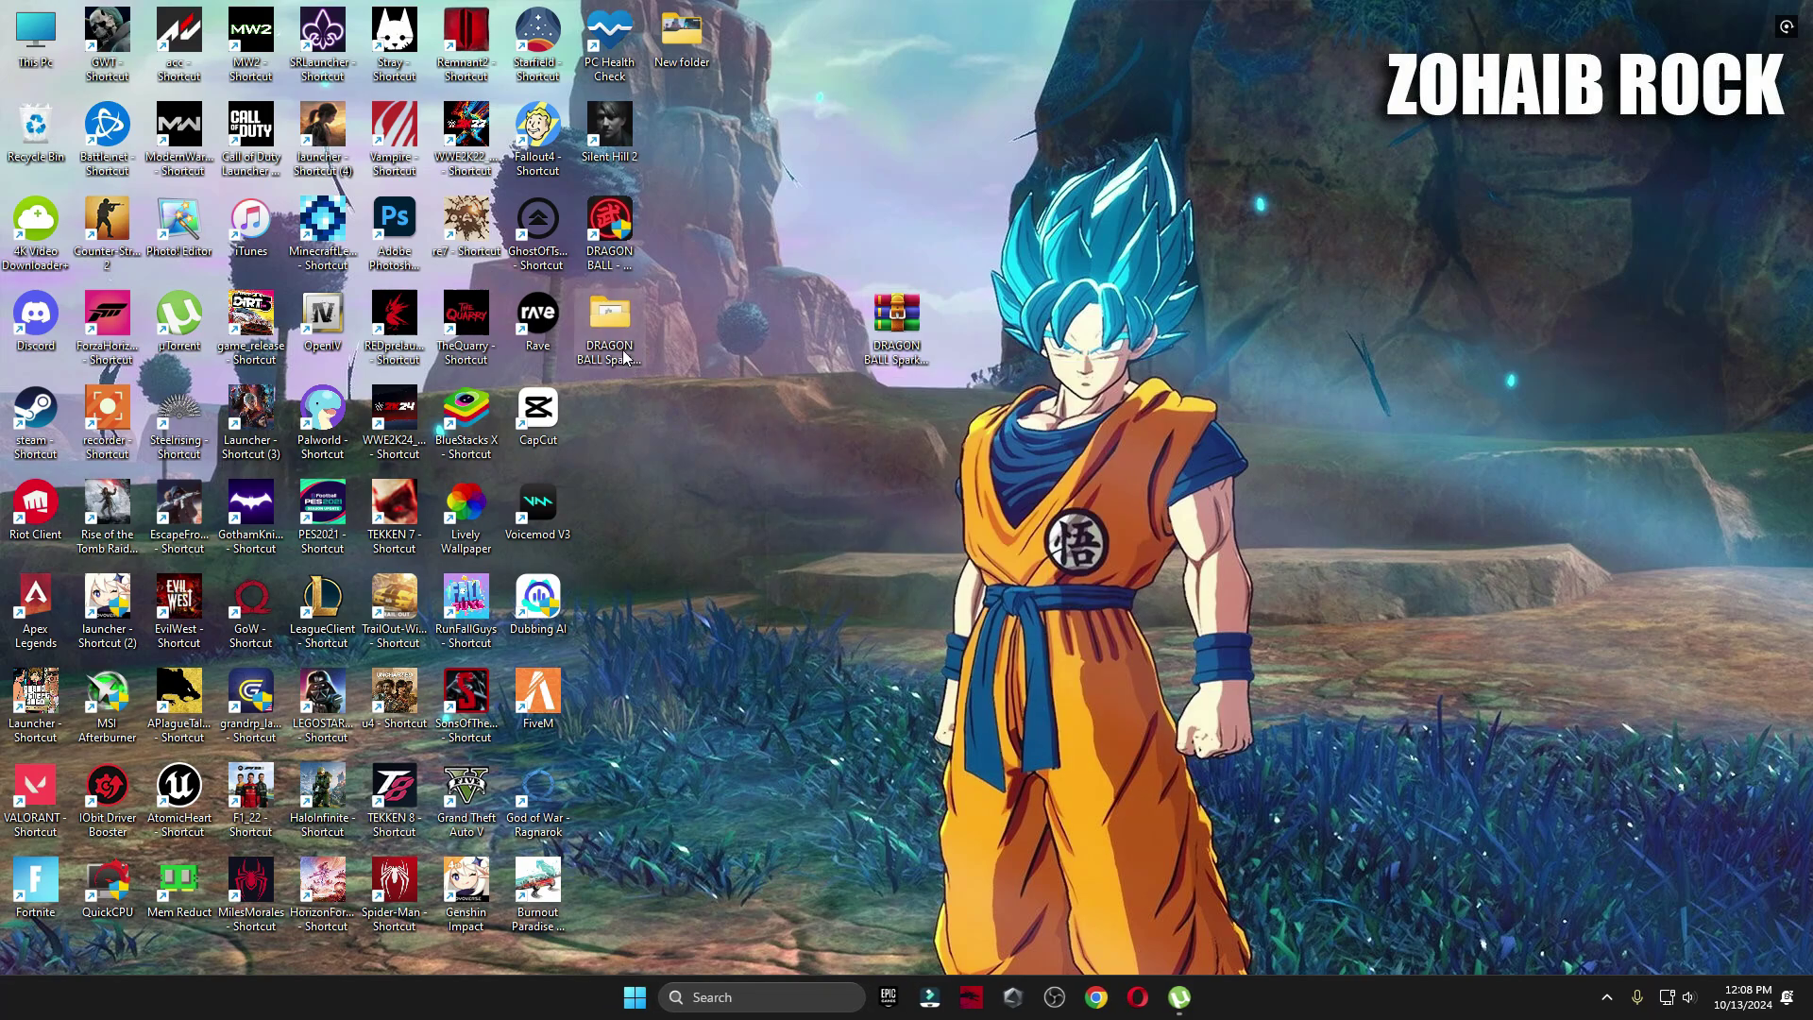
Place the extracted FPS boost pack folder beside its archive and open its 1 Windows Tweaks subfolder
{"action": "left_click", "coordinate": [610, 324]}
{"action": "left_click_drag", "start_coordinate": [812, 317], "coordinate": [841, 349]}
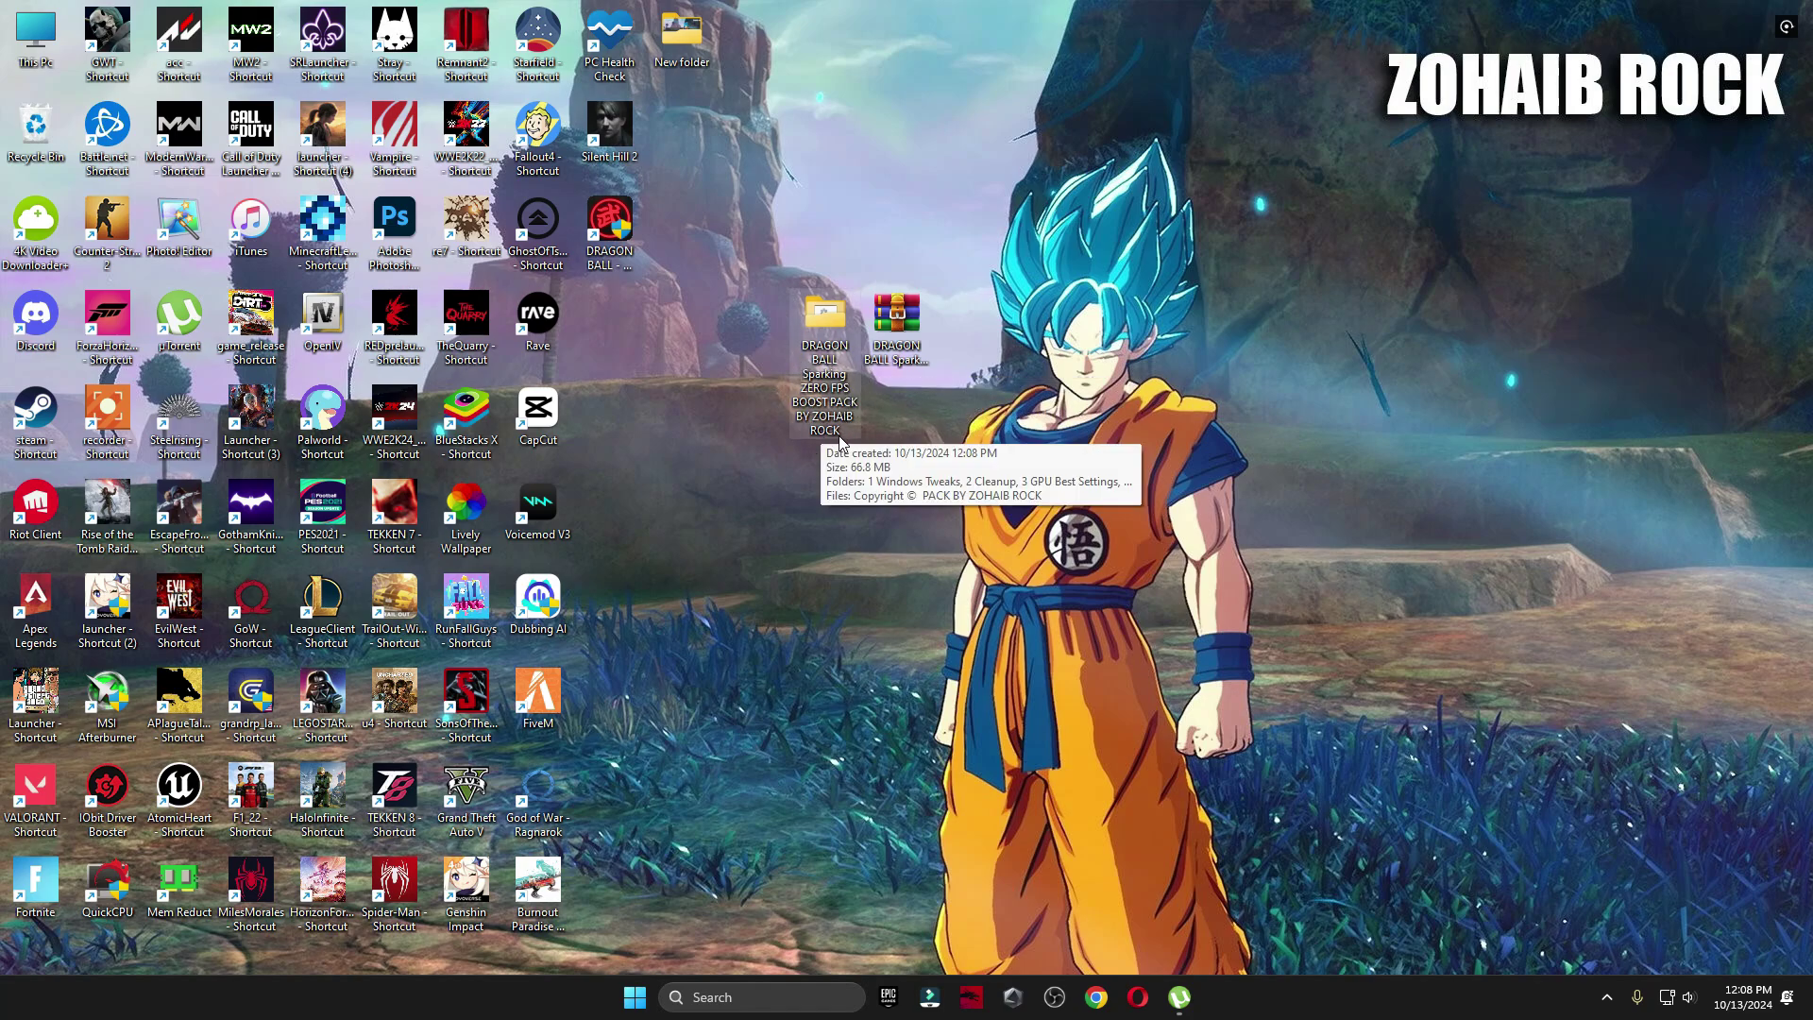
{"action": "double_click", "coordinate": [812, 343]}
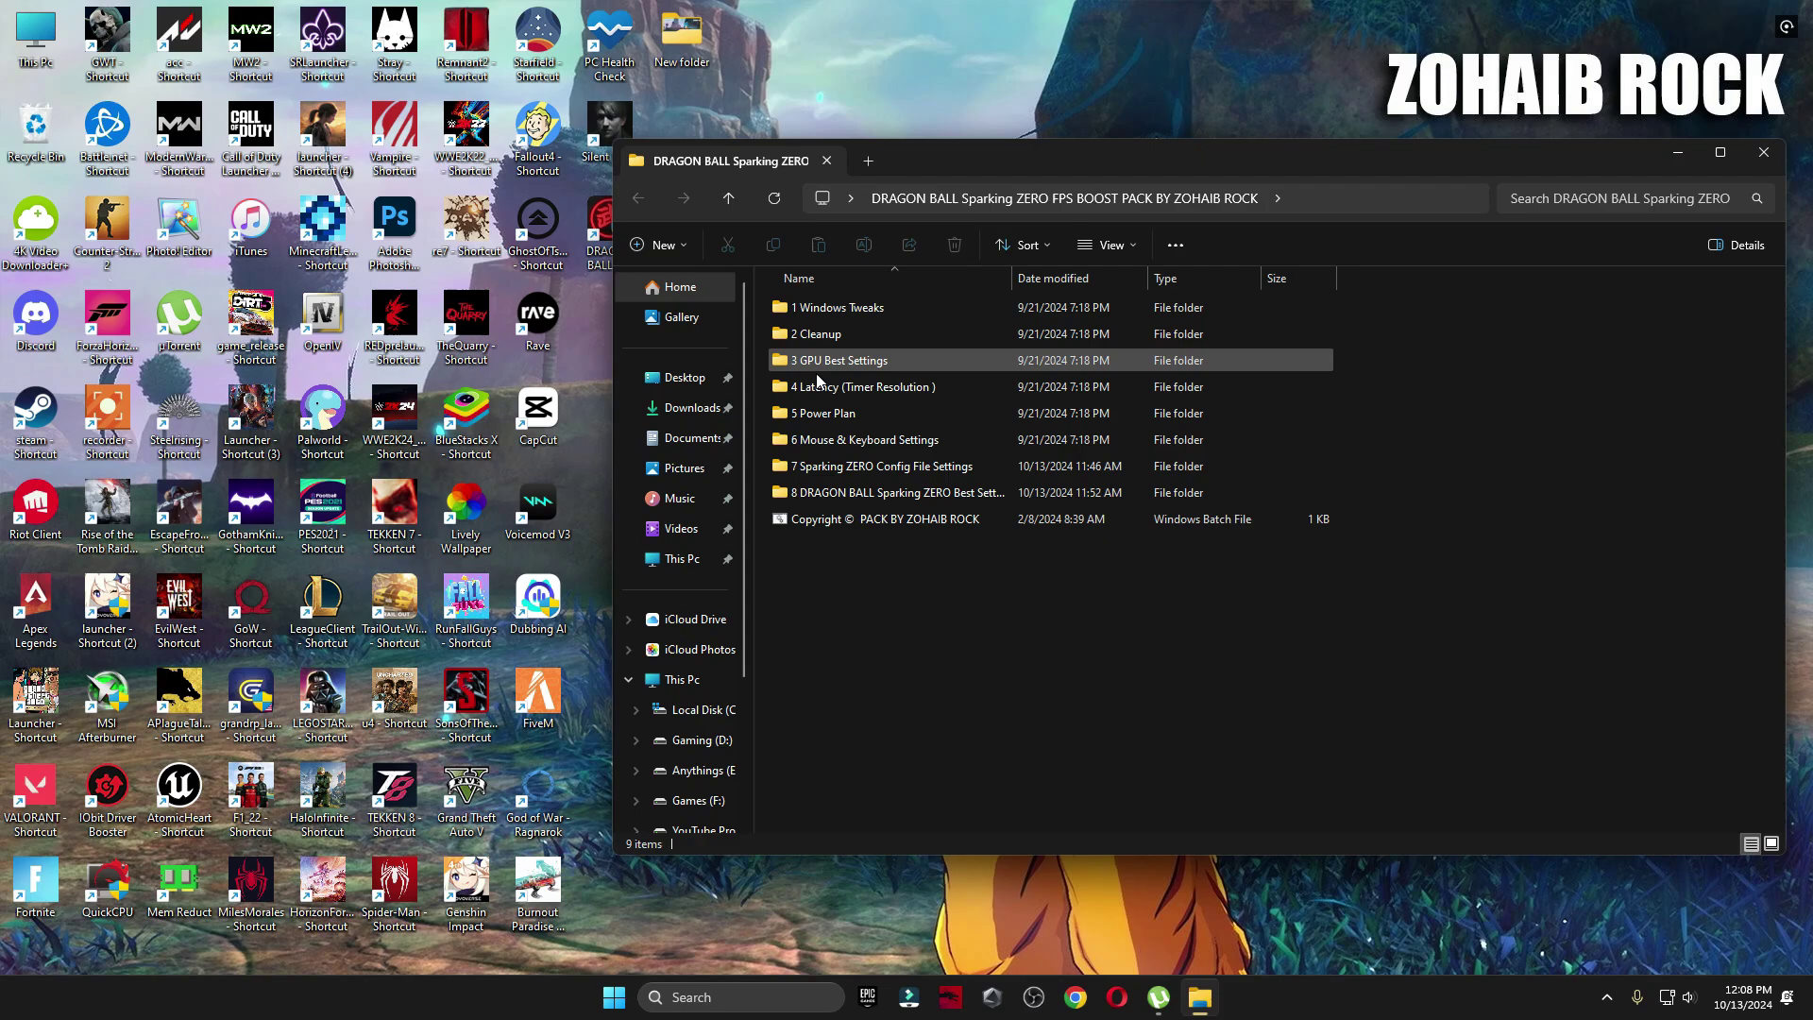
{"action": "double_click", "coordinate": [818, 307]}
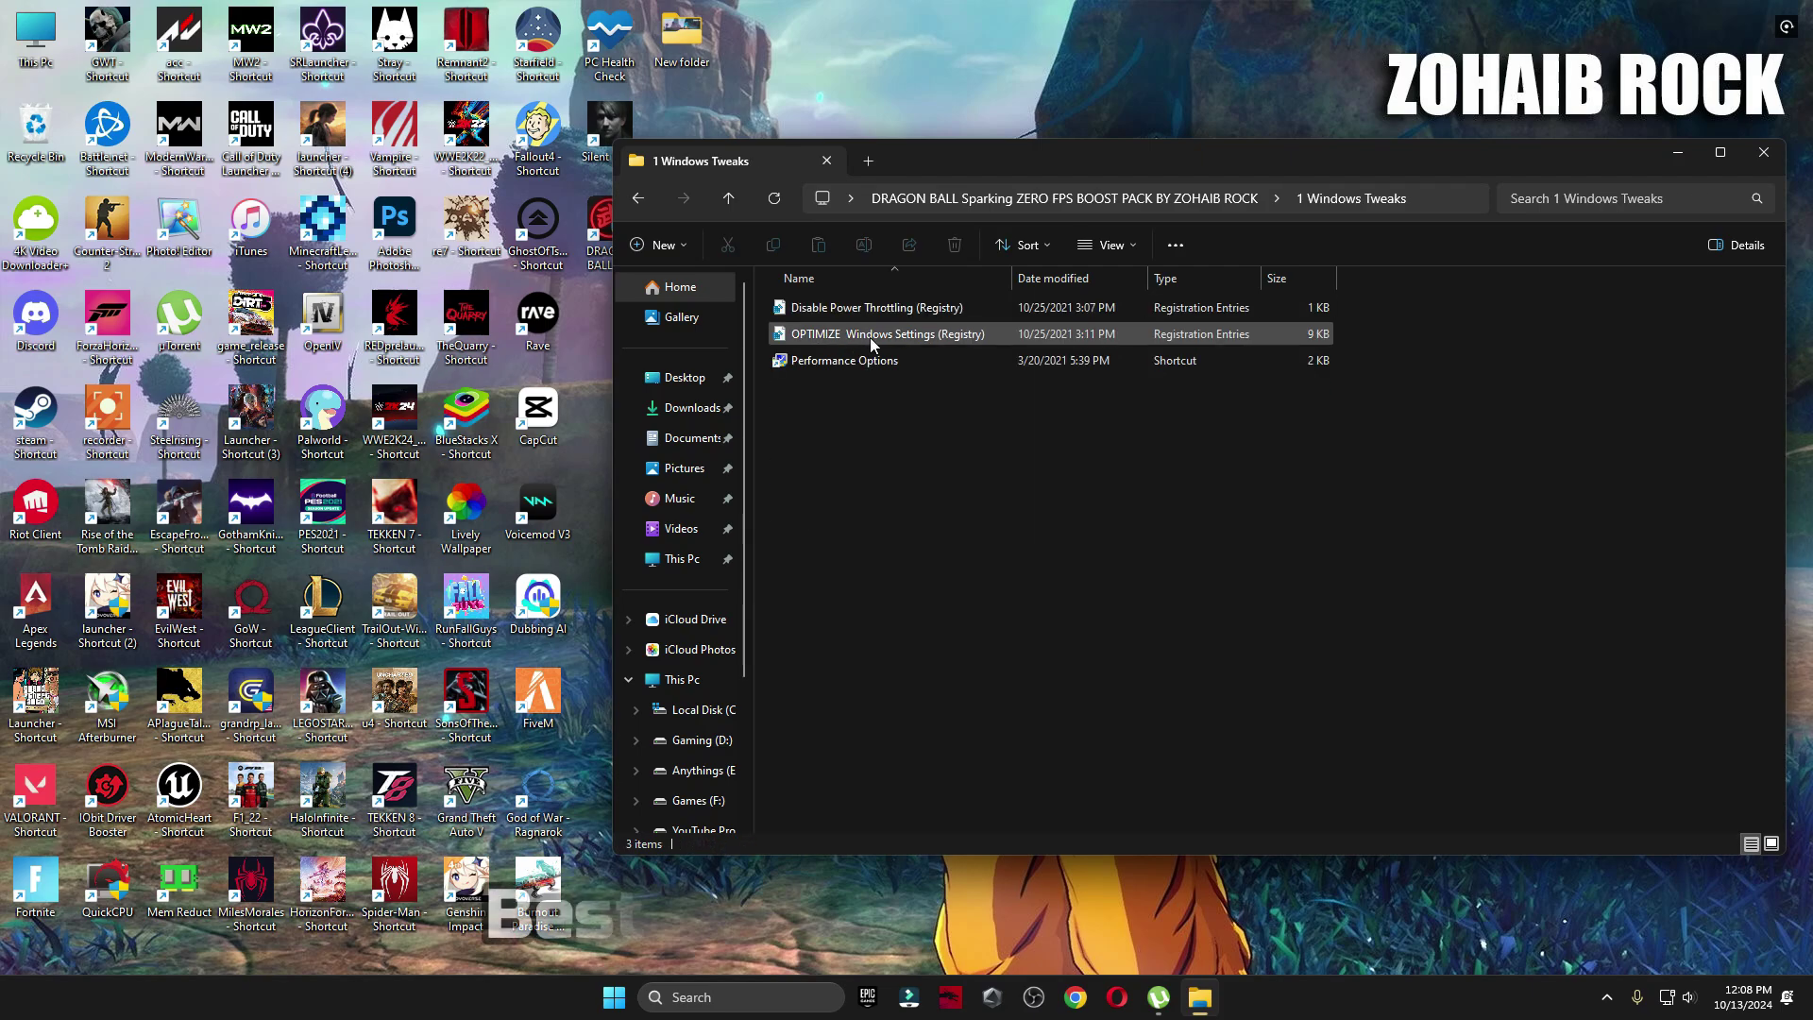
Look over the System page in Windows Settings and return to the Windows Tweaks folder
{"action": "key", "text": "super"}
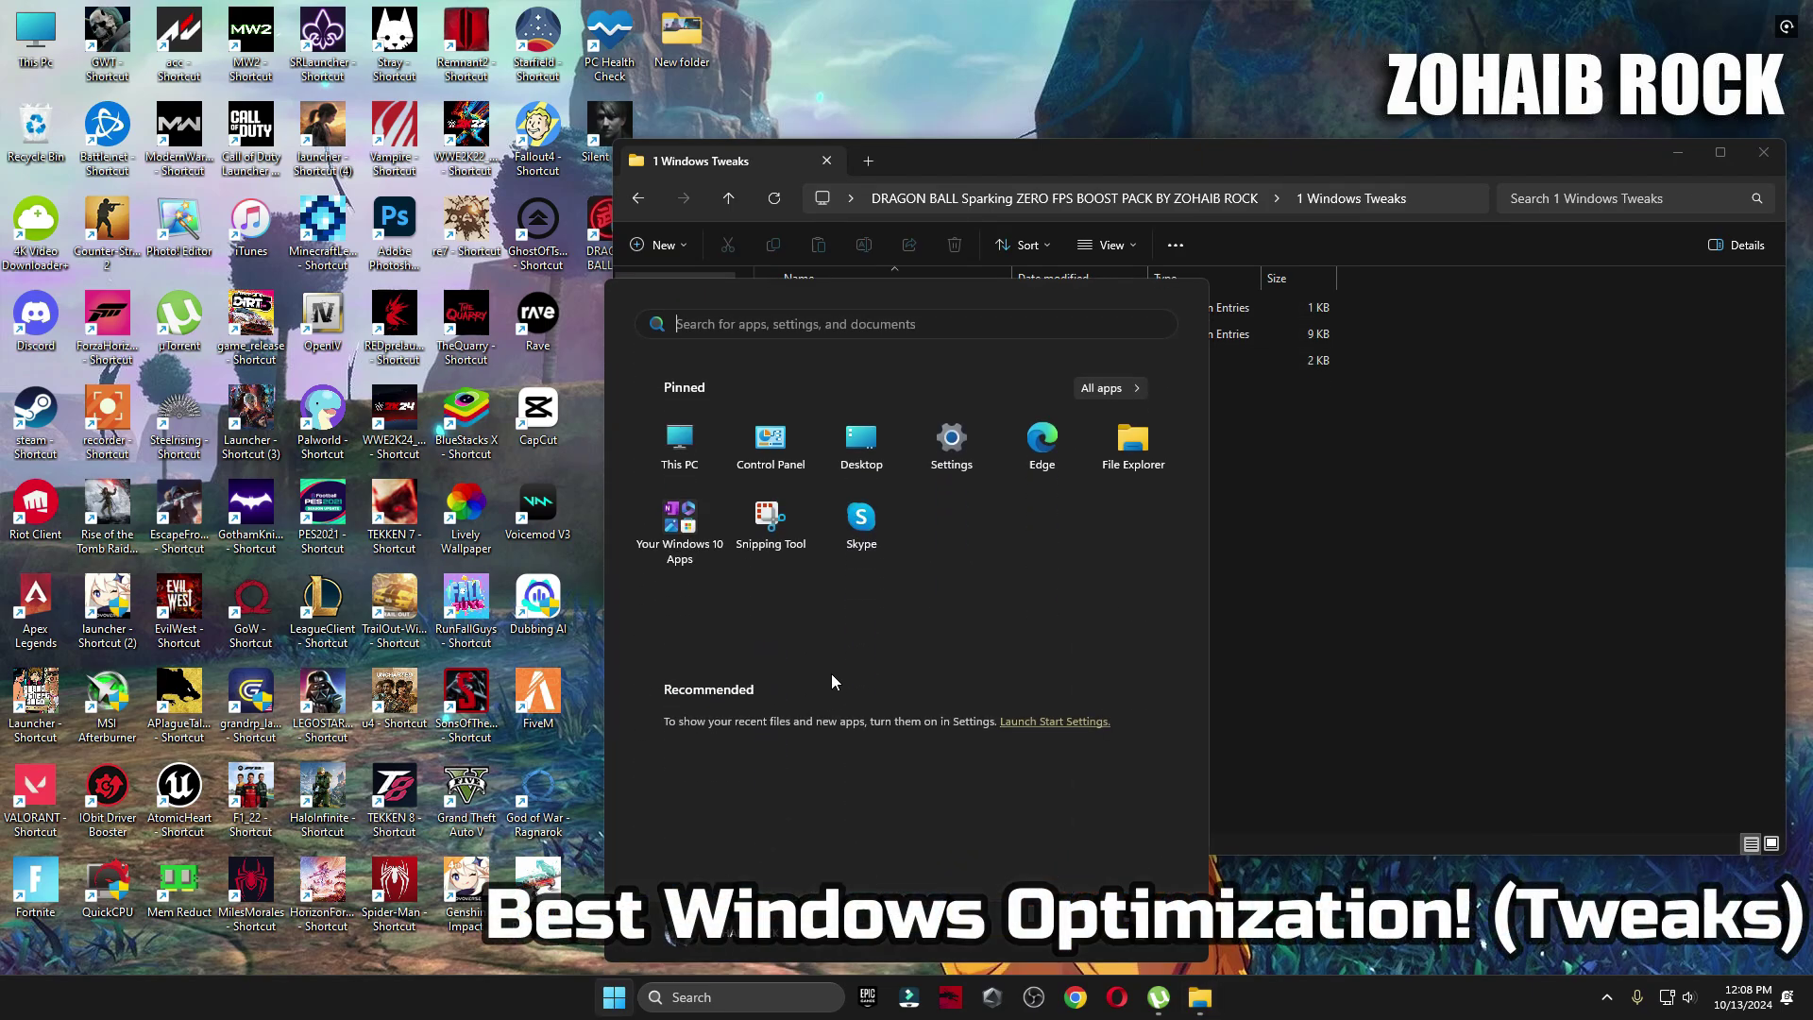
{"action": "left_click", "coordinate": [949, 438]}
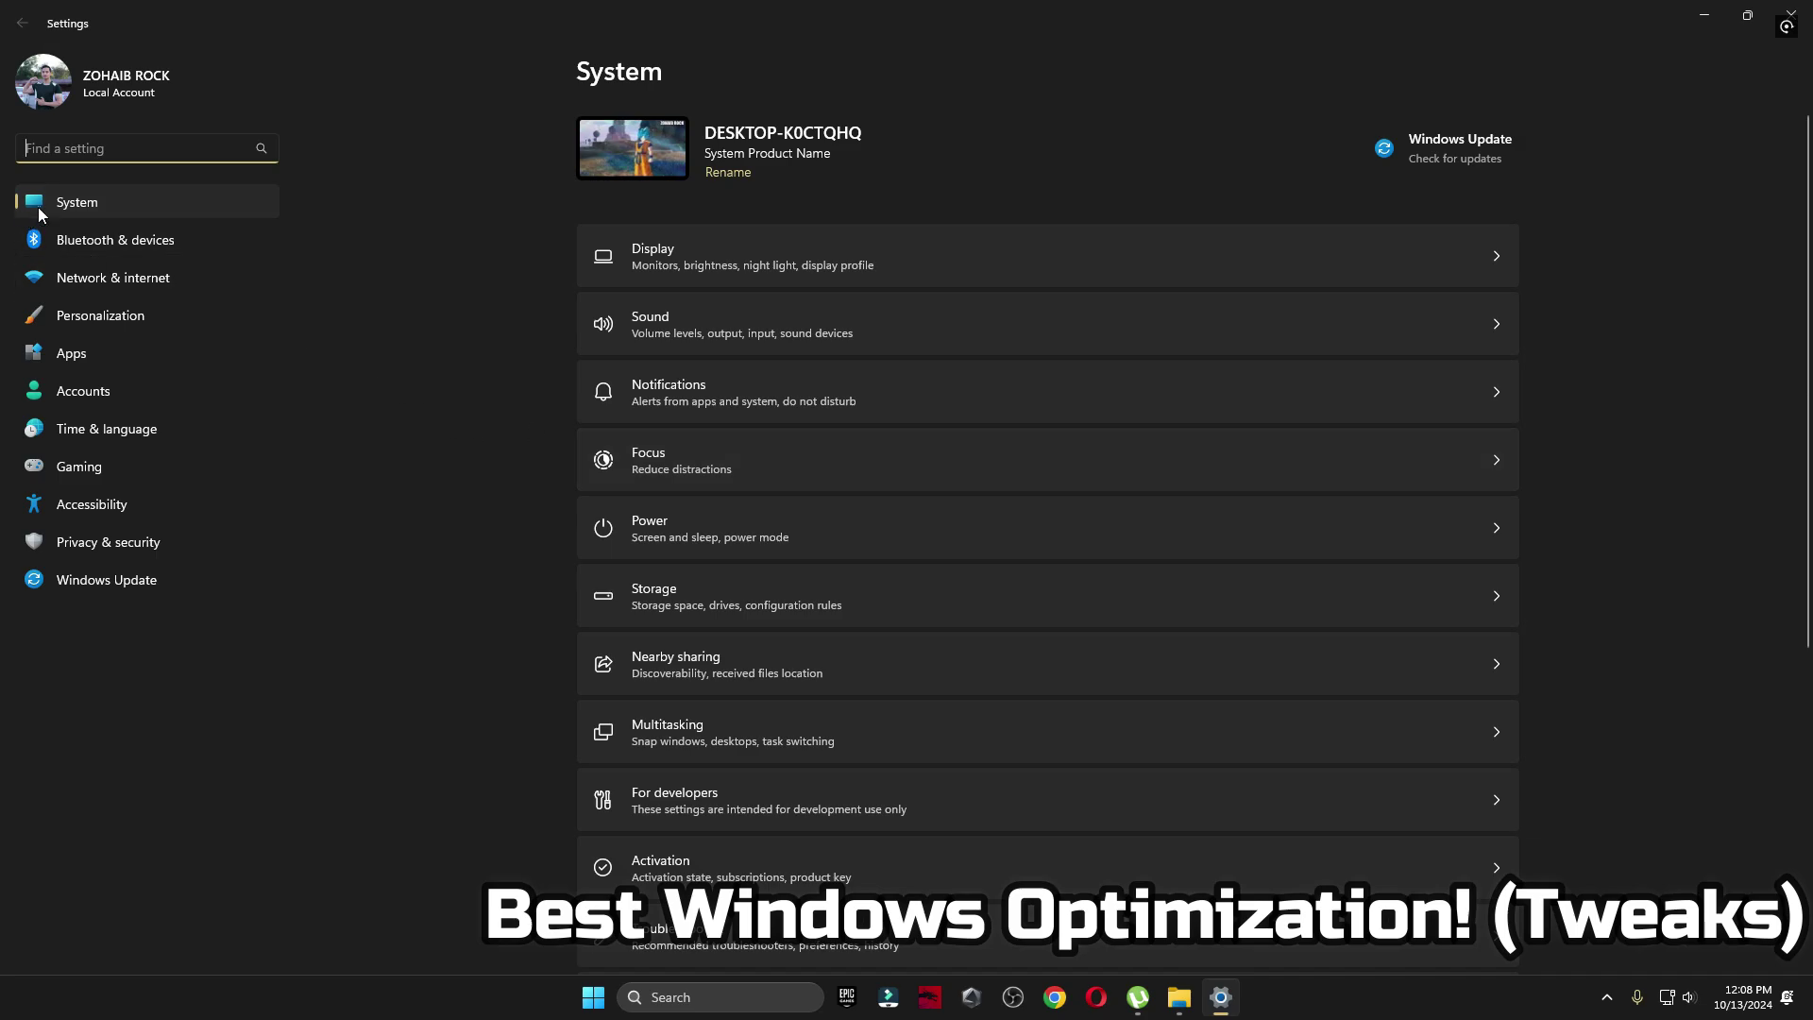
{"action": "scroll", "coordinate": [965, 678], "scroll_direction": "down", "scroll_amount": 3}
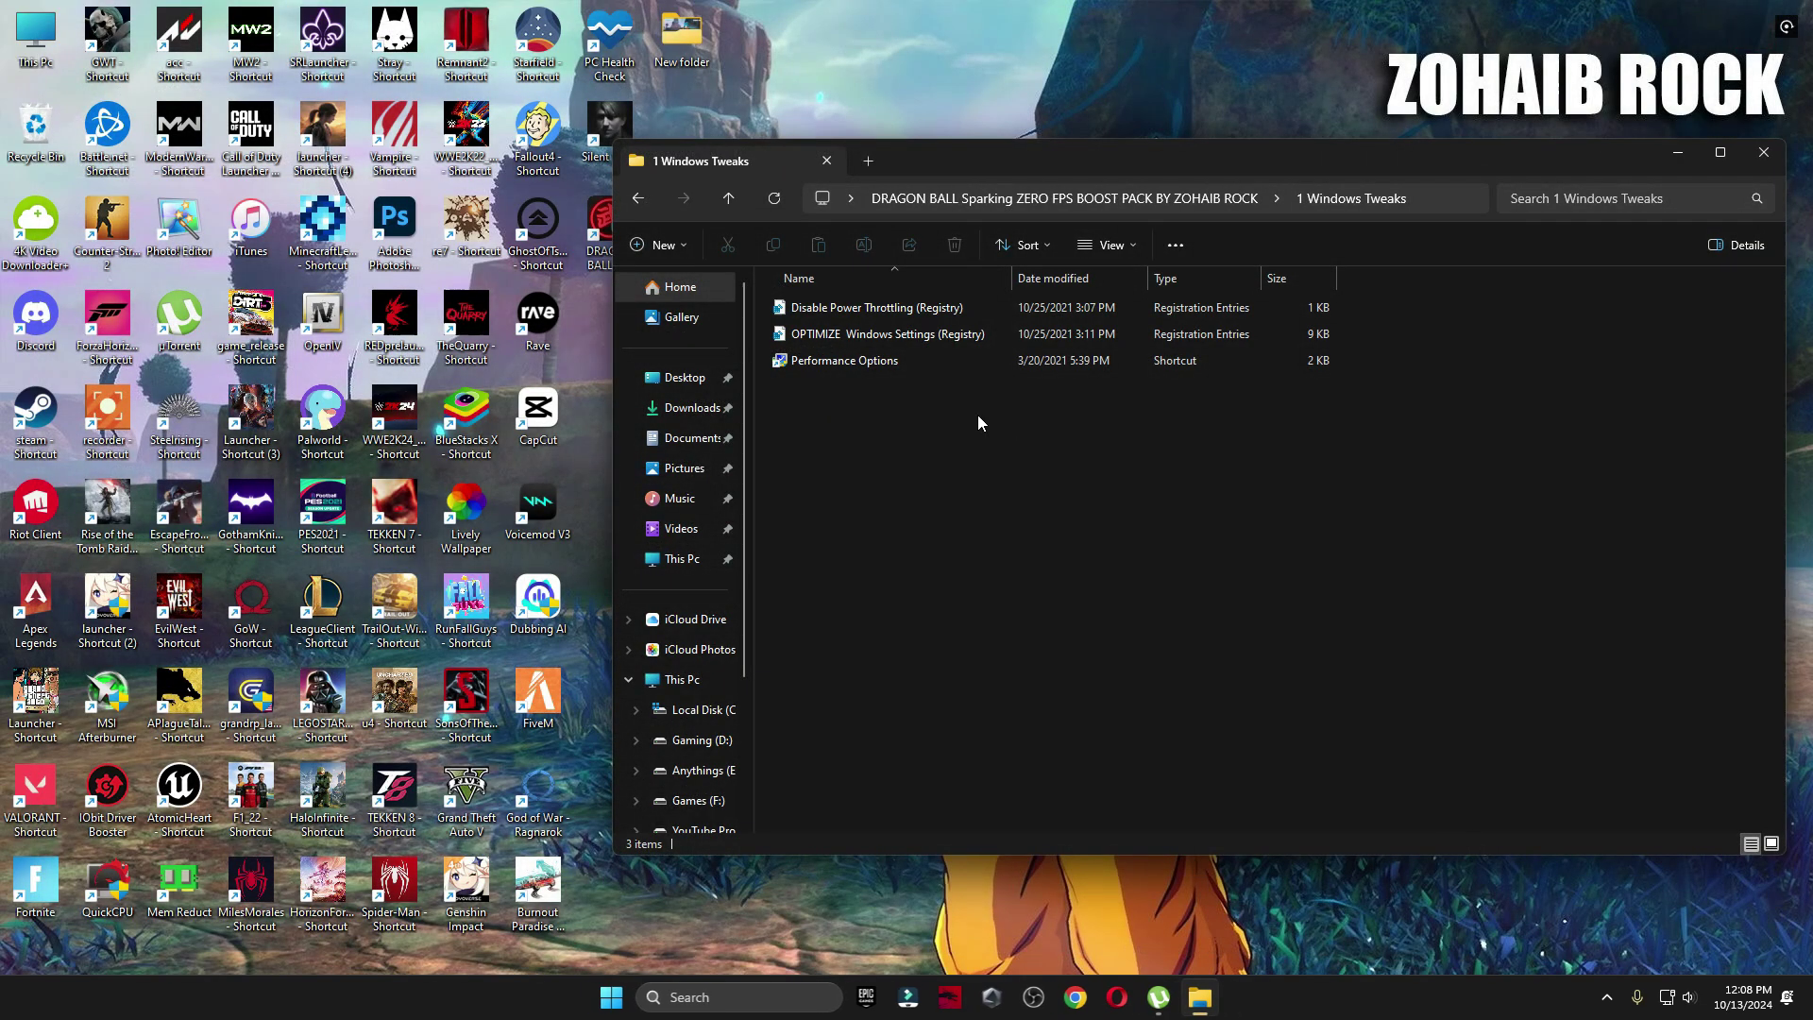
Merge the OPTIMIZE Windows Settings (Registry) file into the registry, allowing the changes
{"action": "double_click", "coordinate": [906, 333]}
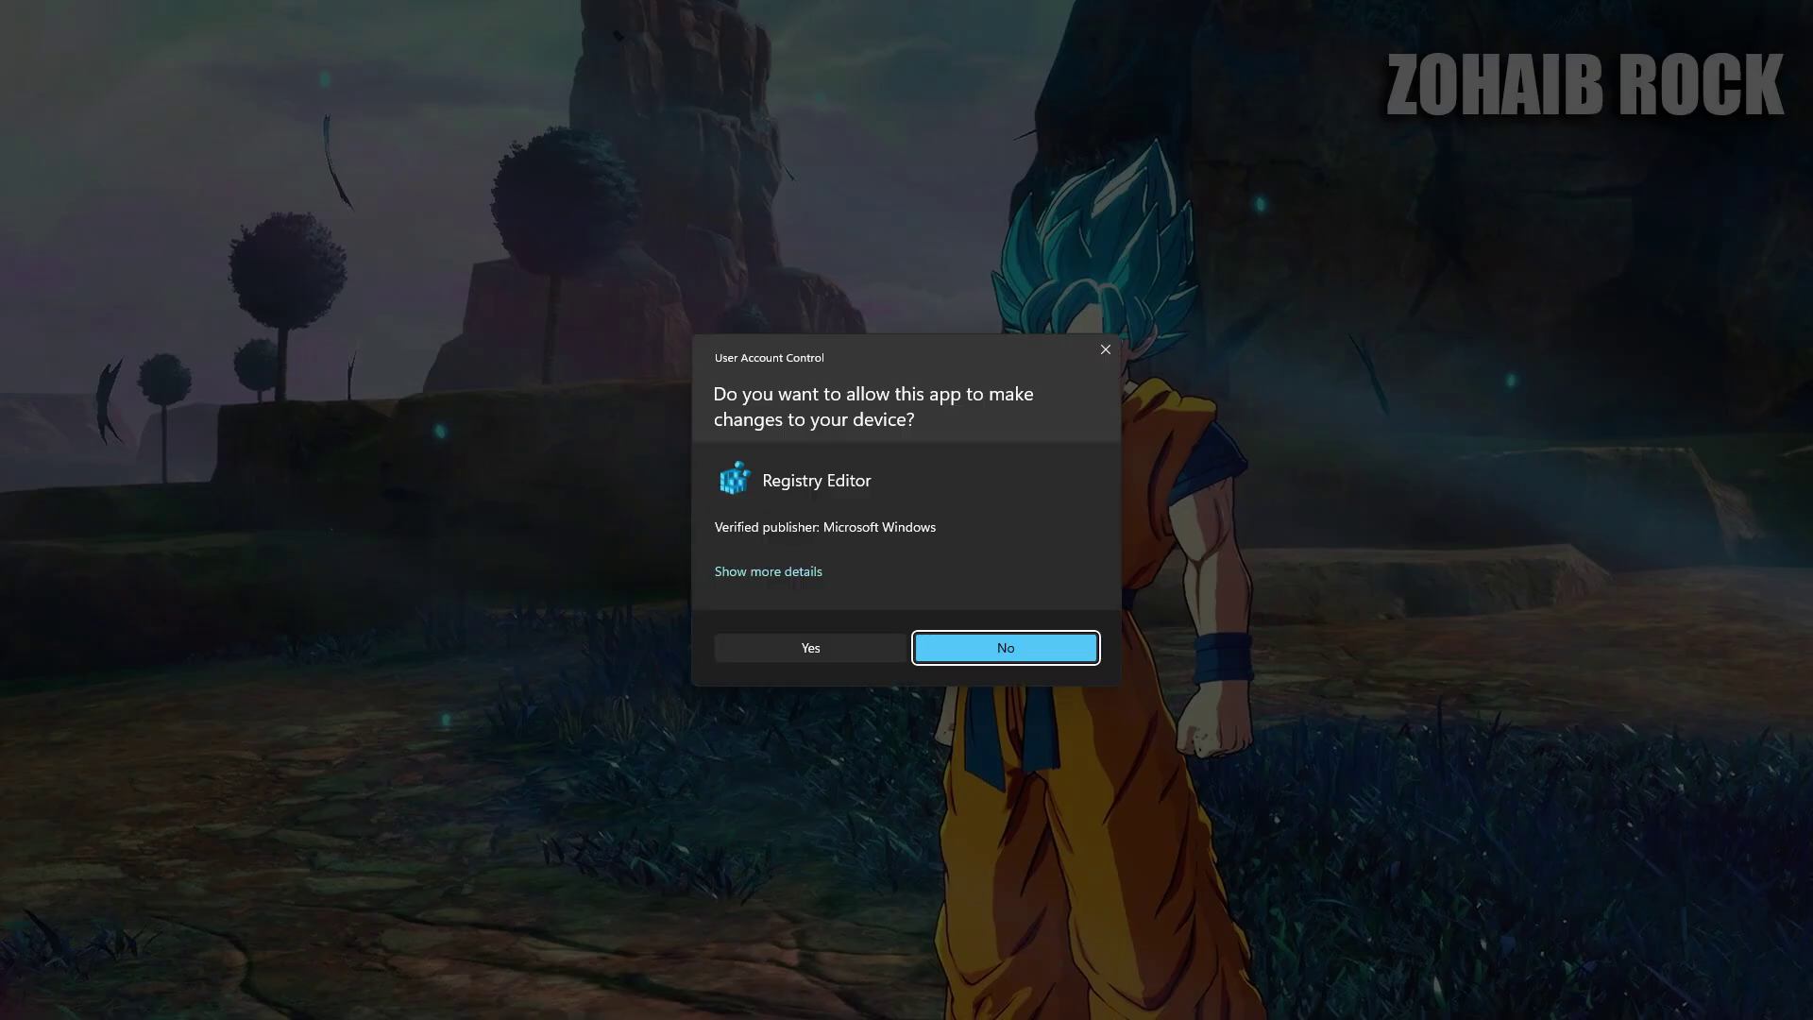
{"action": "left_click", "coordinate": [859, 637]}
{"action": "left_click", "coordinate": [1049, 522]}
{"action": "left_click", "coordinate": [1121, 502]}
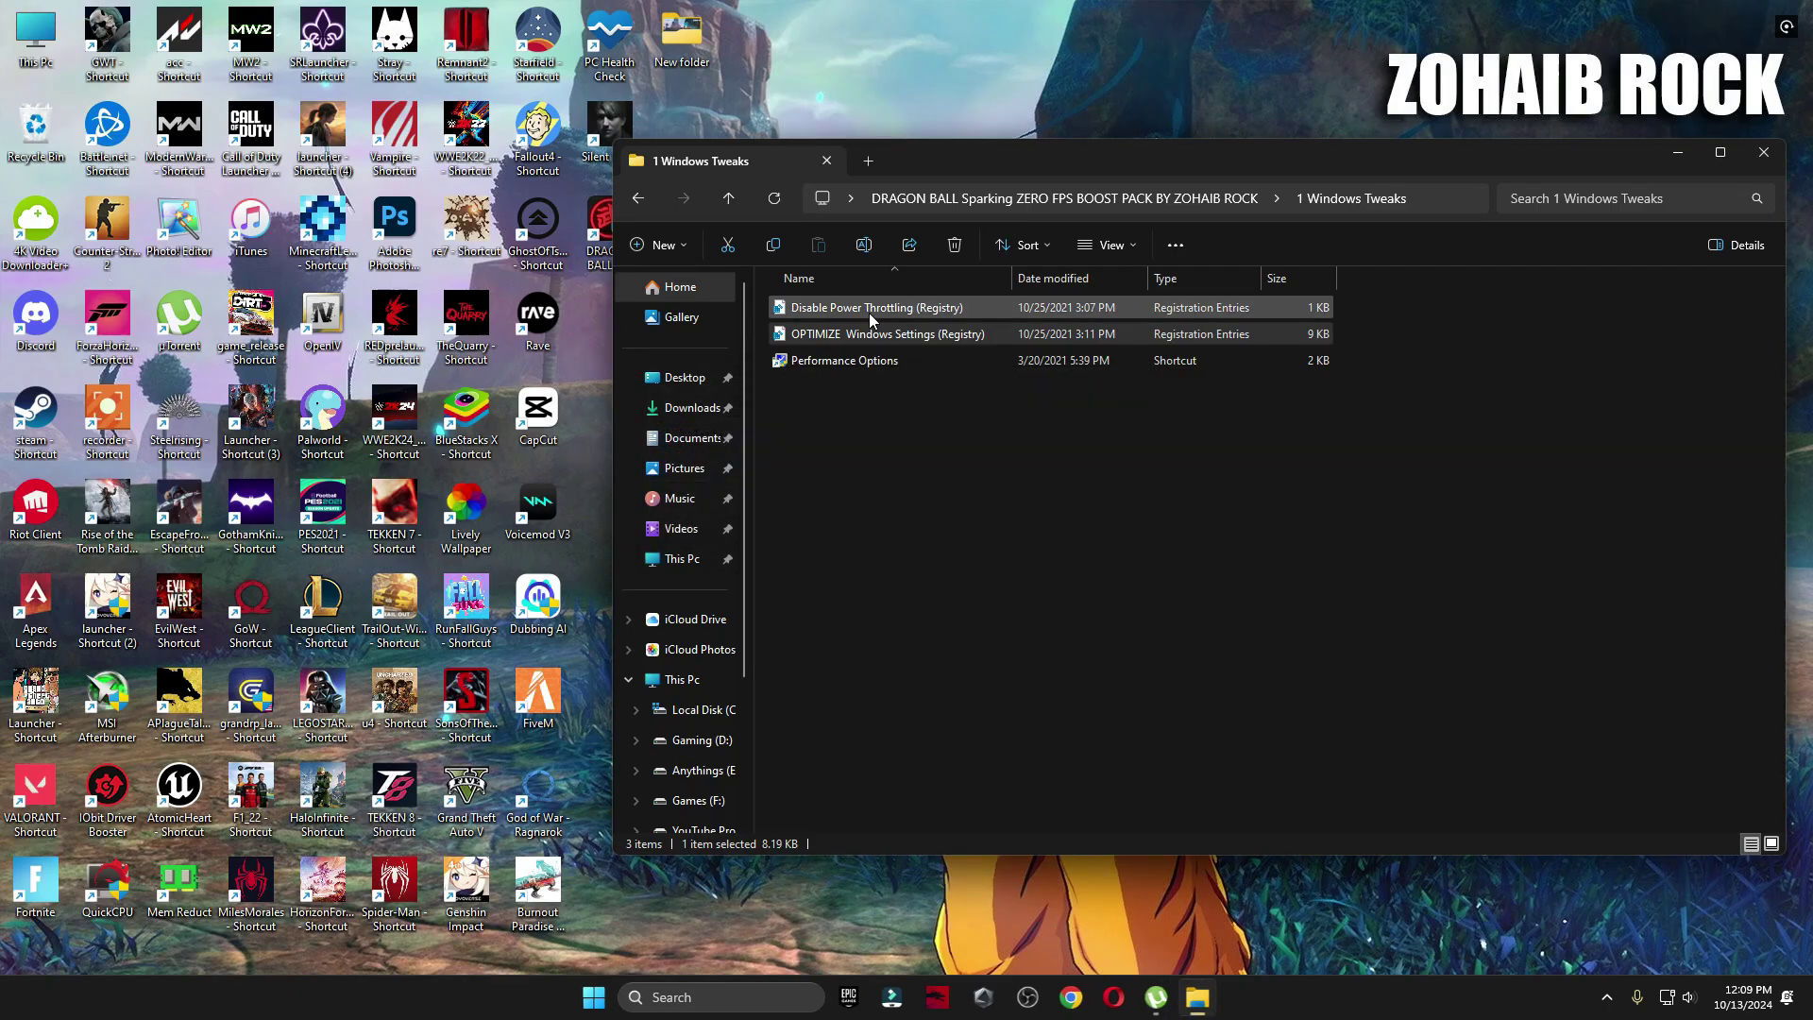
Add the Disable Power Throttling (Registry) file to the registry and accept the prompts
{"action": "double_click", "coordinate": [865, 308]}
{"action": "left_click", "coordinate": [863, 638]}
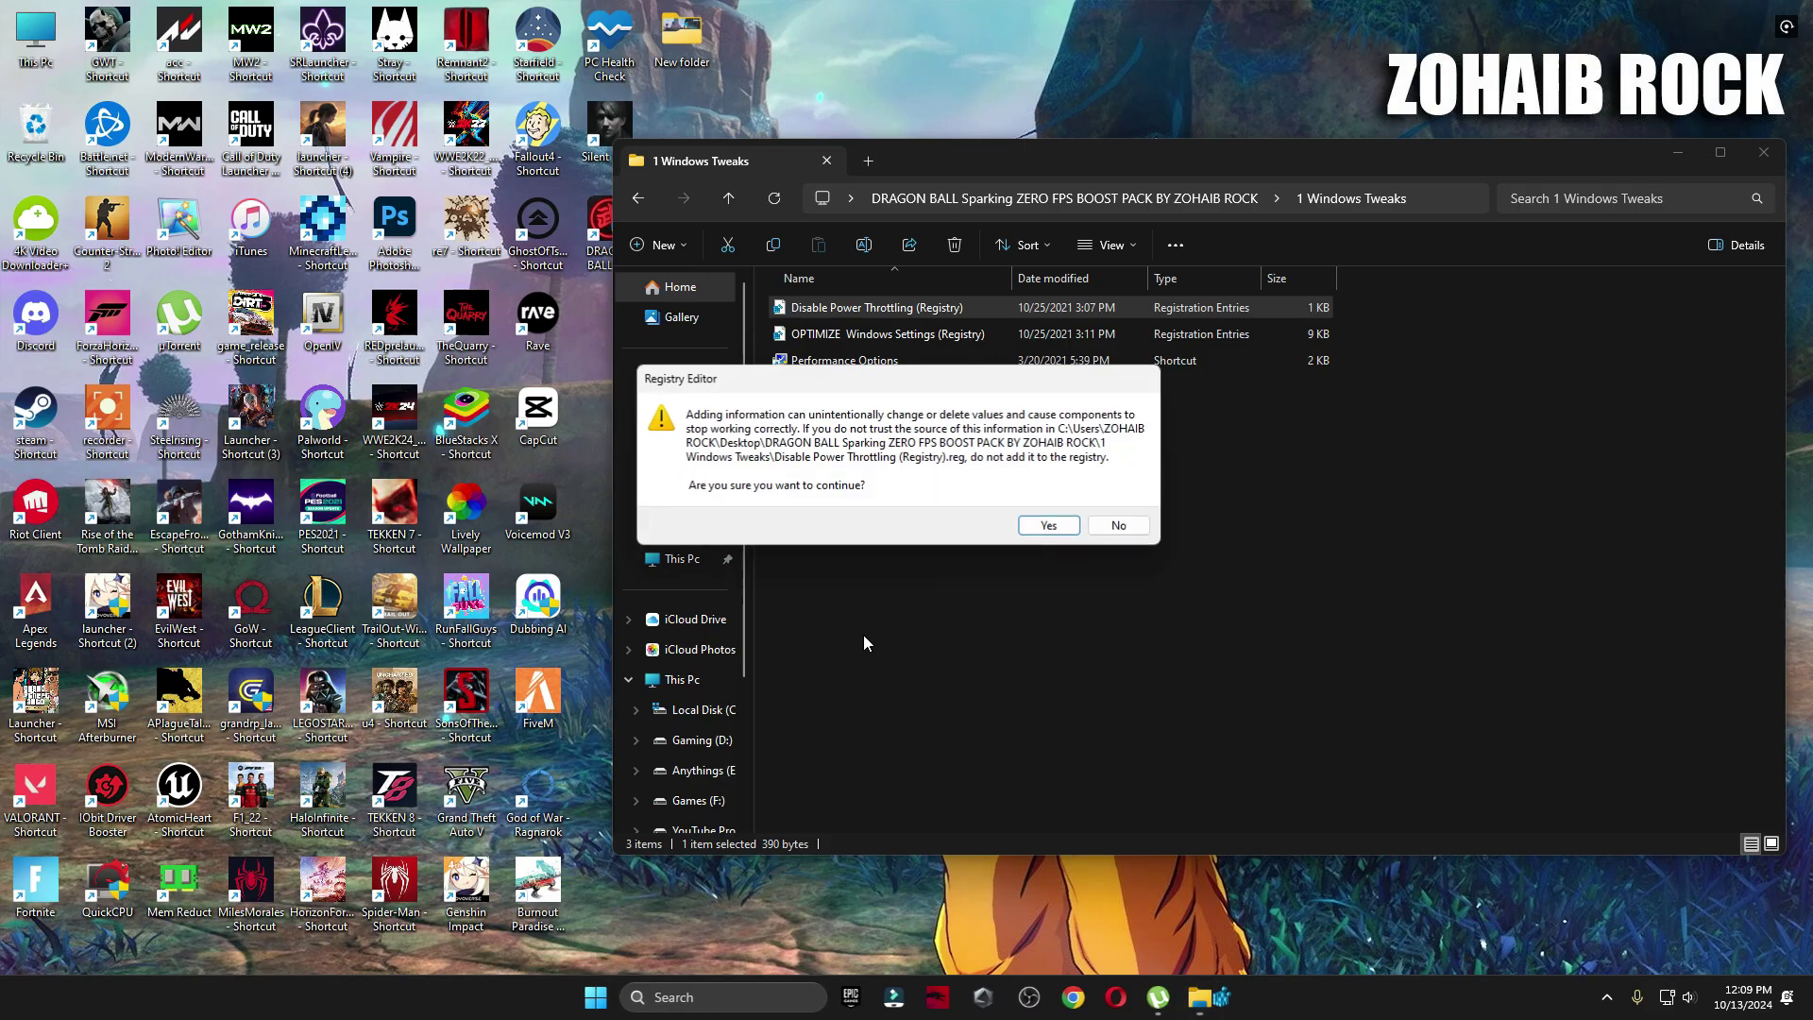
{"action": "left_click", "coordinate": [1047, 522]}
{"action": "left_click", "coordinate": [1119, 504]}
Open the Performance Options shortcut and accept "Let Windows choose what's best for my computer" for visual effects
{"action": "double_click", "coordinate": [867, 366]}
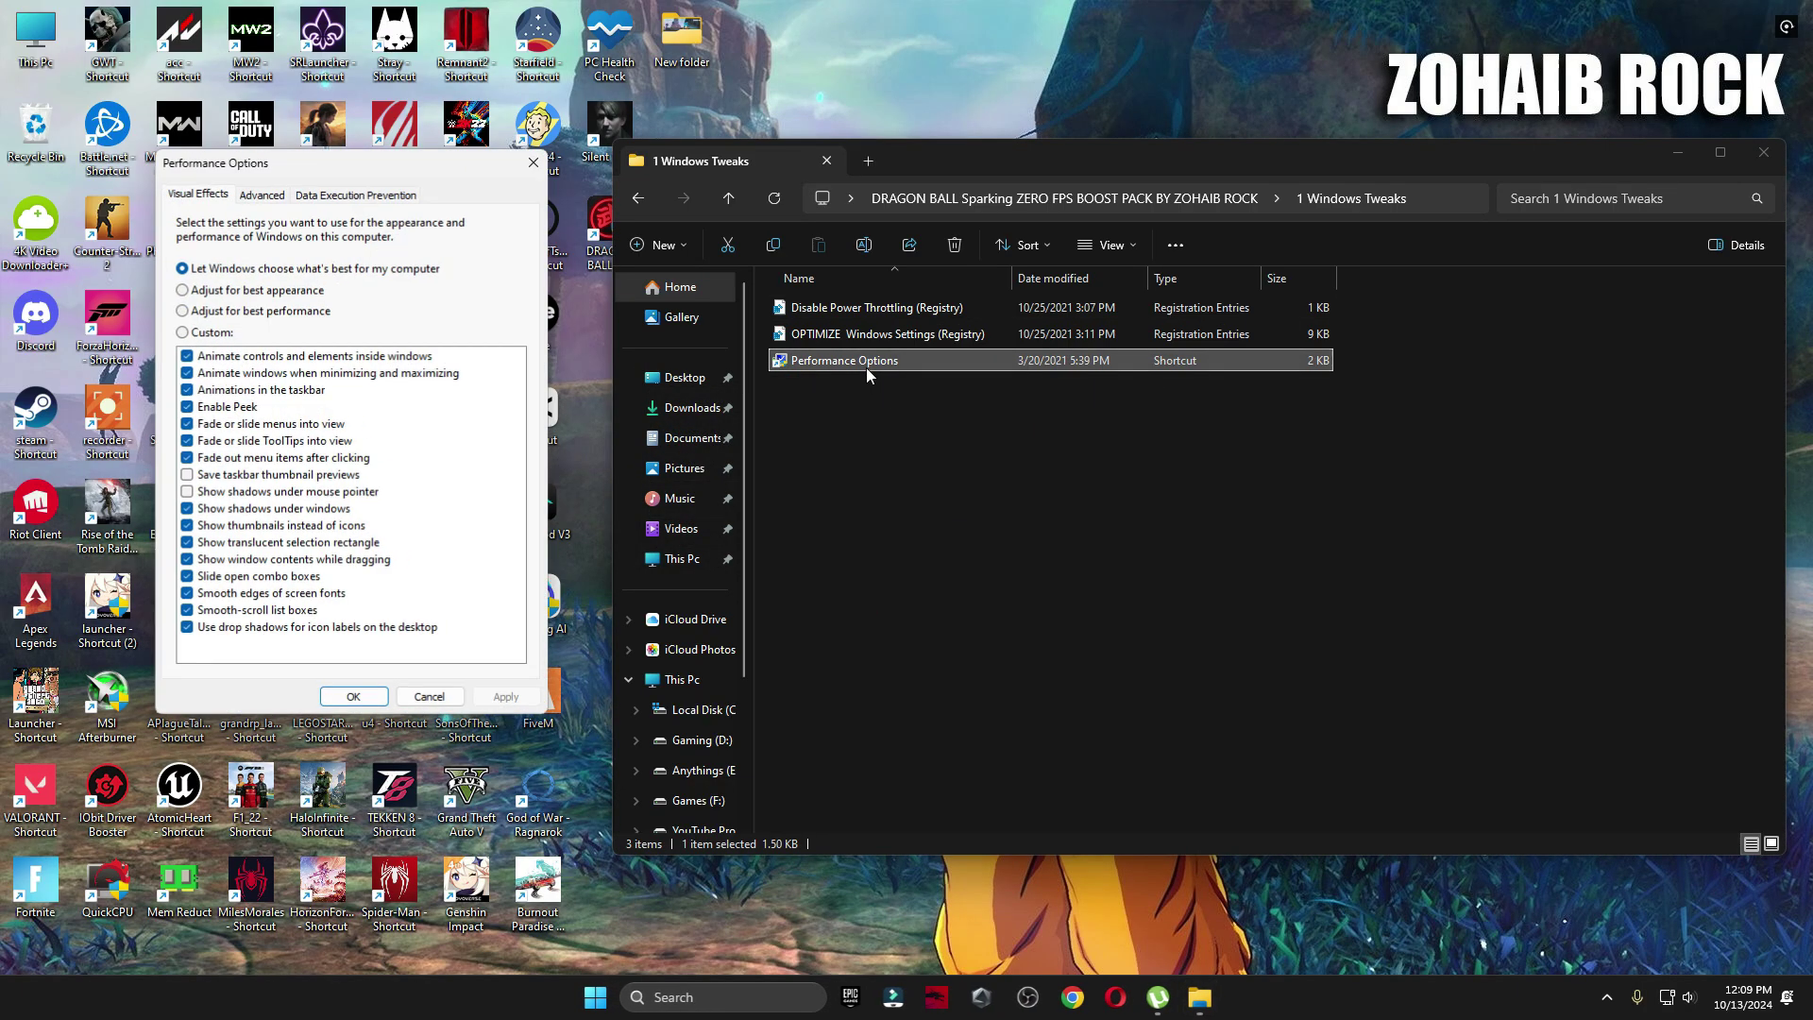
{"action": "left_click_drag", "start_coordinate": [423, 161], "coordinate": [989, 163]}
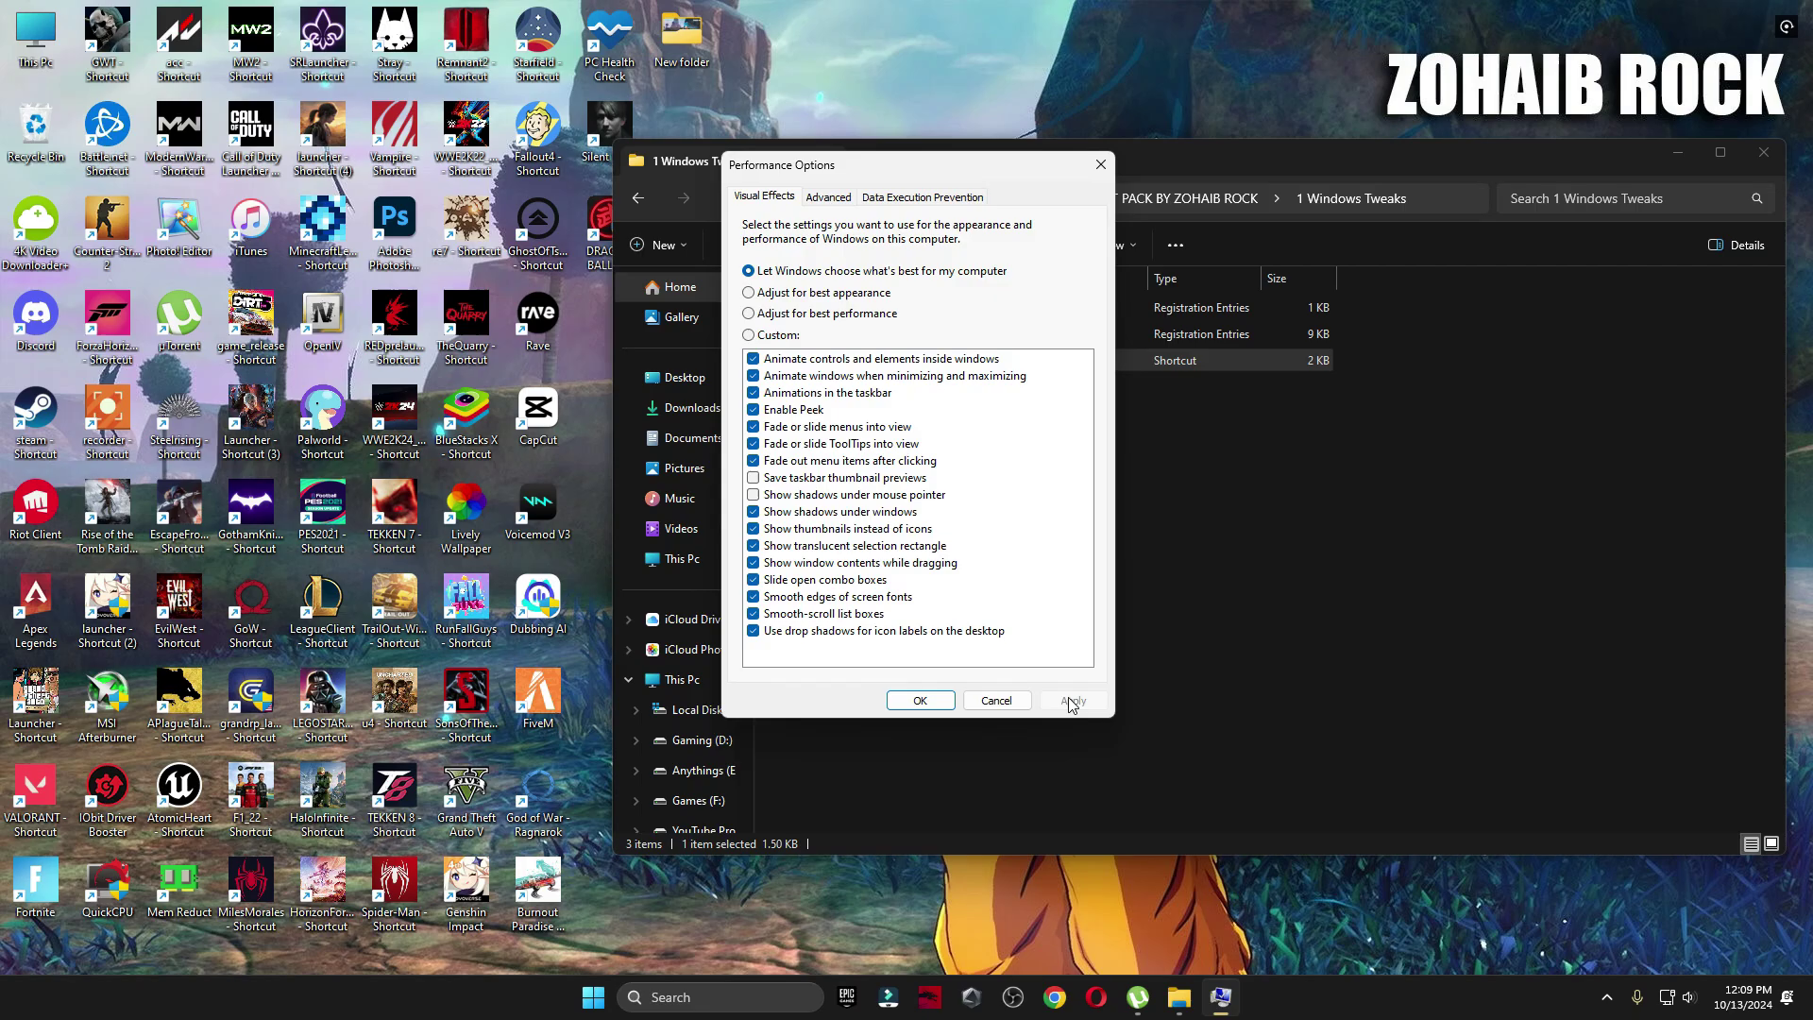
{"action": "left_click", "coordinate": [920, 700]}
Run the Delete Prefetch Files, Delete Temporary Files and Delete Windows Update Cache scripts from the 2 Cleanup folder
{"action": "key", "text": "alt+Left"}
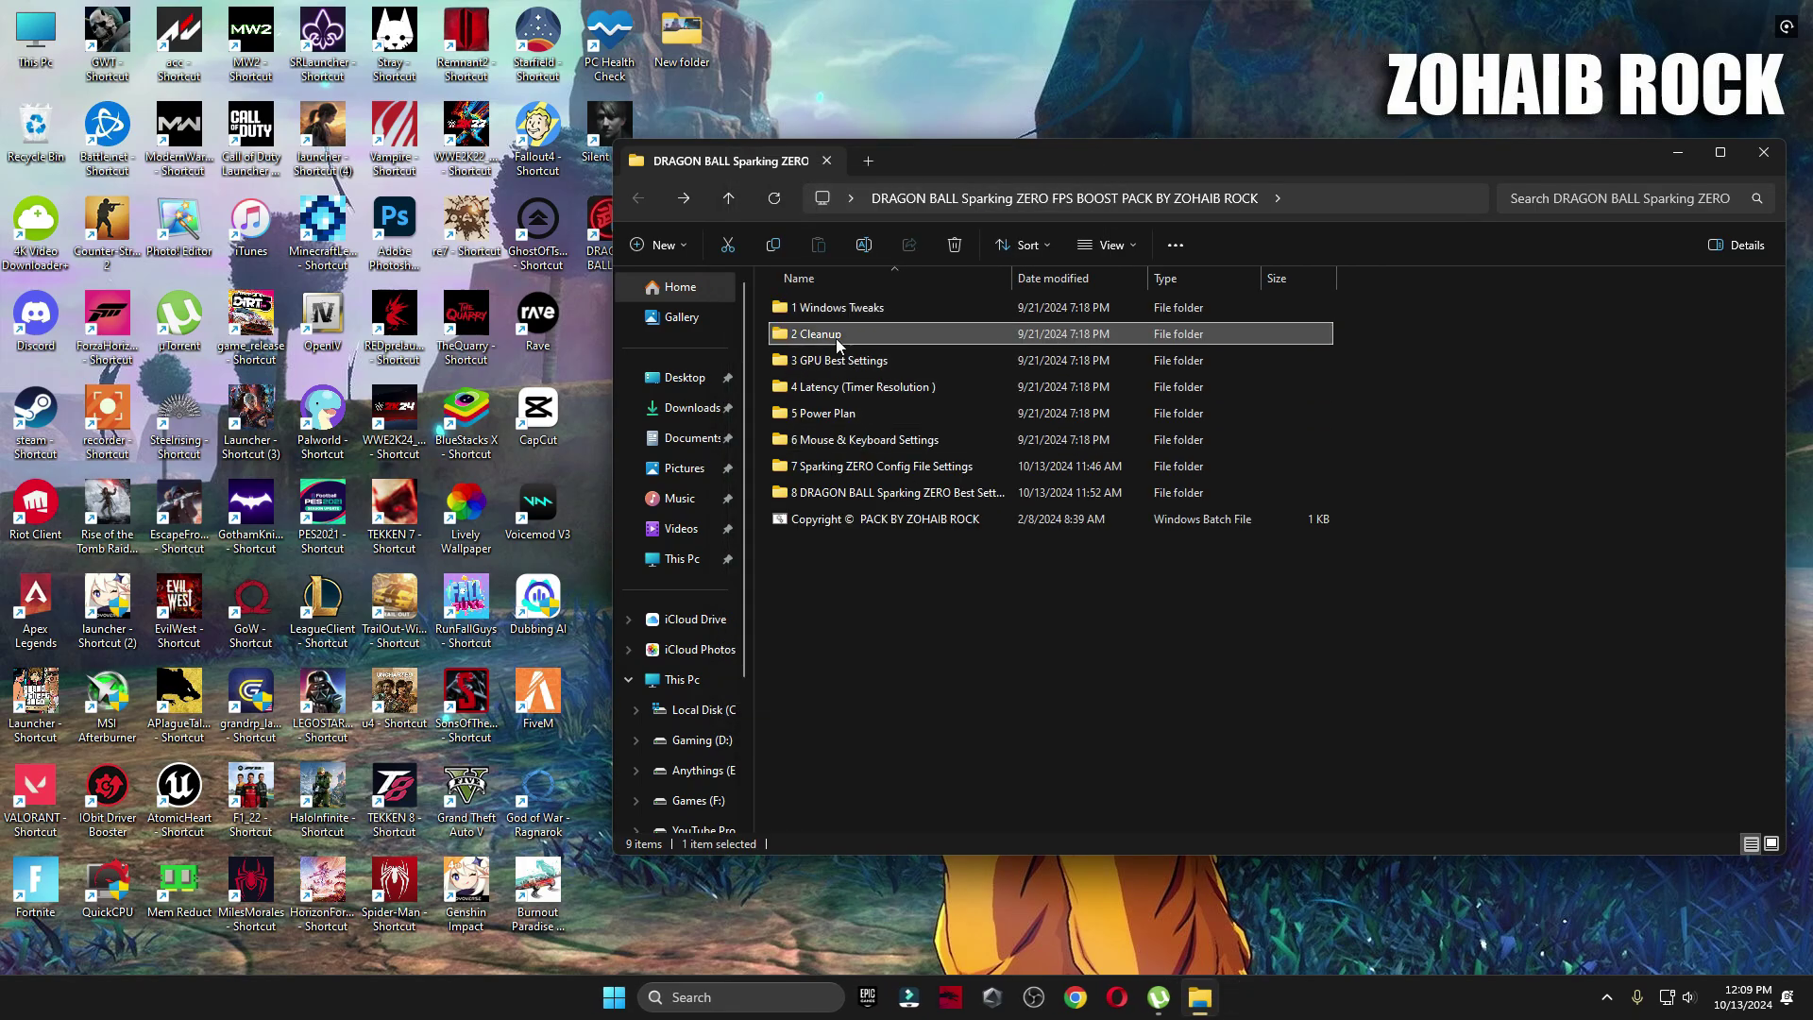
{"action": "double_click", "coordinate": [835, 336]}
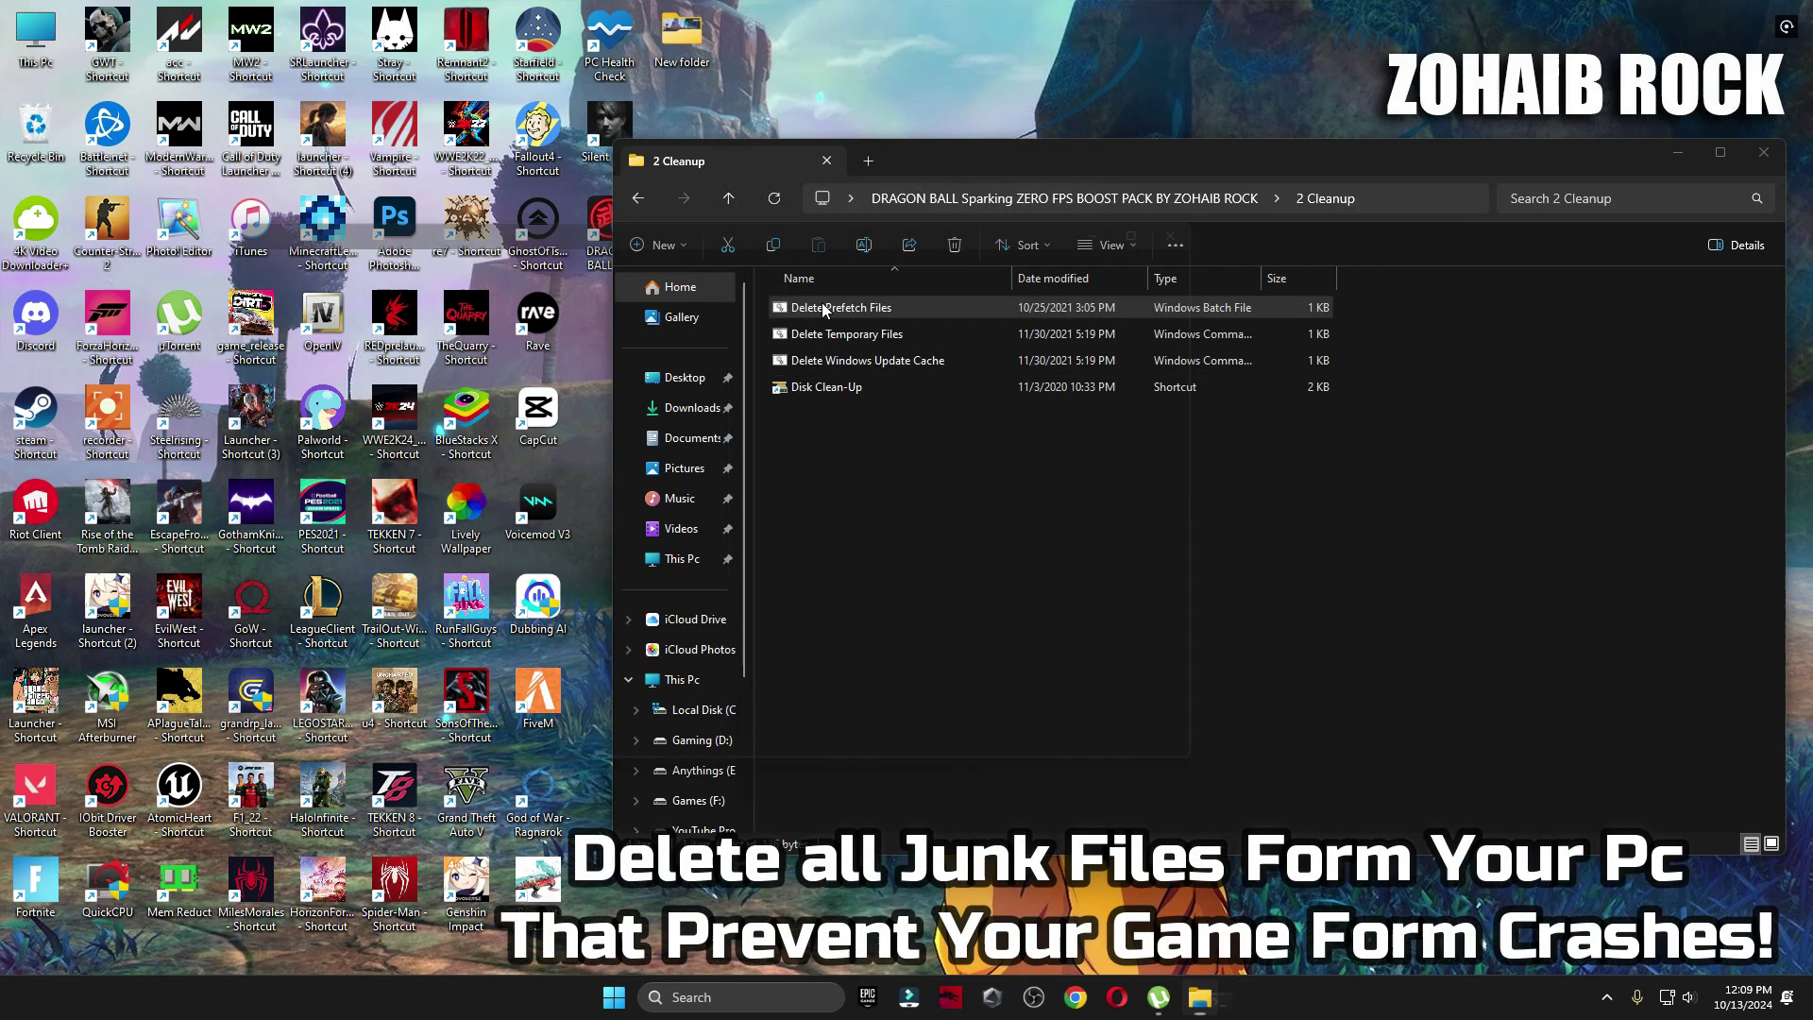
{"action": "double_click", "coordinate": [824, 336]}
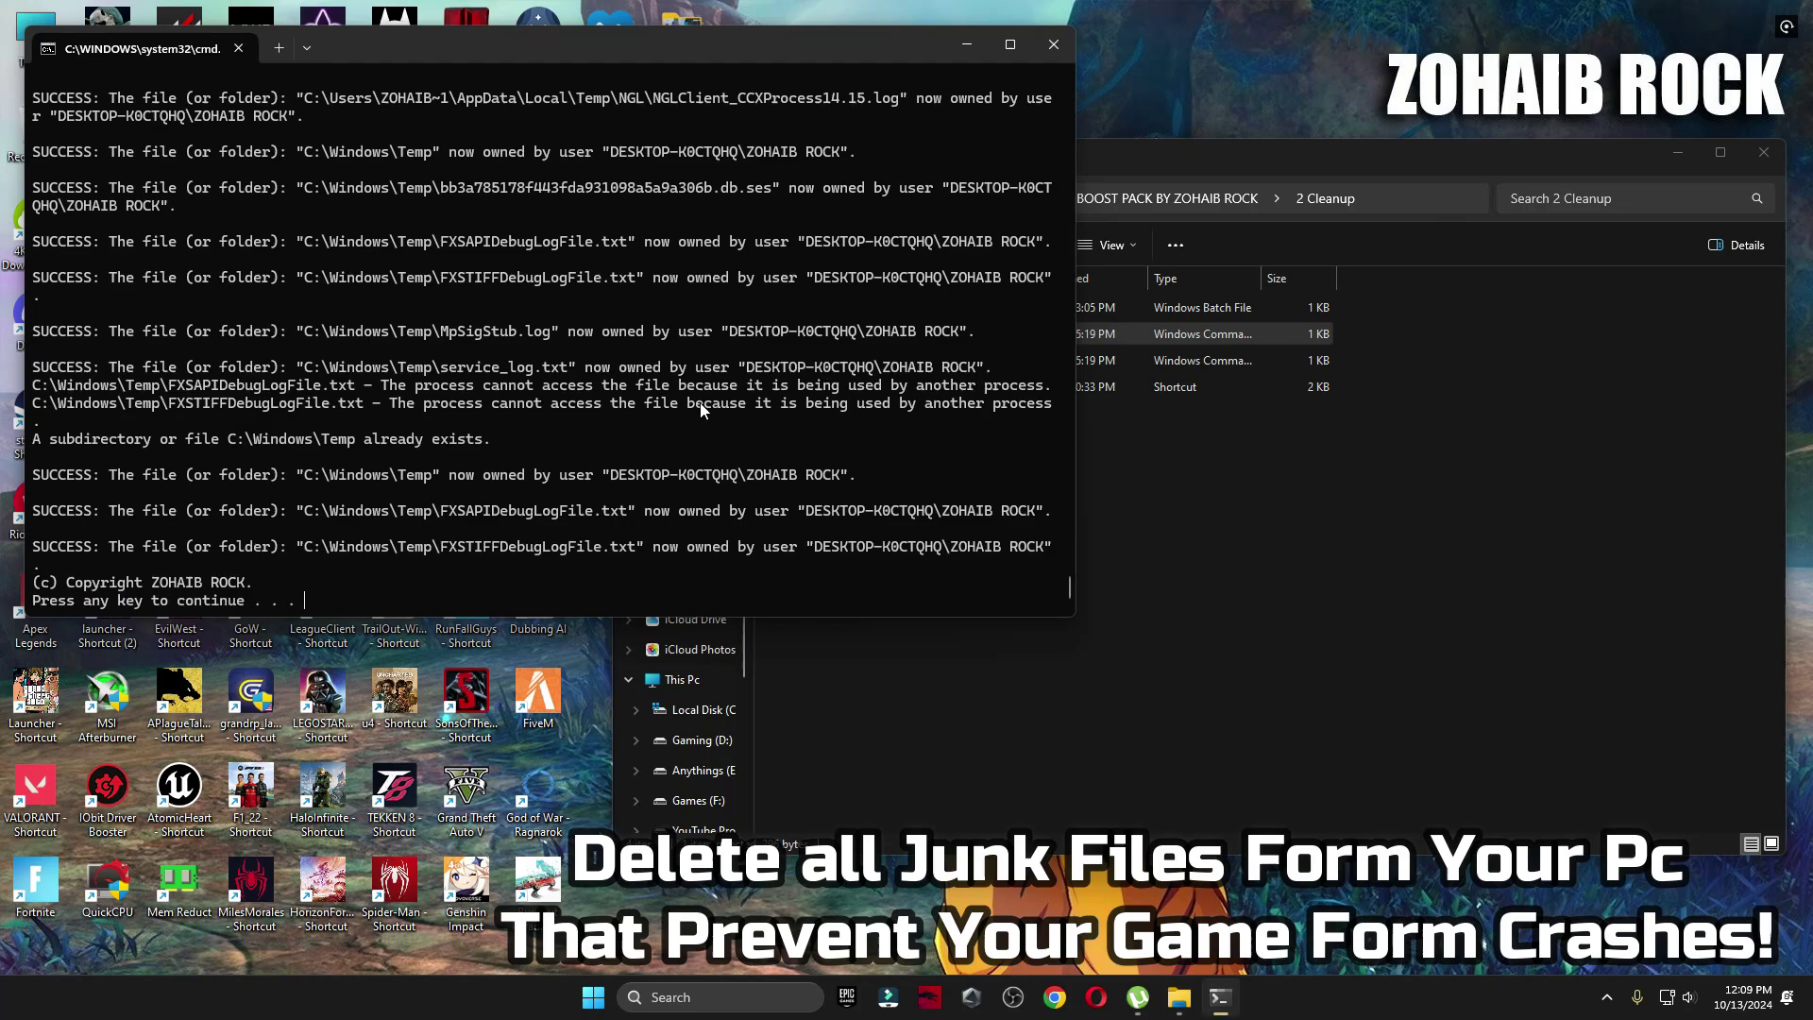
{"action": "key", "text": "Return"}
{"action": "double_click", "coordinate": [892, 360]}
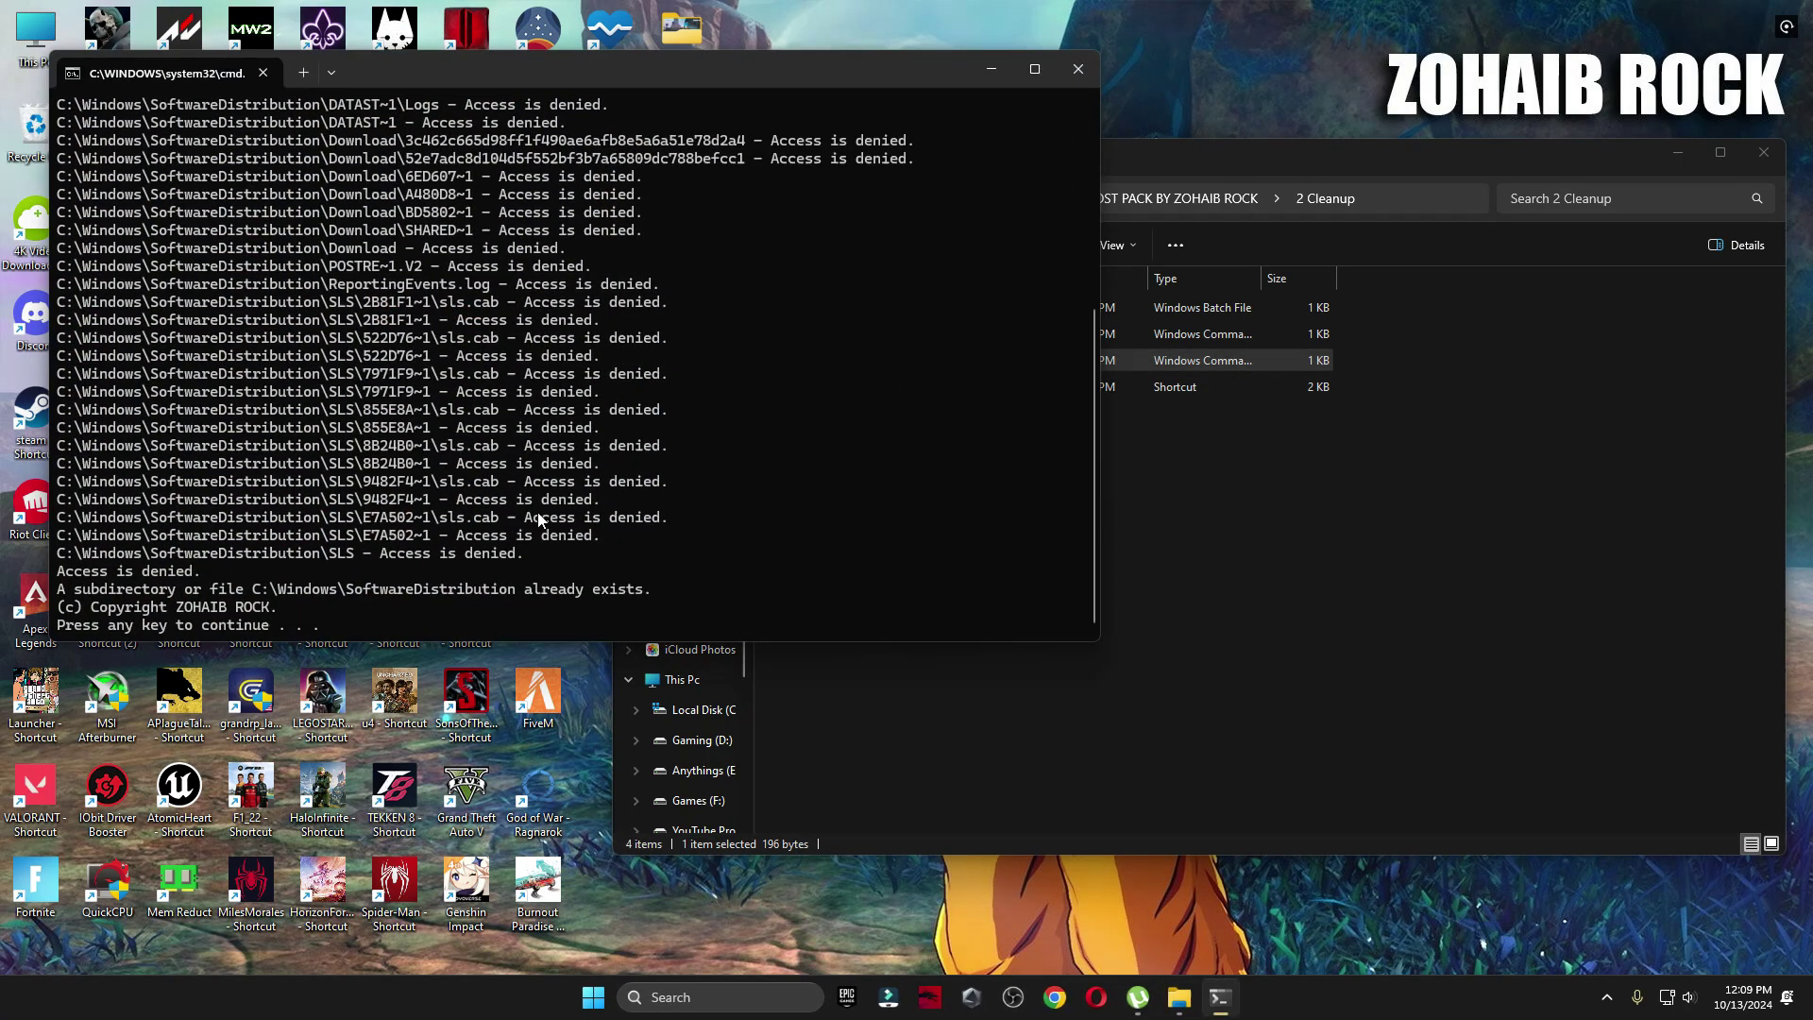
{"action": "key", "text": "Return"}
Run Disk Clean-Up on drive C: and delete the checked file categories, including DirectX Shader Cache, Recycle Bin, Temporary files and Thumbnails
{"action": "double_click", "coordinate": [848, 387]}
{"action": "left_click", "coordinate": [1763, 152]}
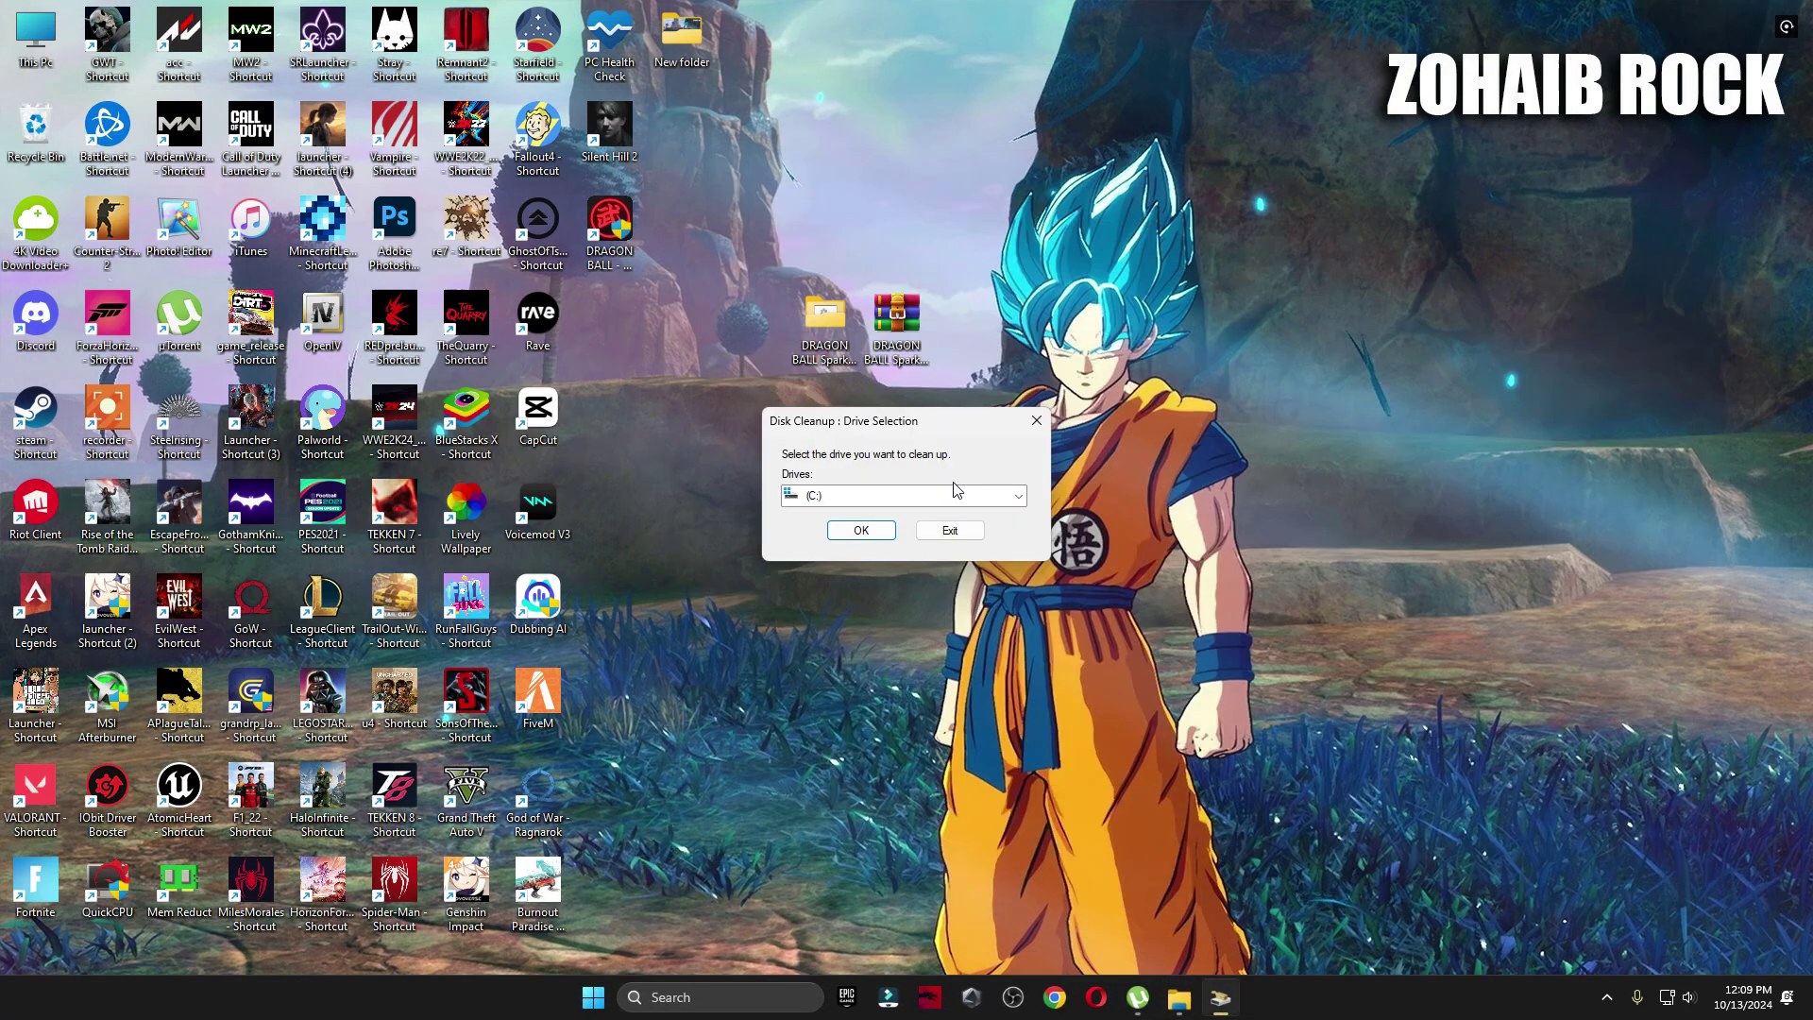
{"action": "left_click", "coordinate": [867, 529]}
{"action": "left_click_drag", "start_coordinate": [305, 99], "coordinate": [932, 163]}
{"action": "scroll", "coordinate": [739, 284], "scroll_direction": "down", "scroll_amount": 1}
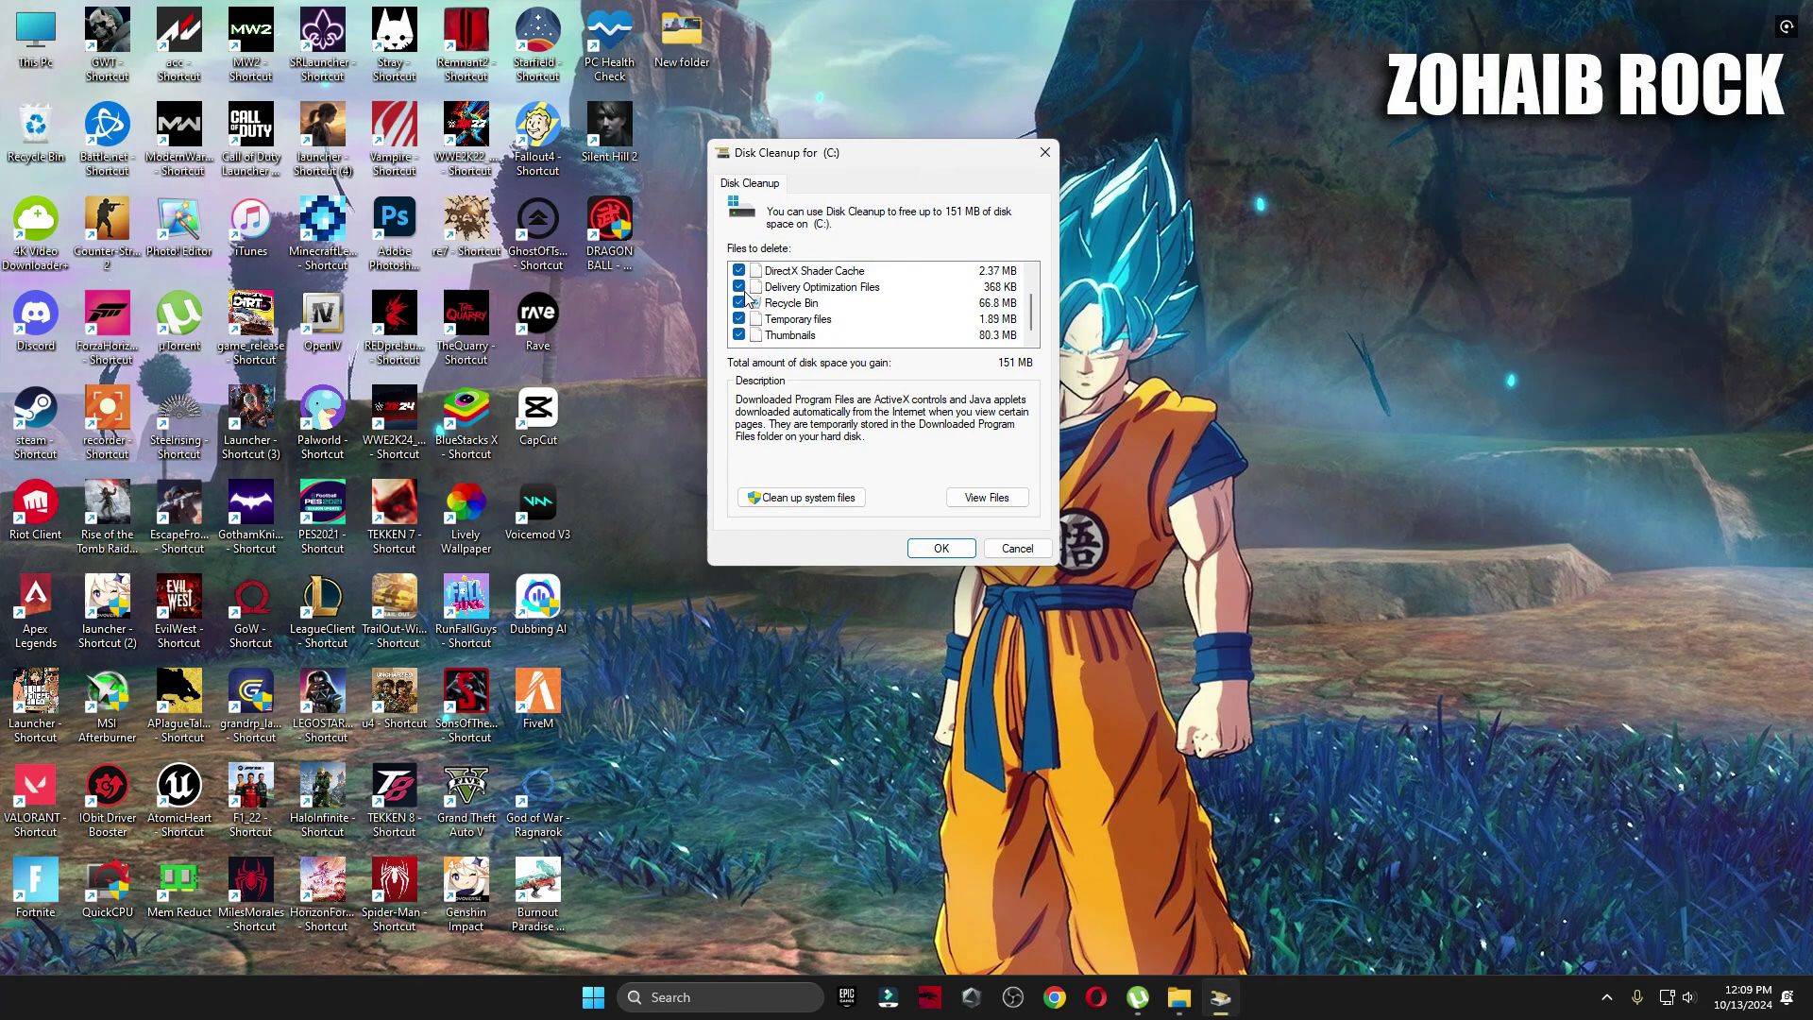
{"action": "left_click", "coordinate": [941, 549]}
{"action": "left_click", "coordinate": [930, 516]}
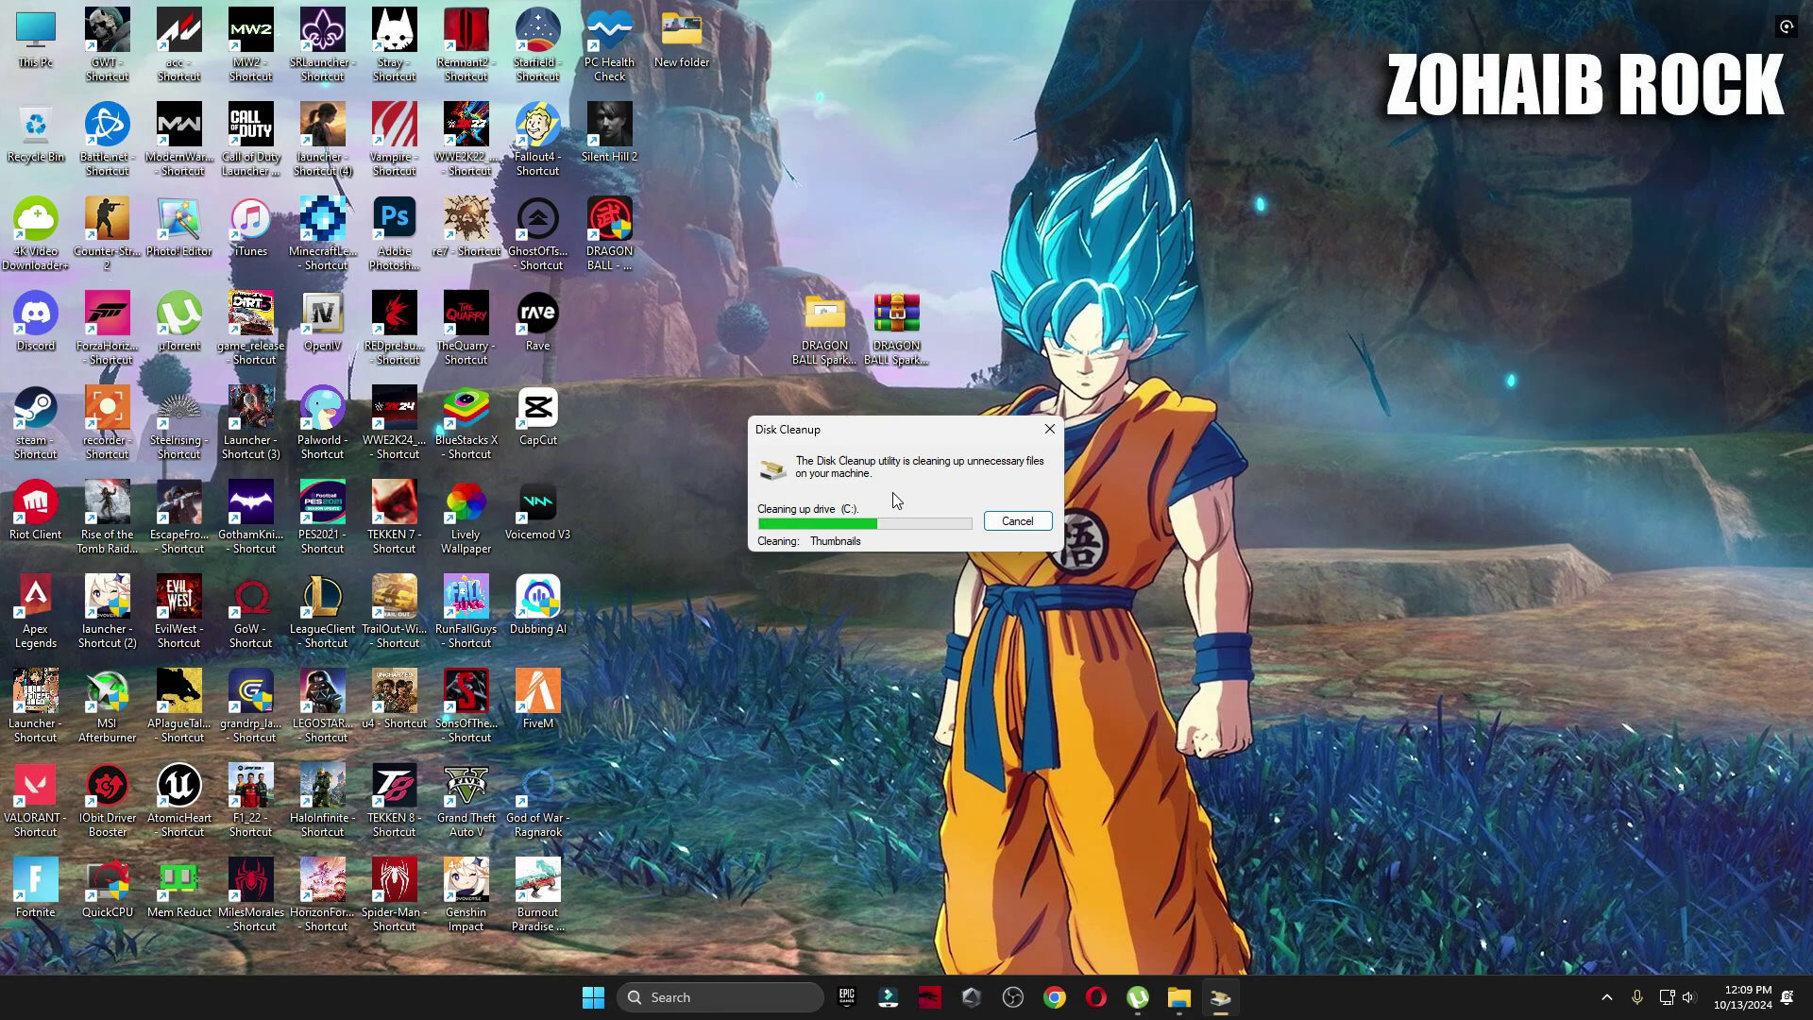
Return to the FPS boost pack folder and open the 3 GPU Best Settings subfolder
{"action": "left_click", "coordinate": [1198, 997]}
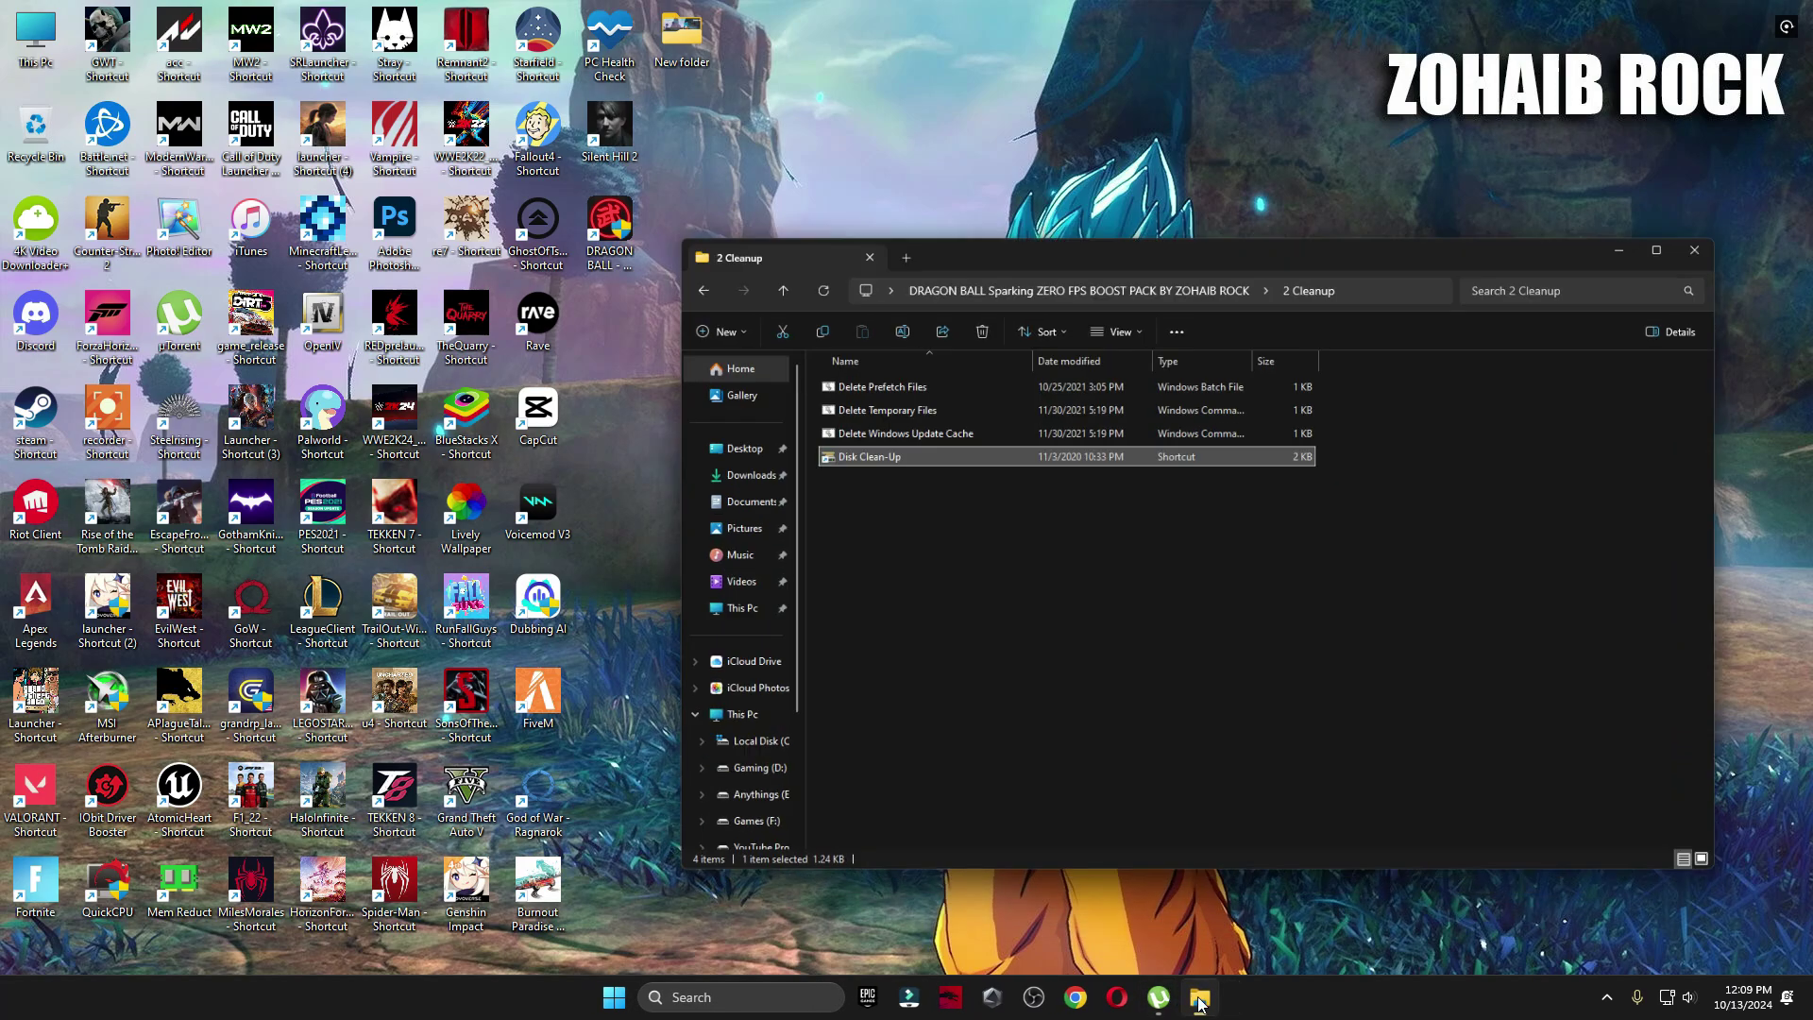
{"action": "key", "text": "alt+Left"}
{"action": "double_click", "coordinate": [850, 360]}
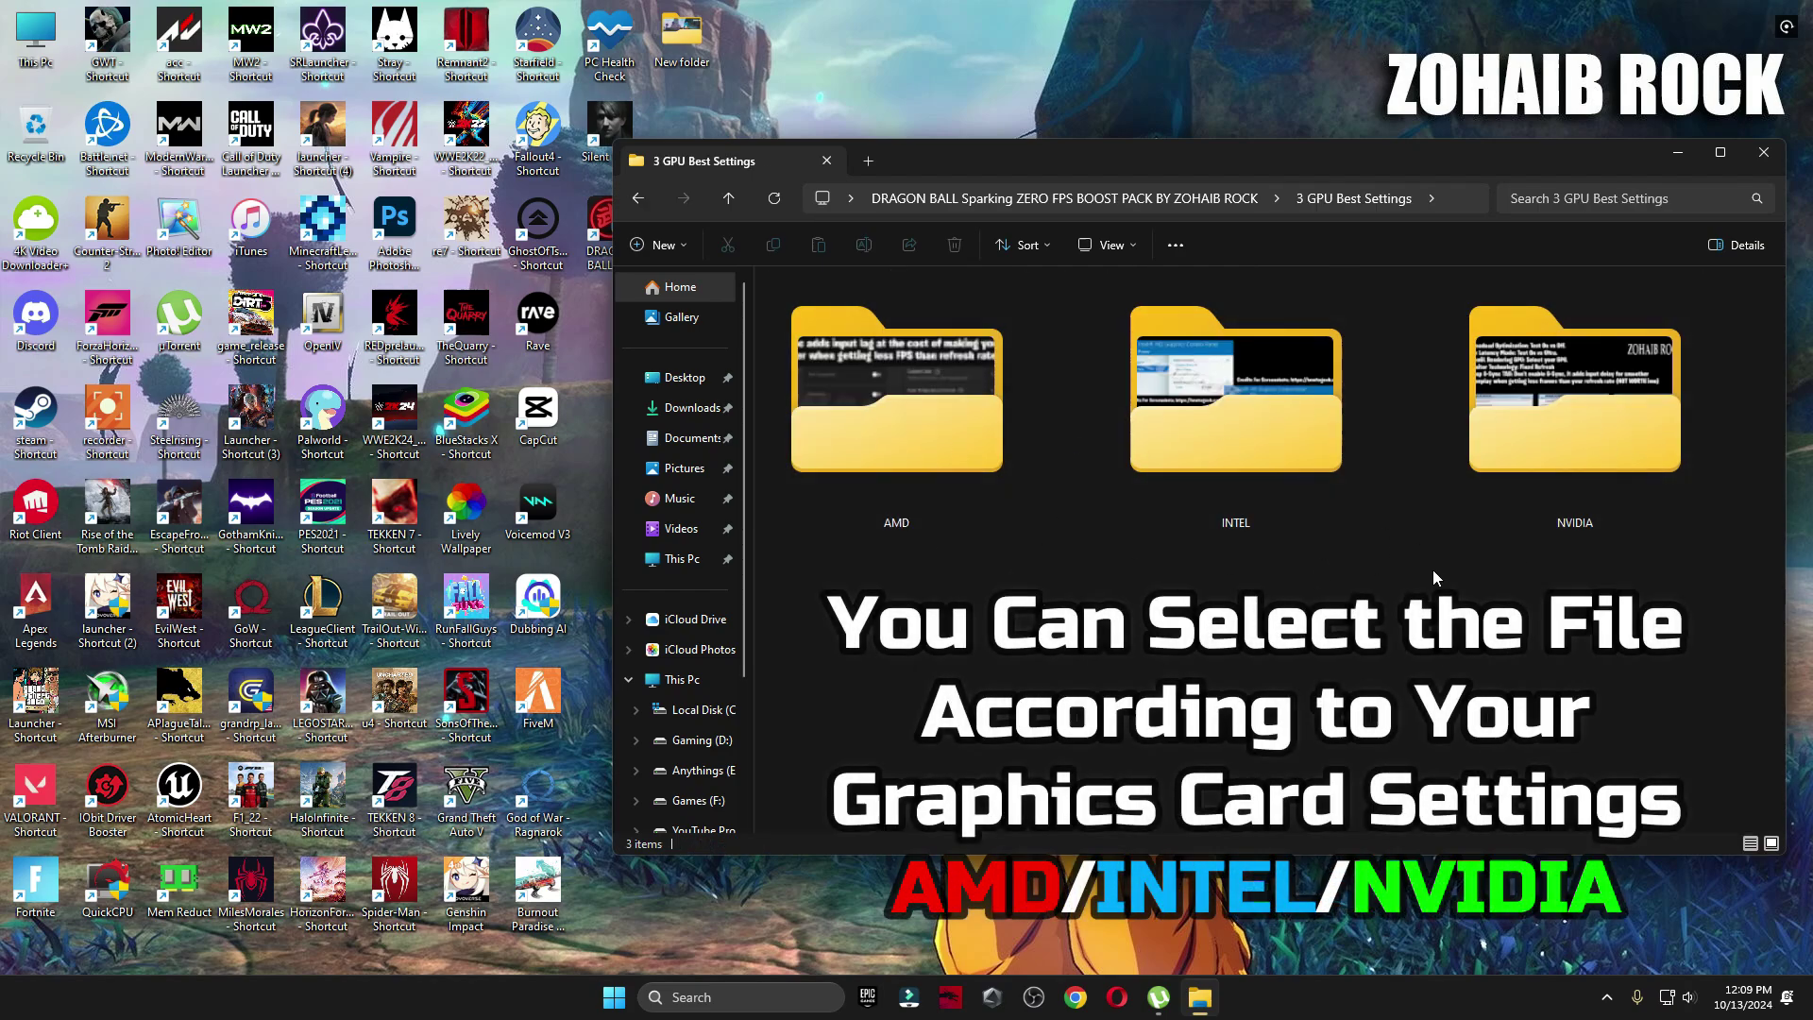
Look through the recommended AMD settings images, from advanced to display settings, and return to the GPU Best Settings folder
{"action": "double_click", "coordinate": [871, 419]}
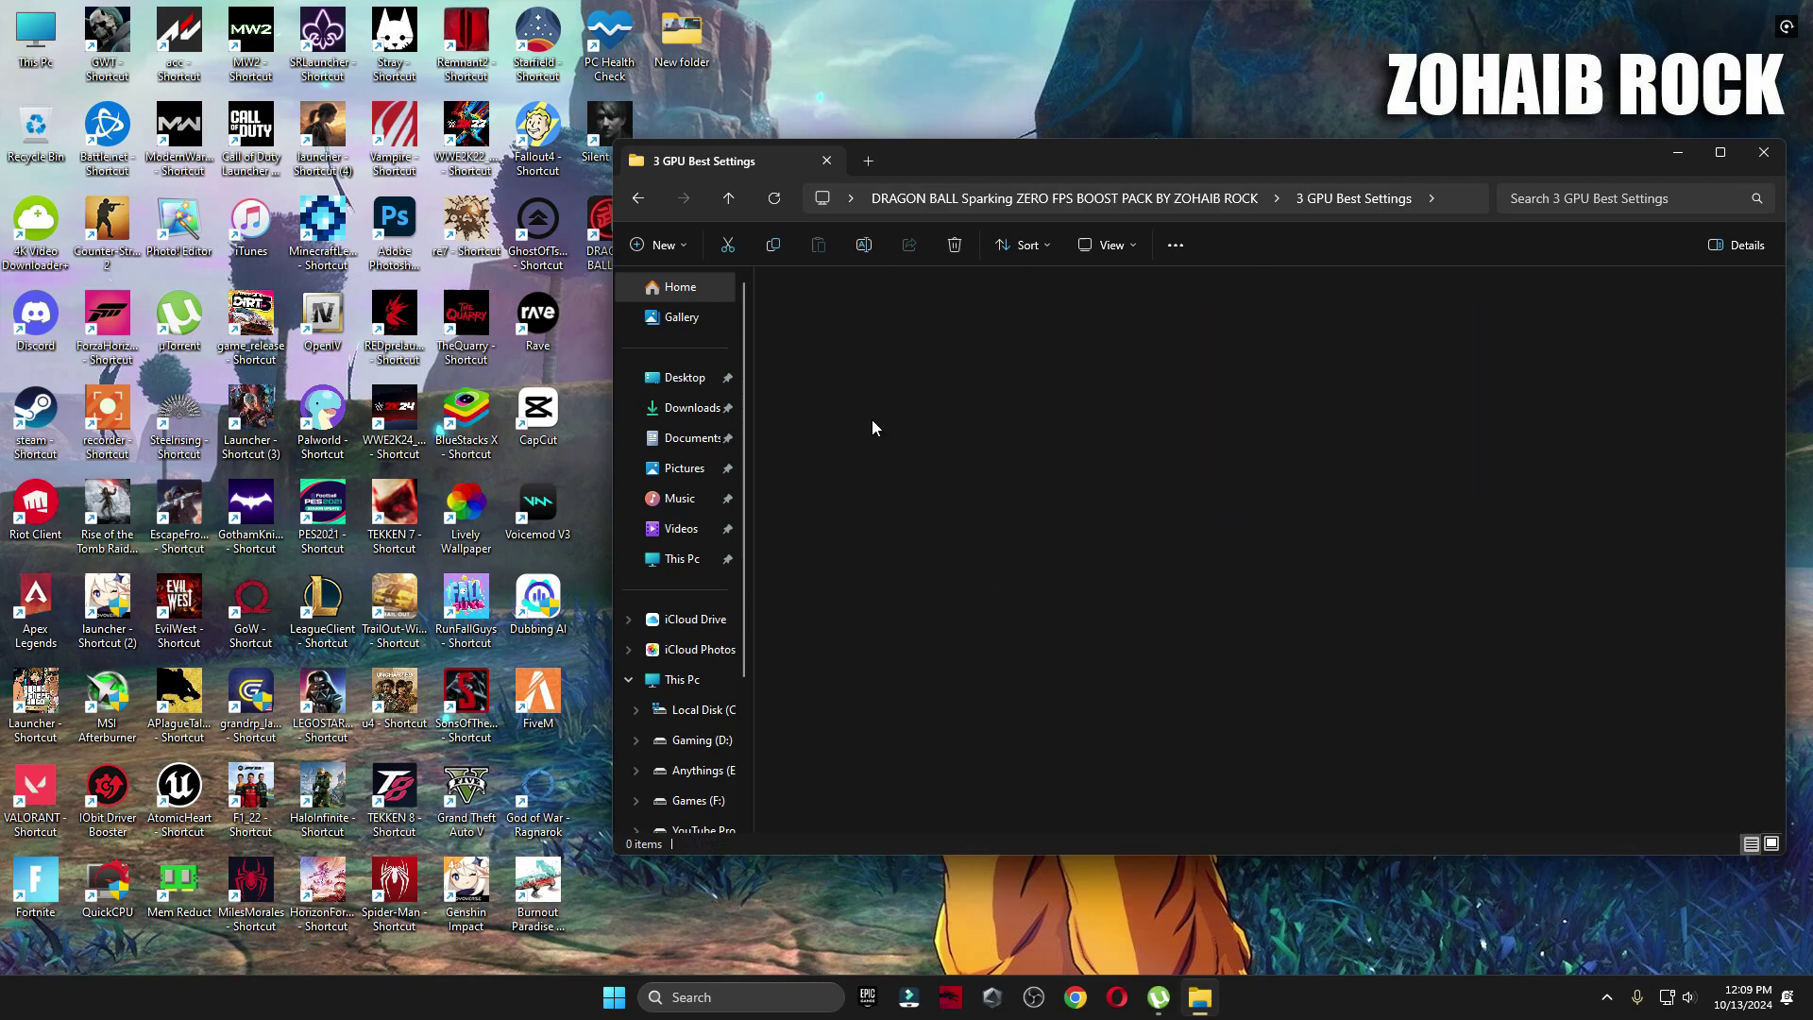
{"action": "double_click", "coordinate": [864, 401]}
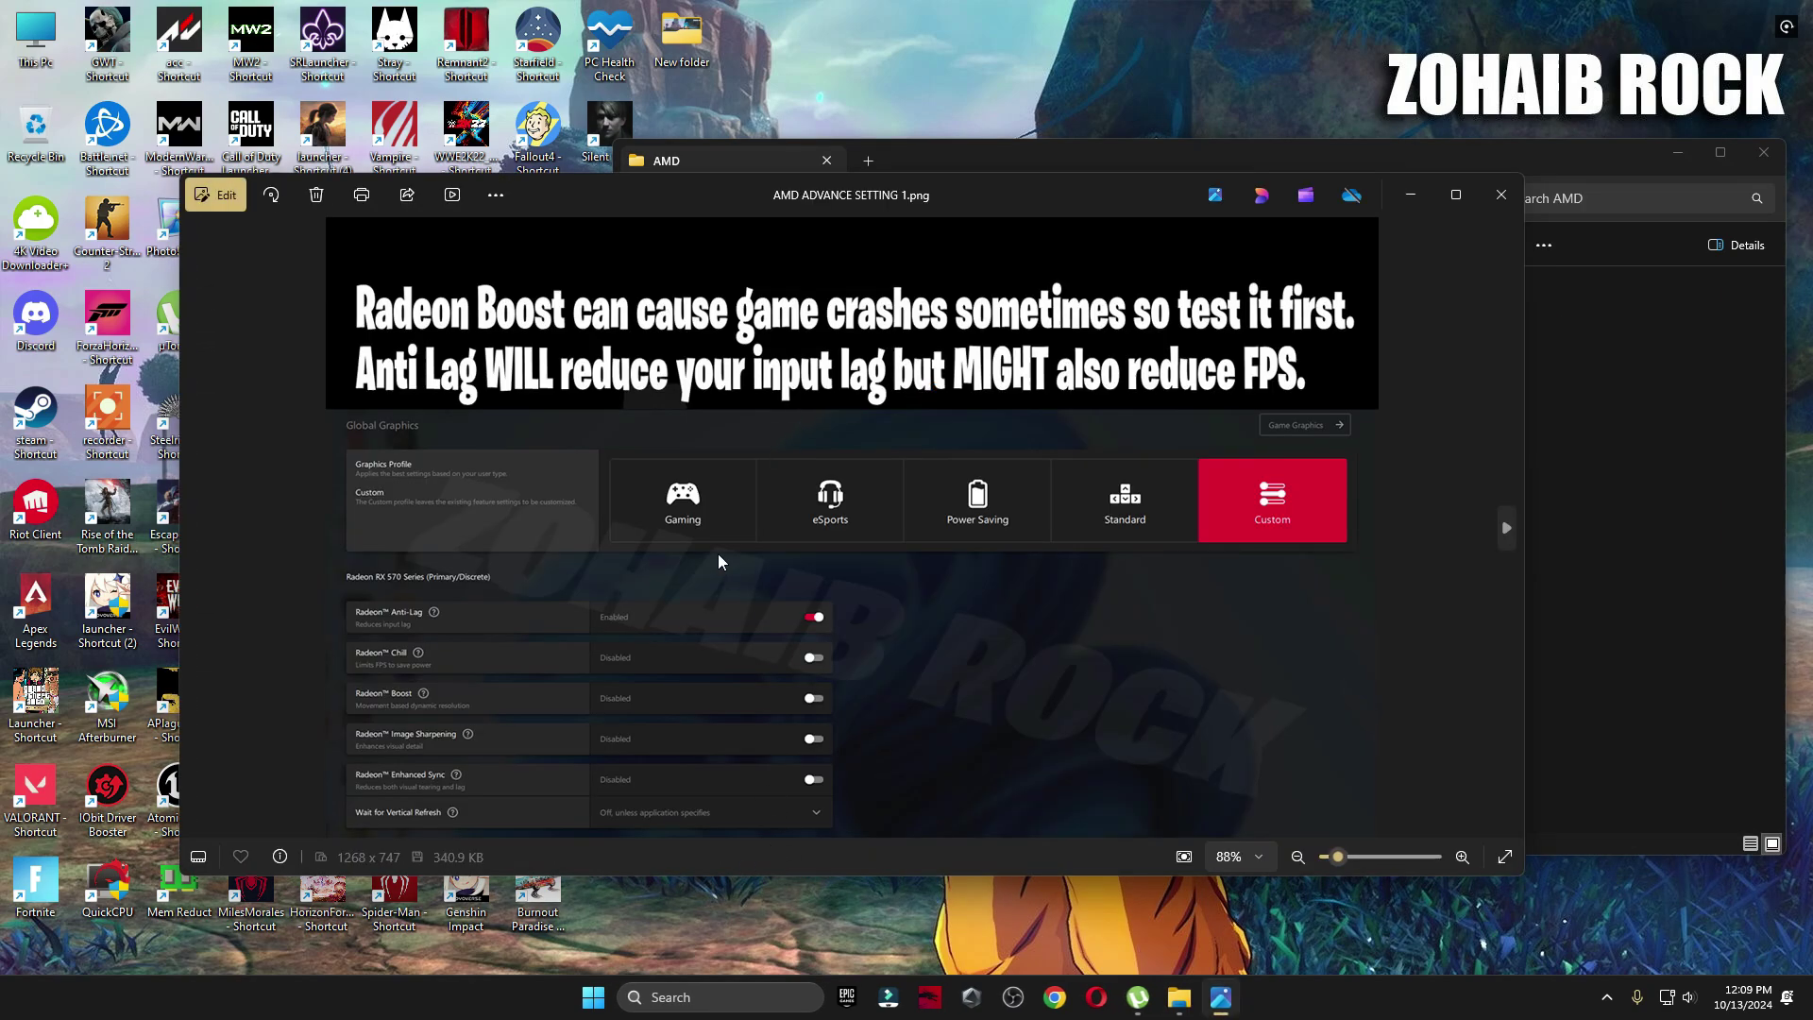
{"action": "key", "text": "Right"}
{"action": "key", "text": "Right"}
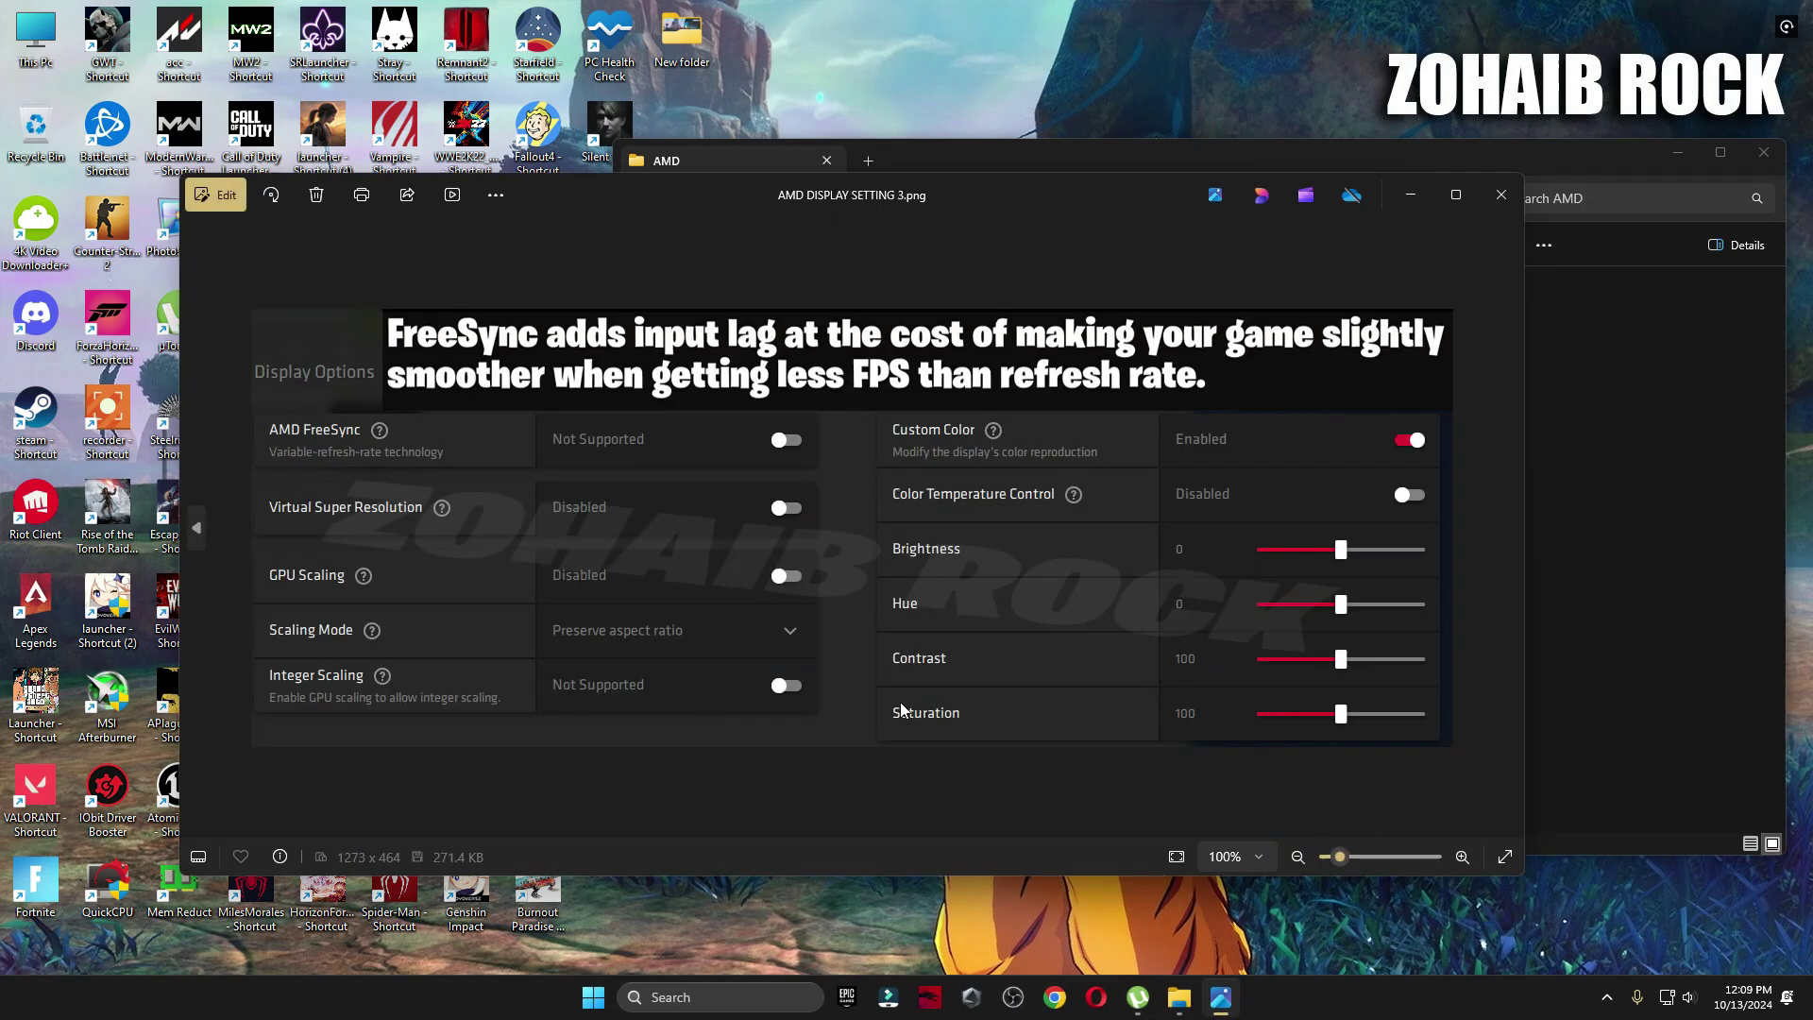
{"action": "key", "text": "alt+F4"}
{"action": "key", "text": "alt+Up"}
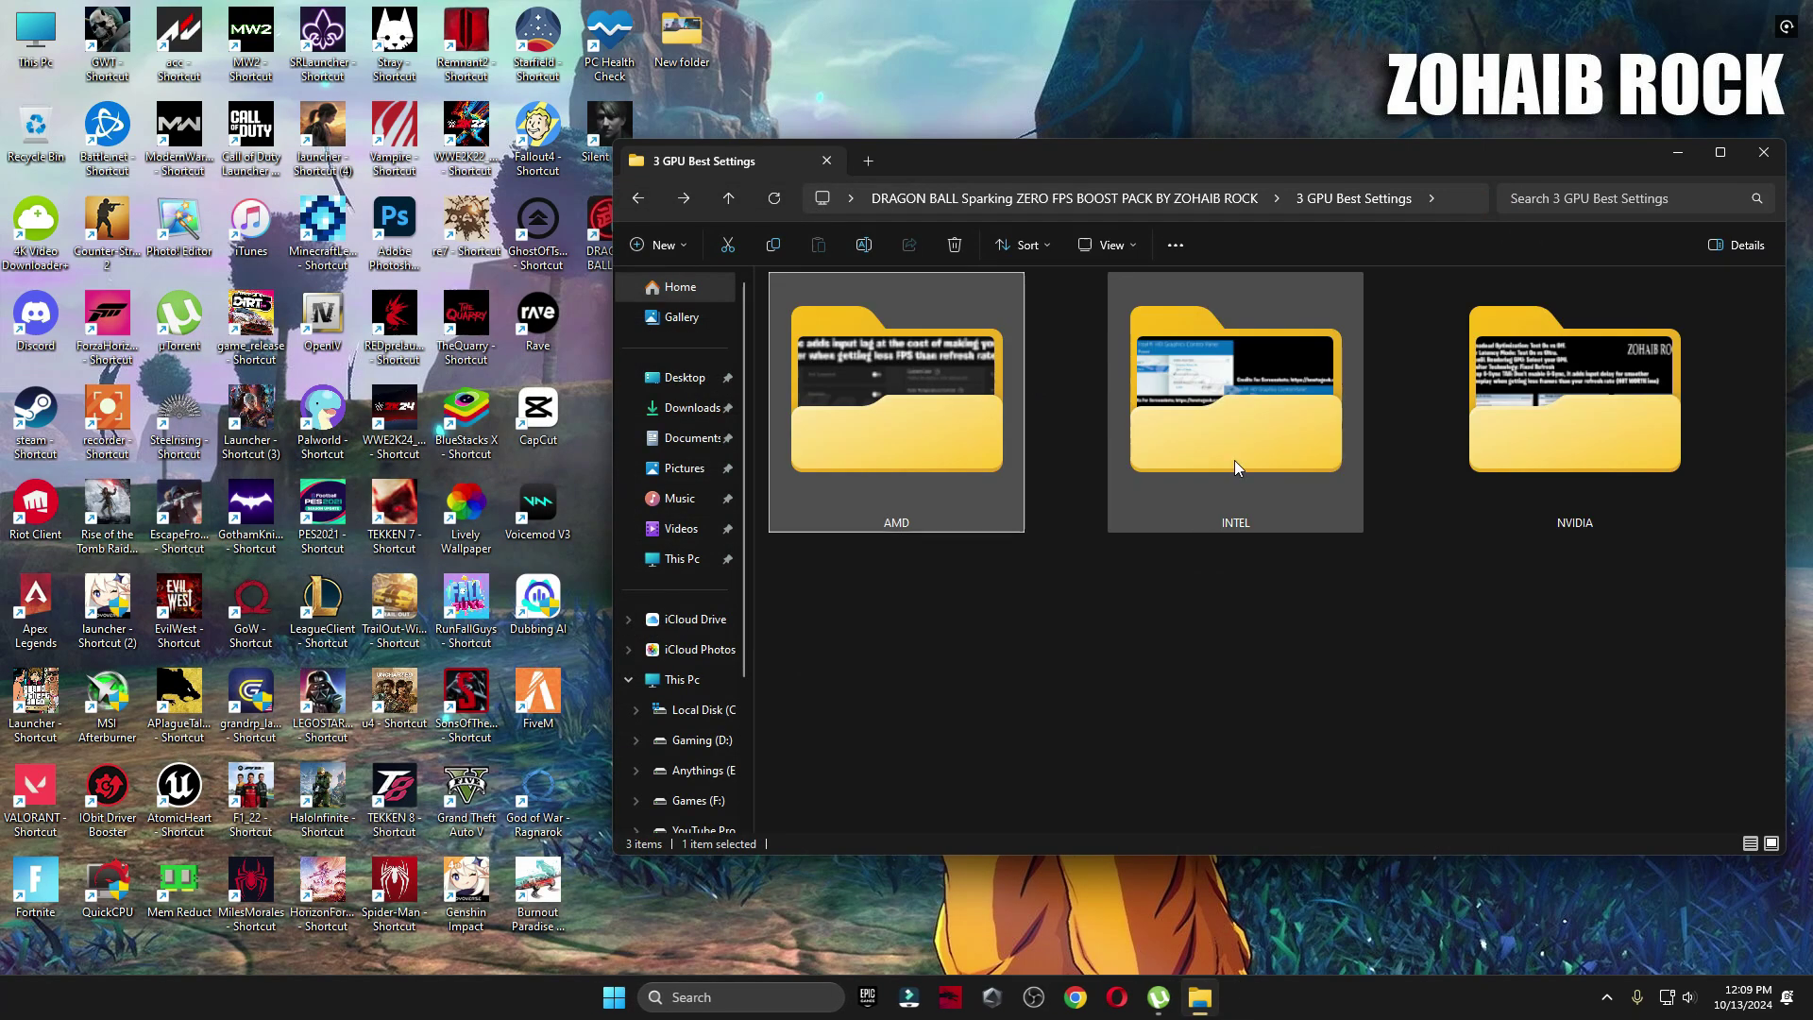
Look through the recommended settings images in the INTEL folder and return to the GPU Best Settings folder
{"action": "double_click", "coordinate": [1233, 461]}
{"action": "double_click", "coordinate": [803, 327]}
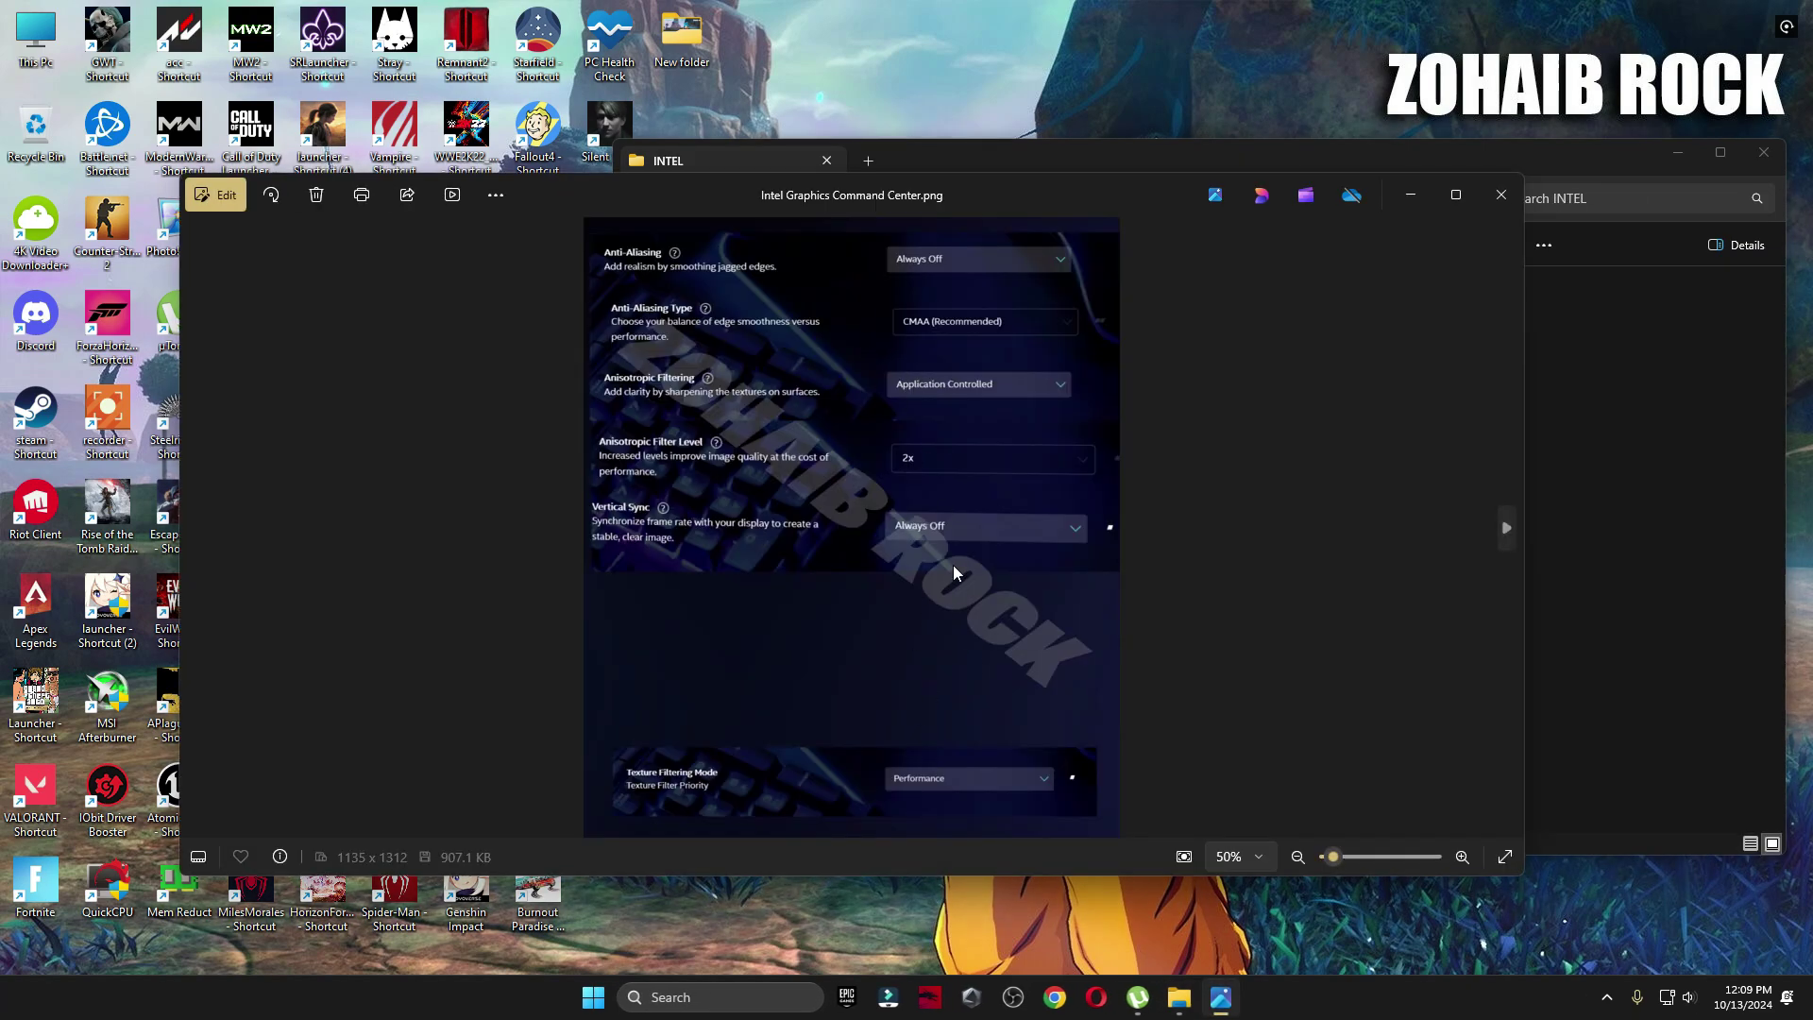
{"action": "key", "text": "Right"}
{"action": "left_click", "coordinate": [1502, 195]}
{"action": "key", "text": "alt+Up"}
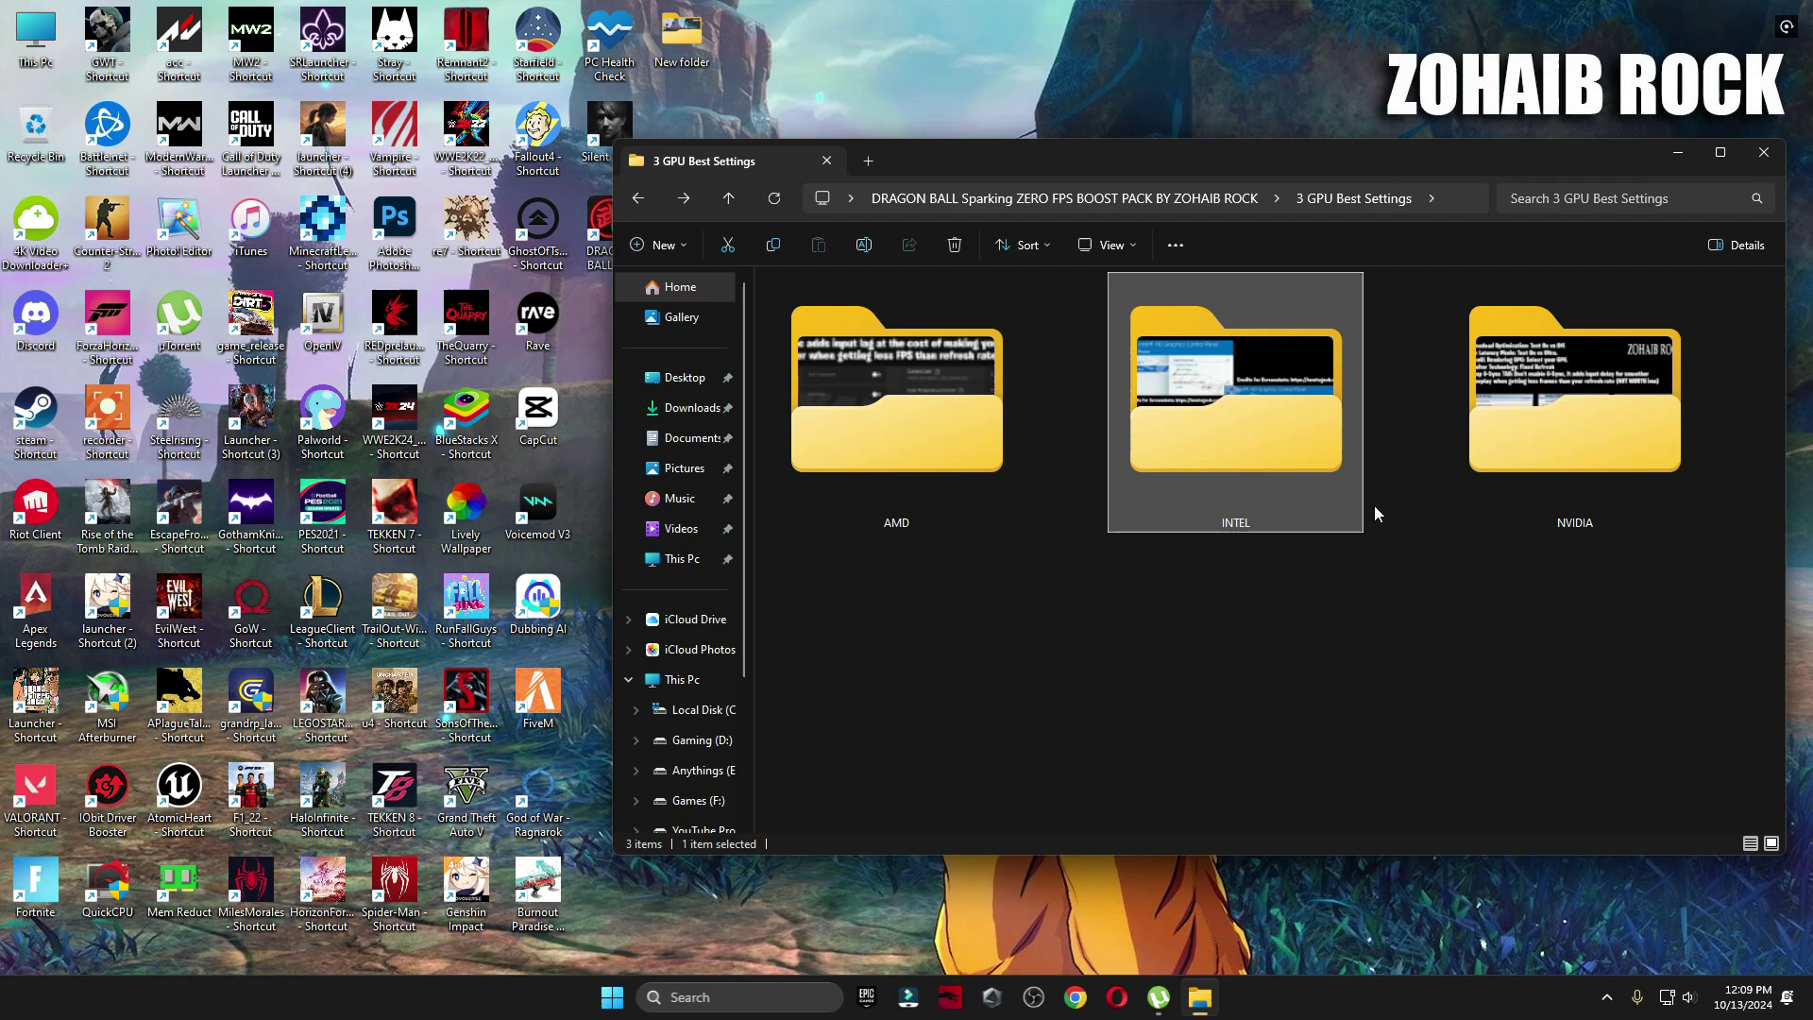
View the NVIDIA Settings (Manage 3D Settings) image from the NVIDIA folder and close the folder window behind it
{"action": "double_click", "coordinate": [1540, 428]}
{"action": "double_click", "coordinate": [817, 335]}
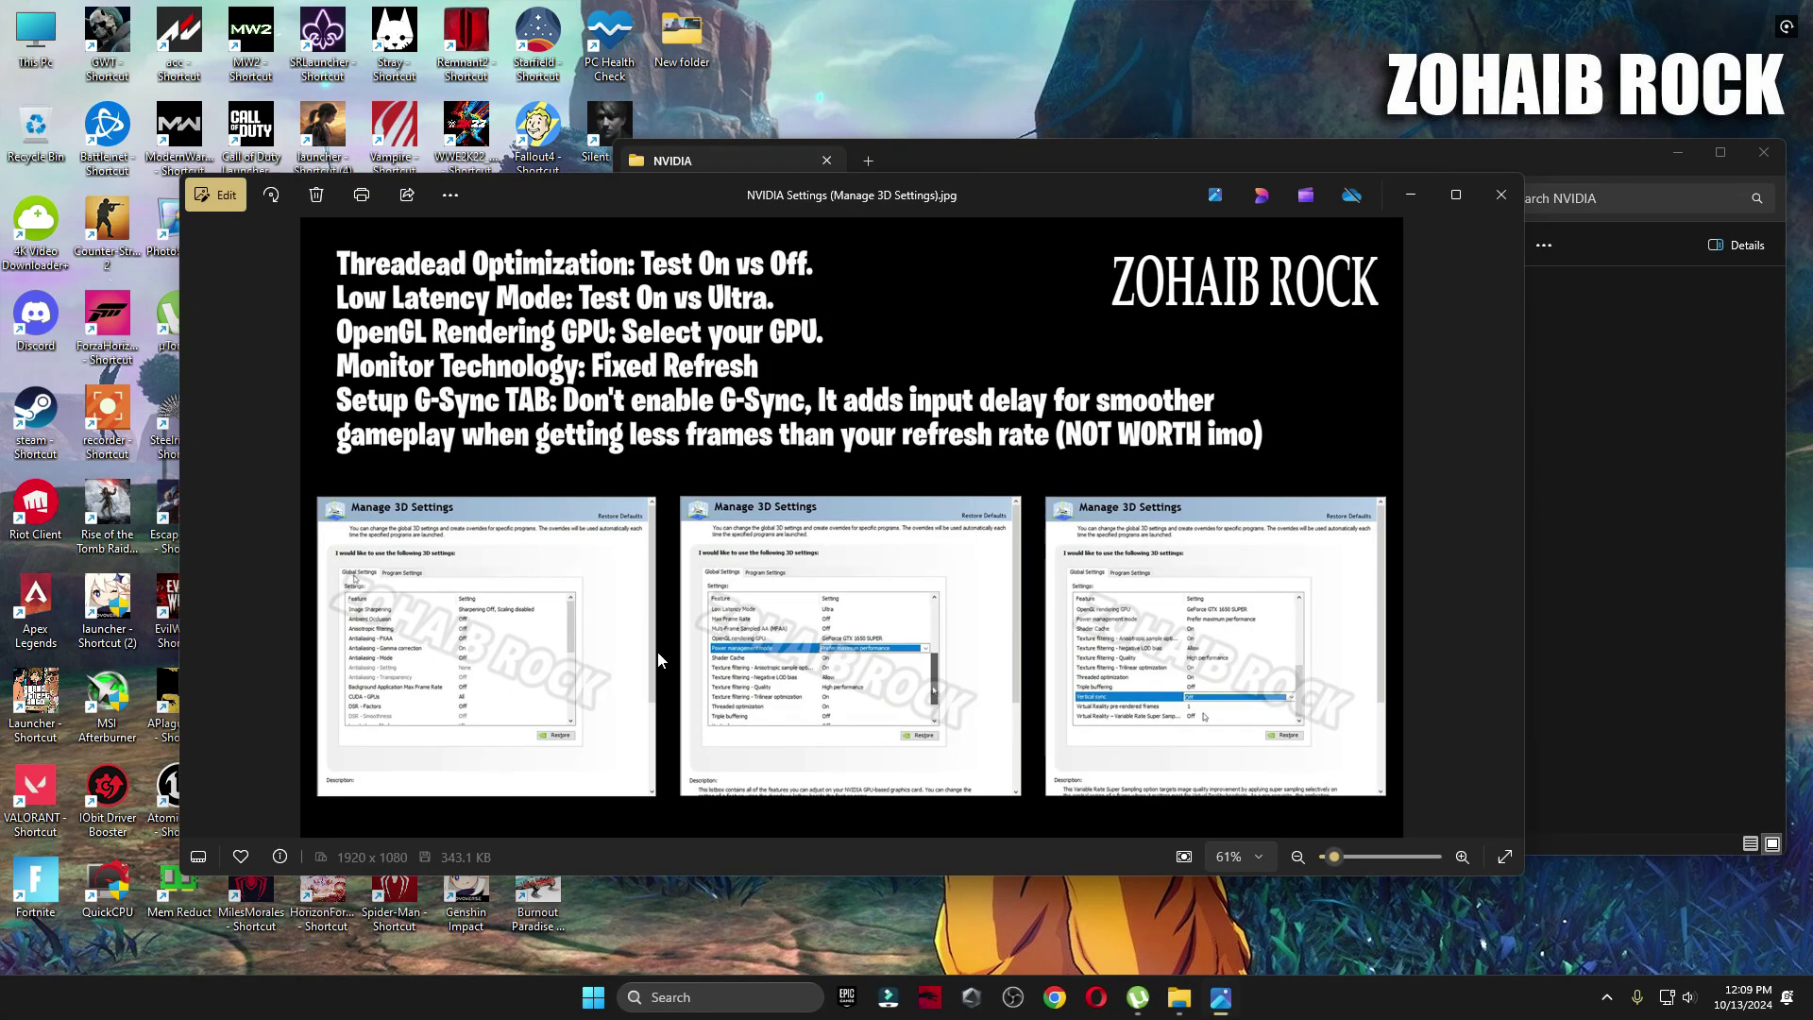
{"action": "left_click", "coordinate": [1763, 152]}
Open NVIDIA Control Panel, close the reference image, and review the image settings and the global Manage 3D Settings list
{"action": "right_click", "coordinate": [1607, 344]}
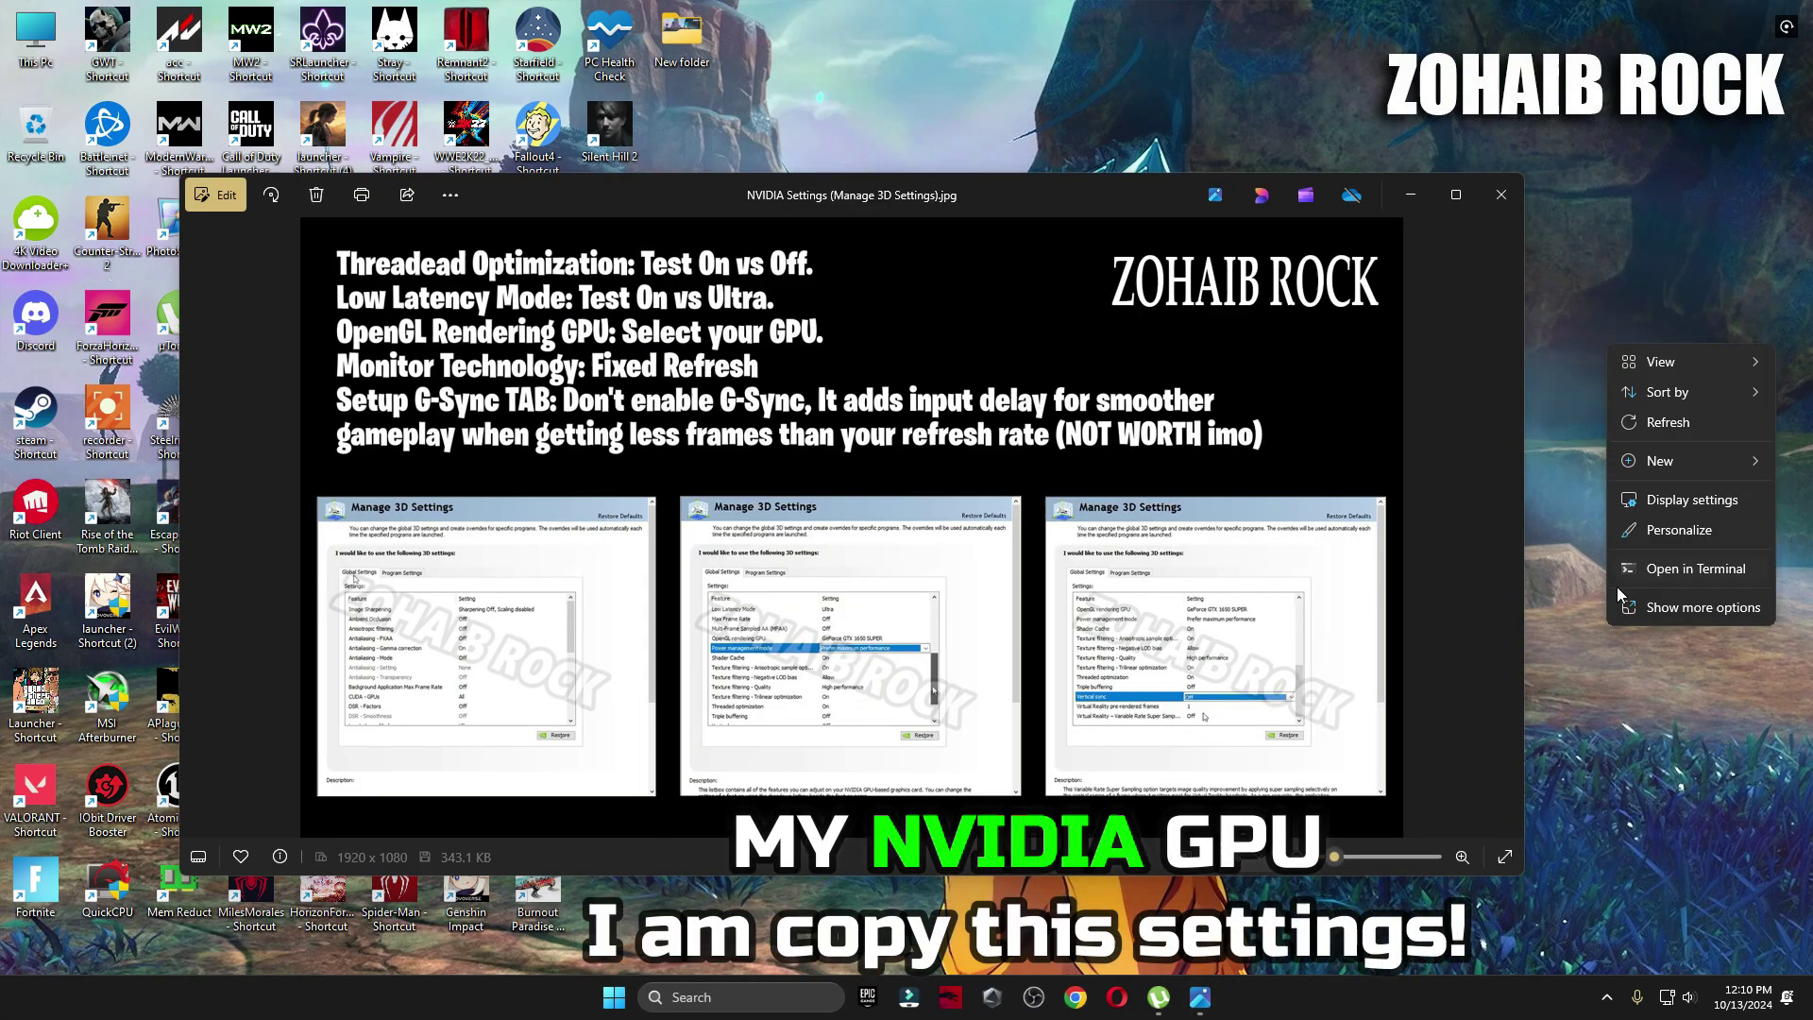
{"action": "left_click", "coordinate": [1681, 491]}
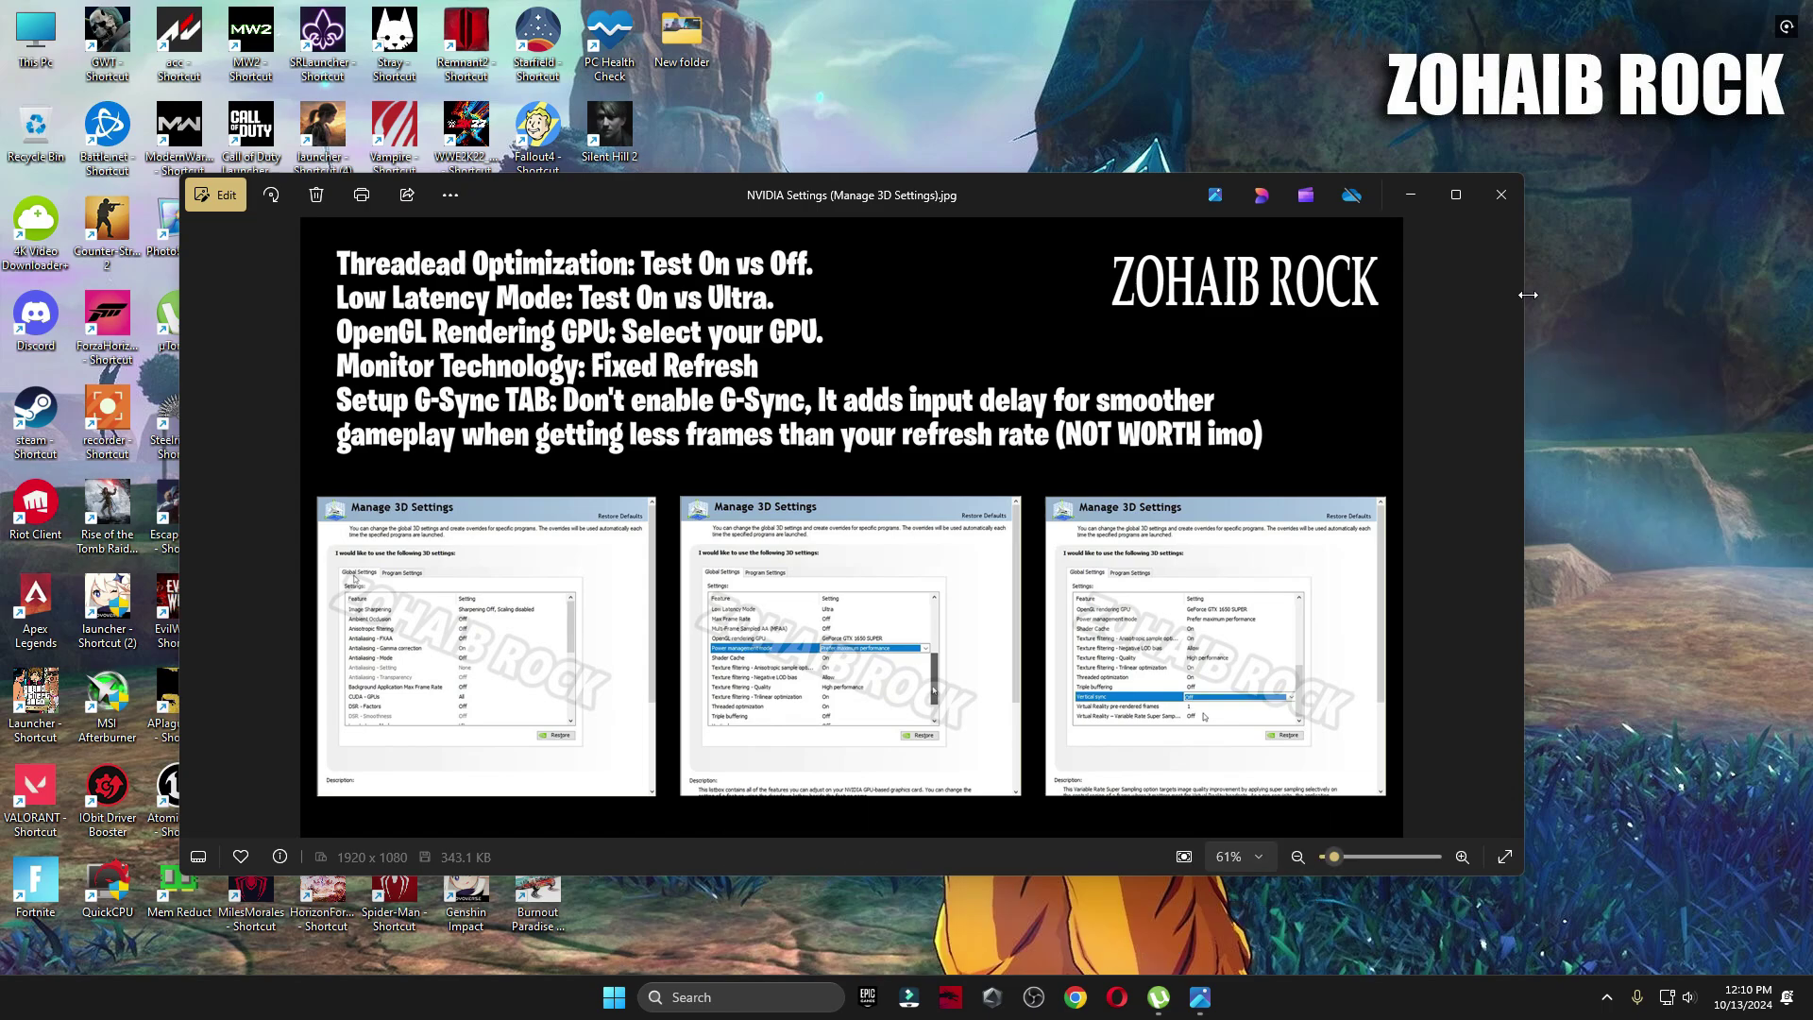
{"action": "left_click", "coordinate": [1494, 196]}
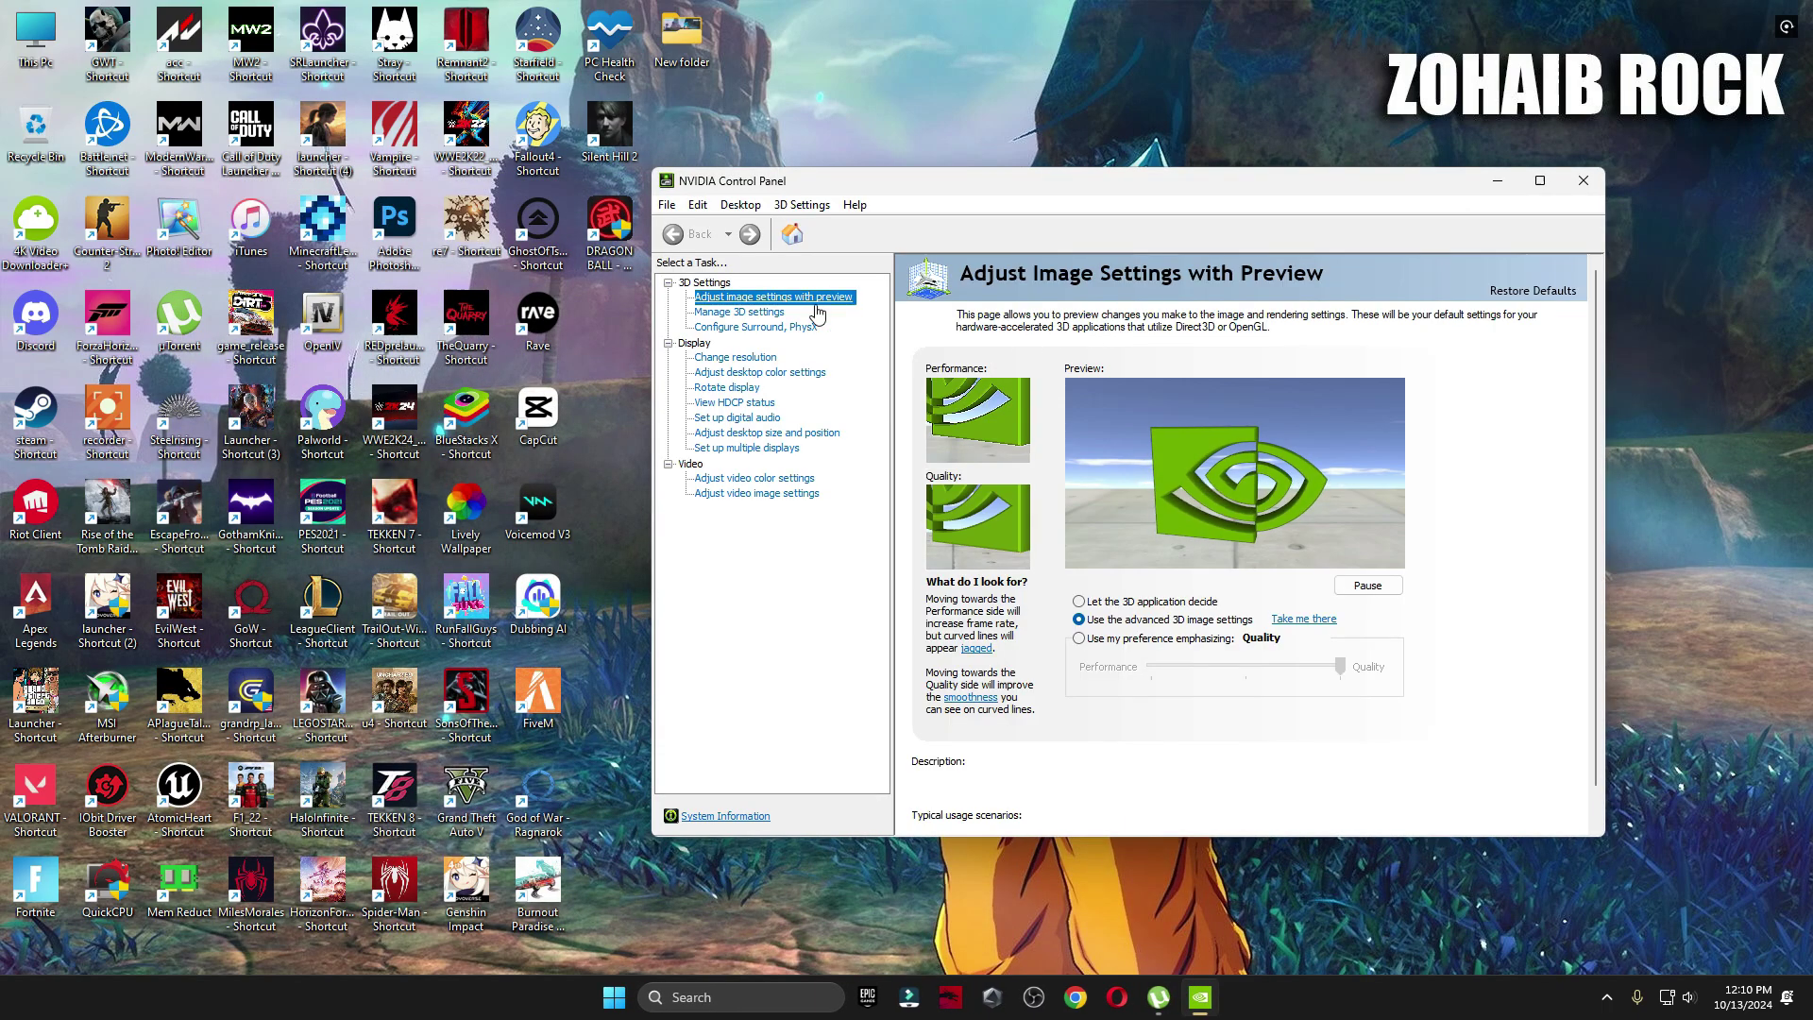
{"action": "mouse_move", "coordinate": [1186, 628]}
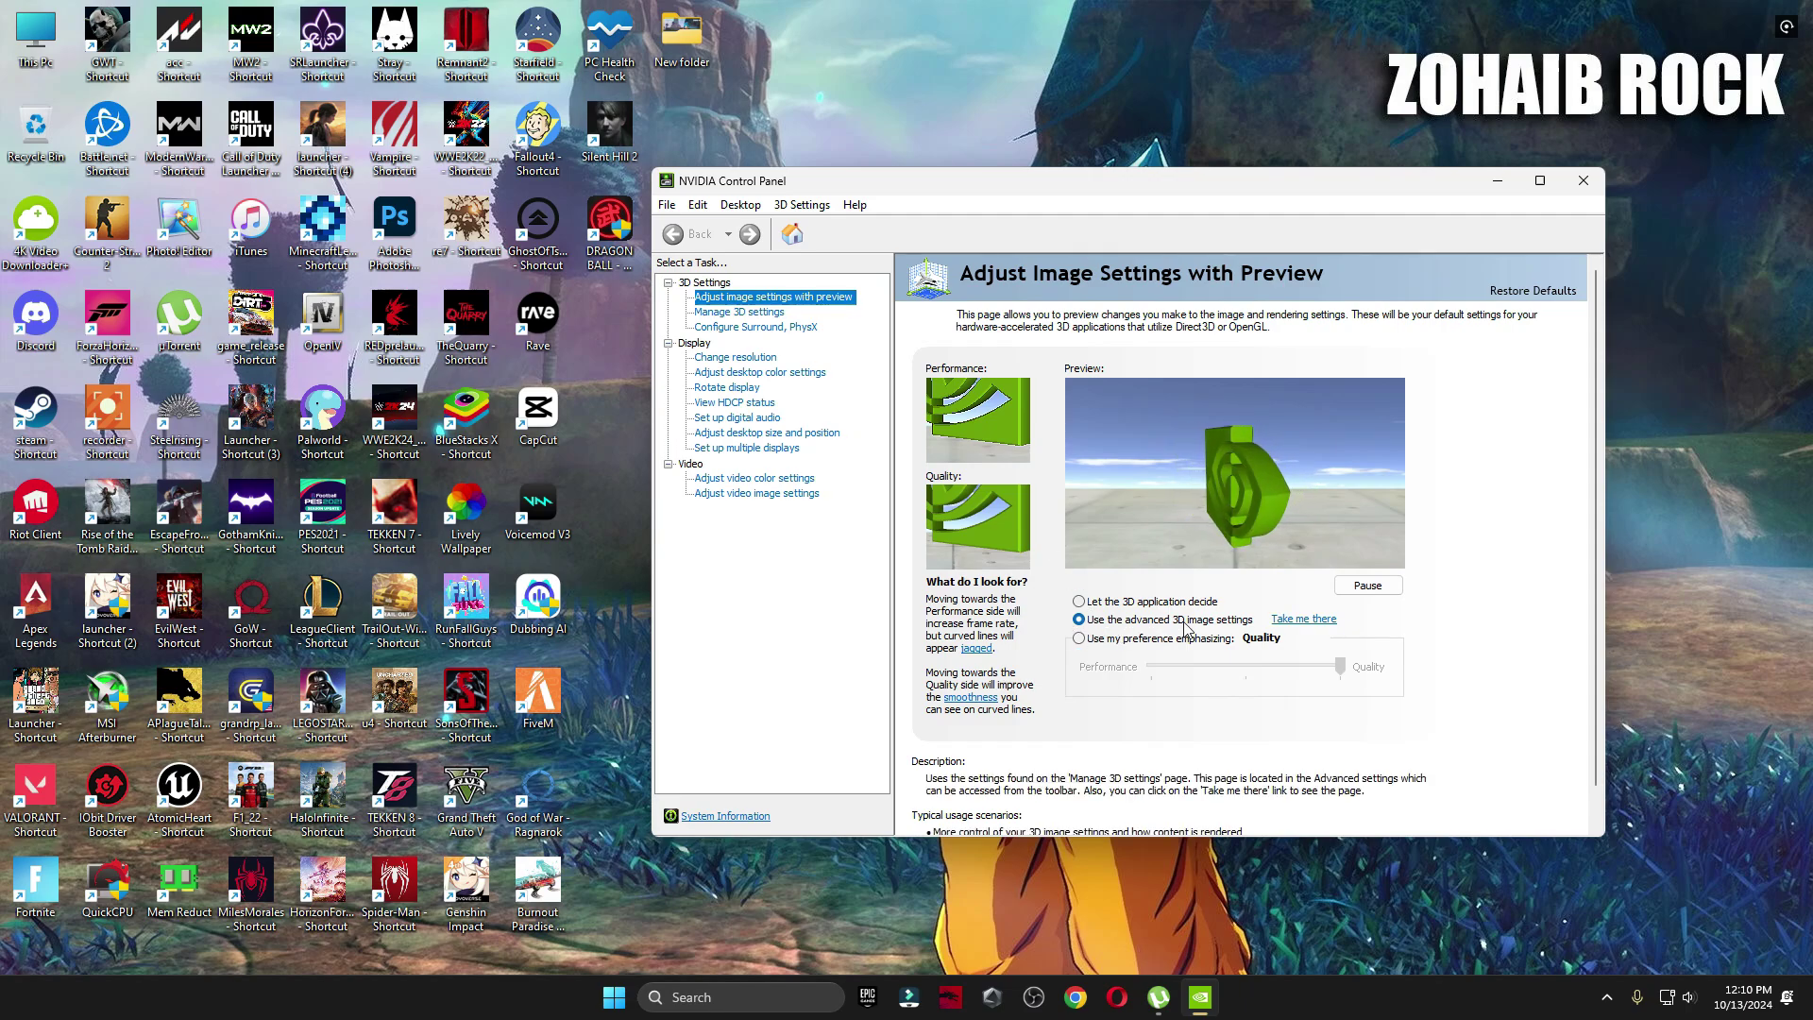
{"action": "left_click", "coordinate": [735, 314]}
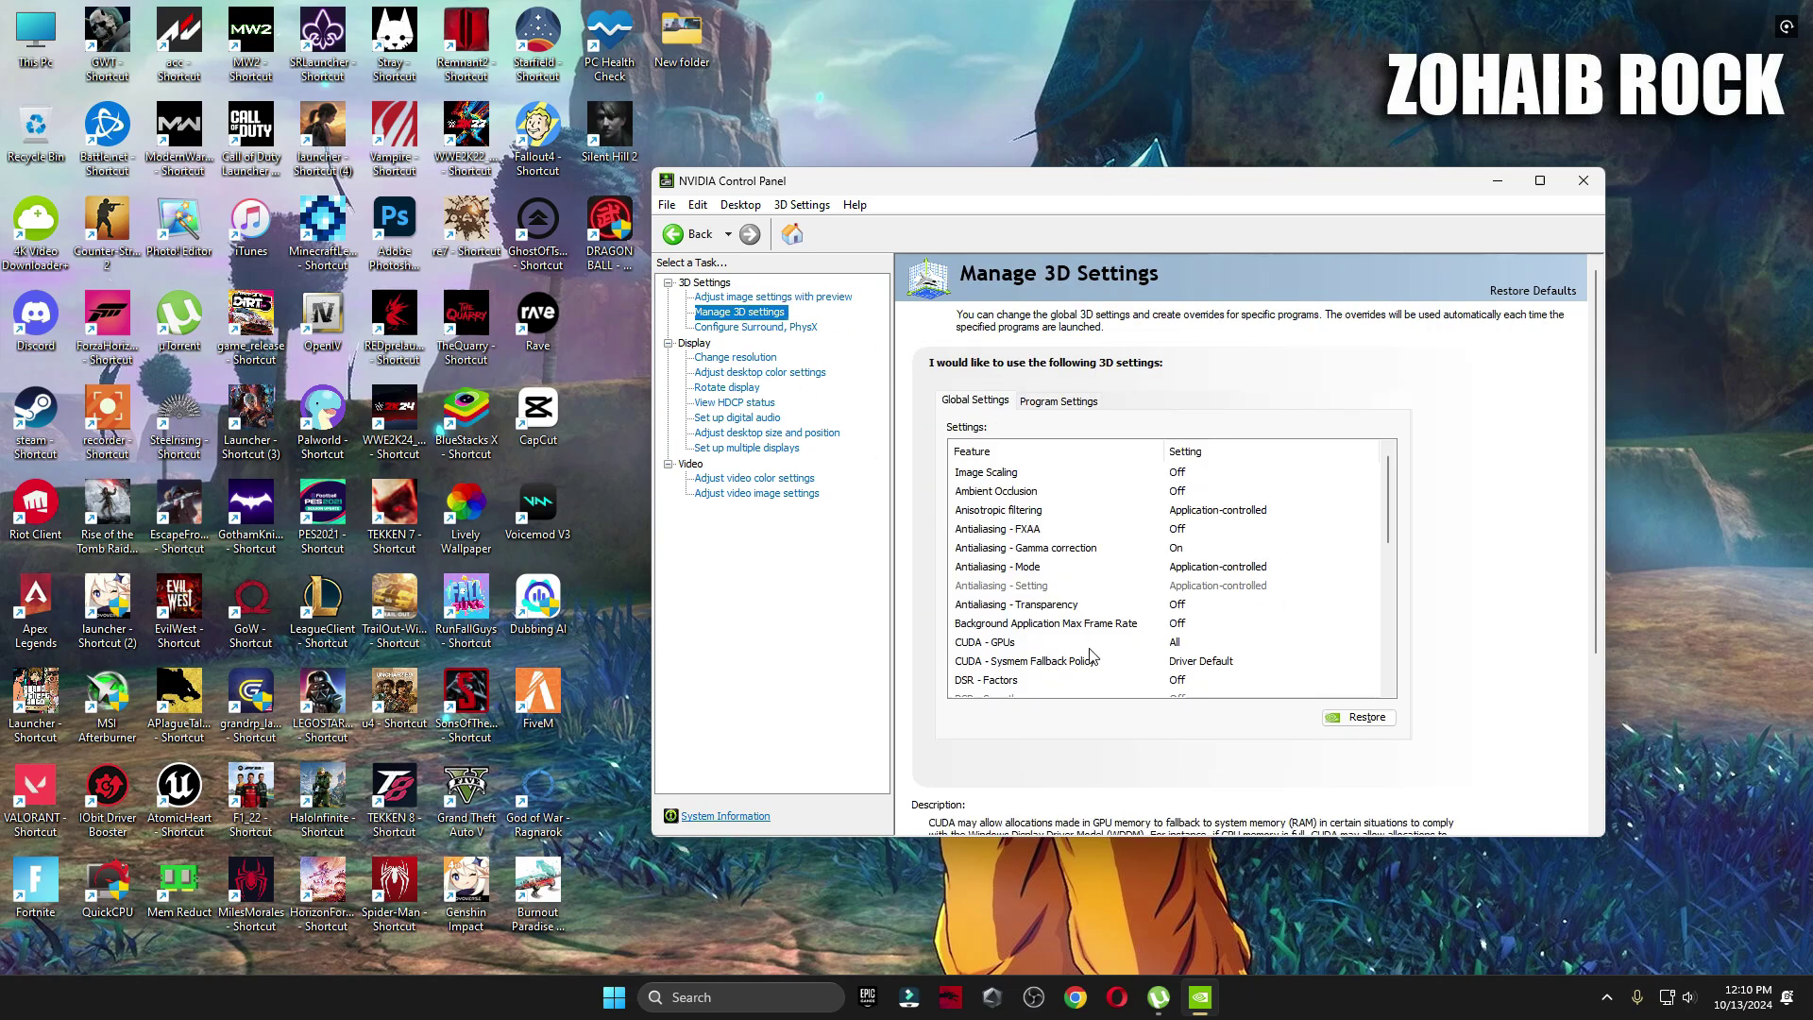
{"action": "scroll", "coordinate": [1114, 652], "scroll_direction": "down", "scroll_amount": 10}
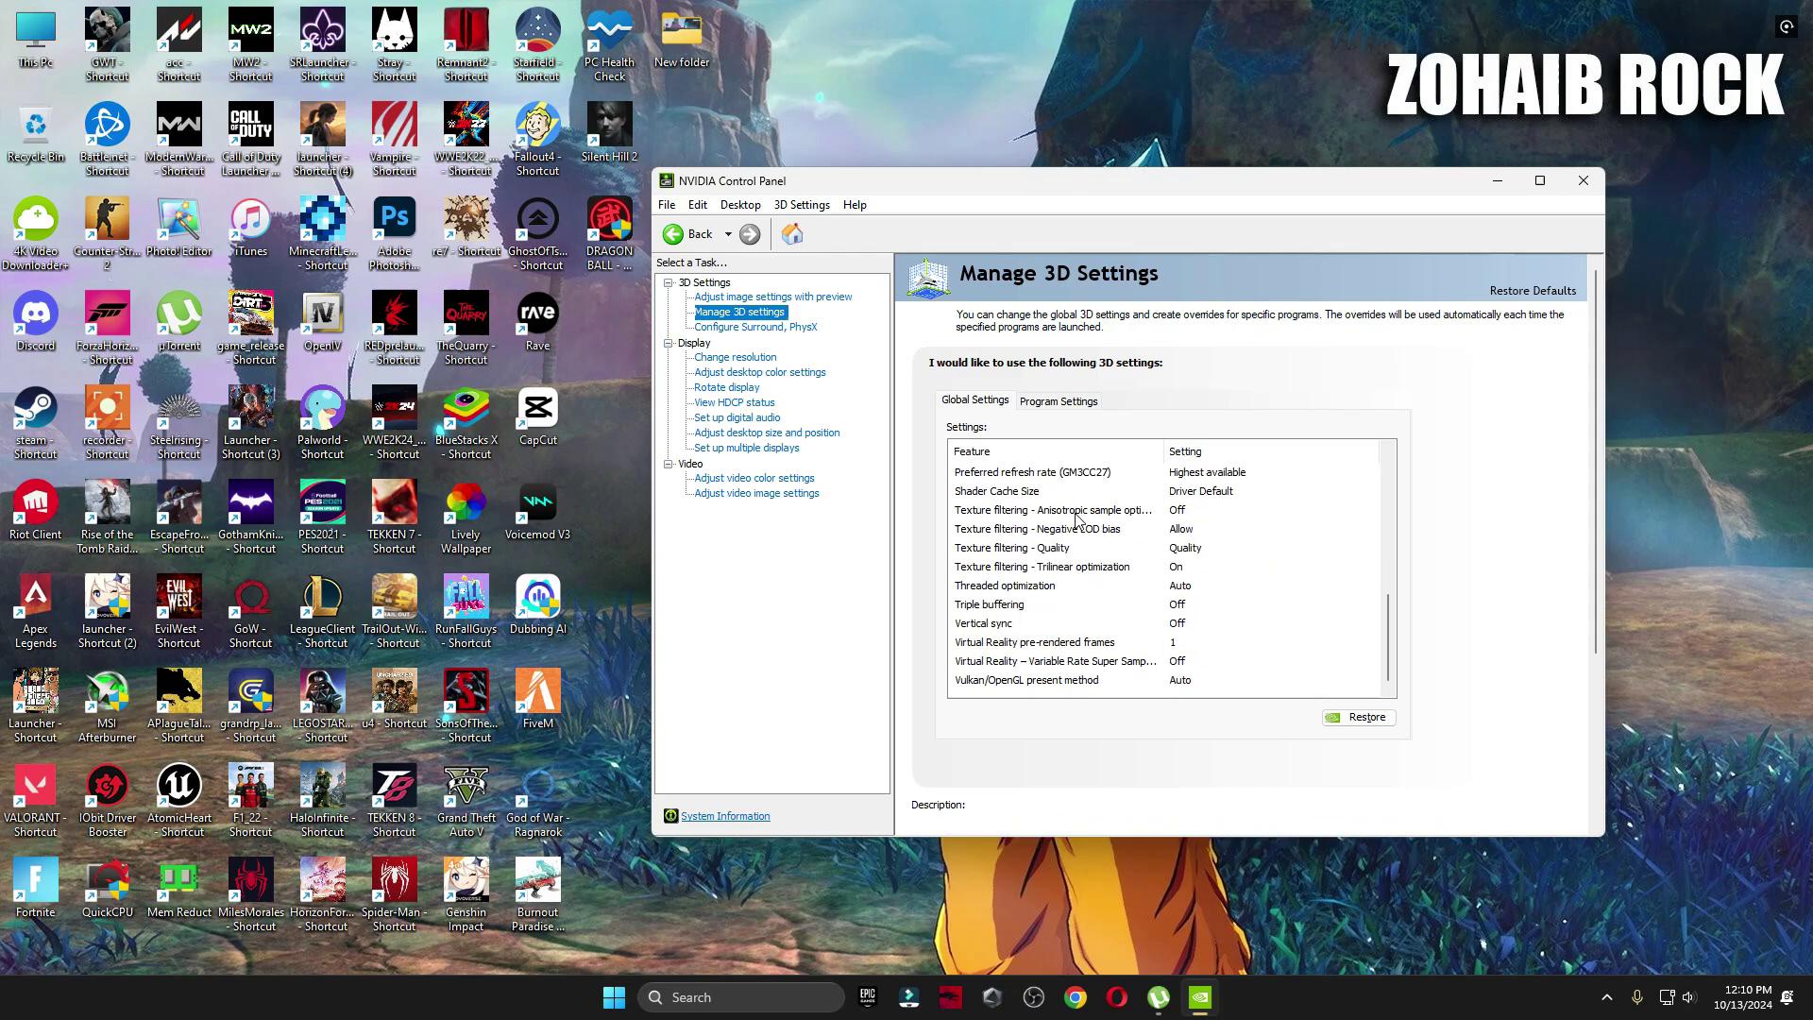
{"action": "left_click", "coordinate": [795, 298]}
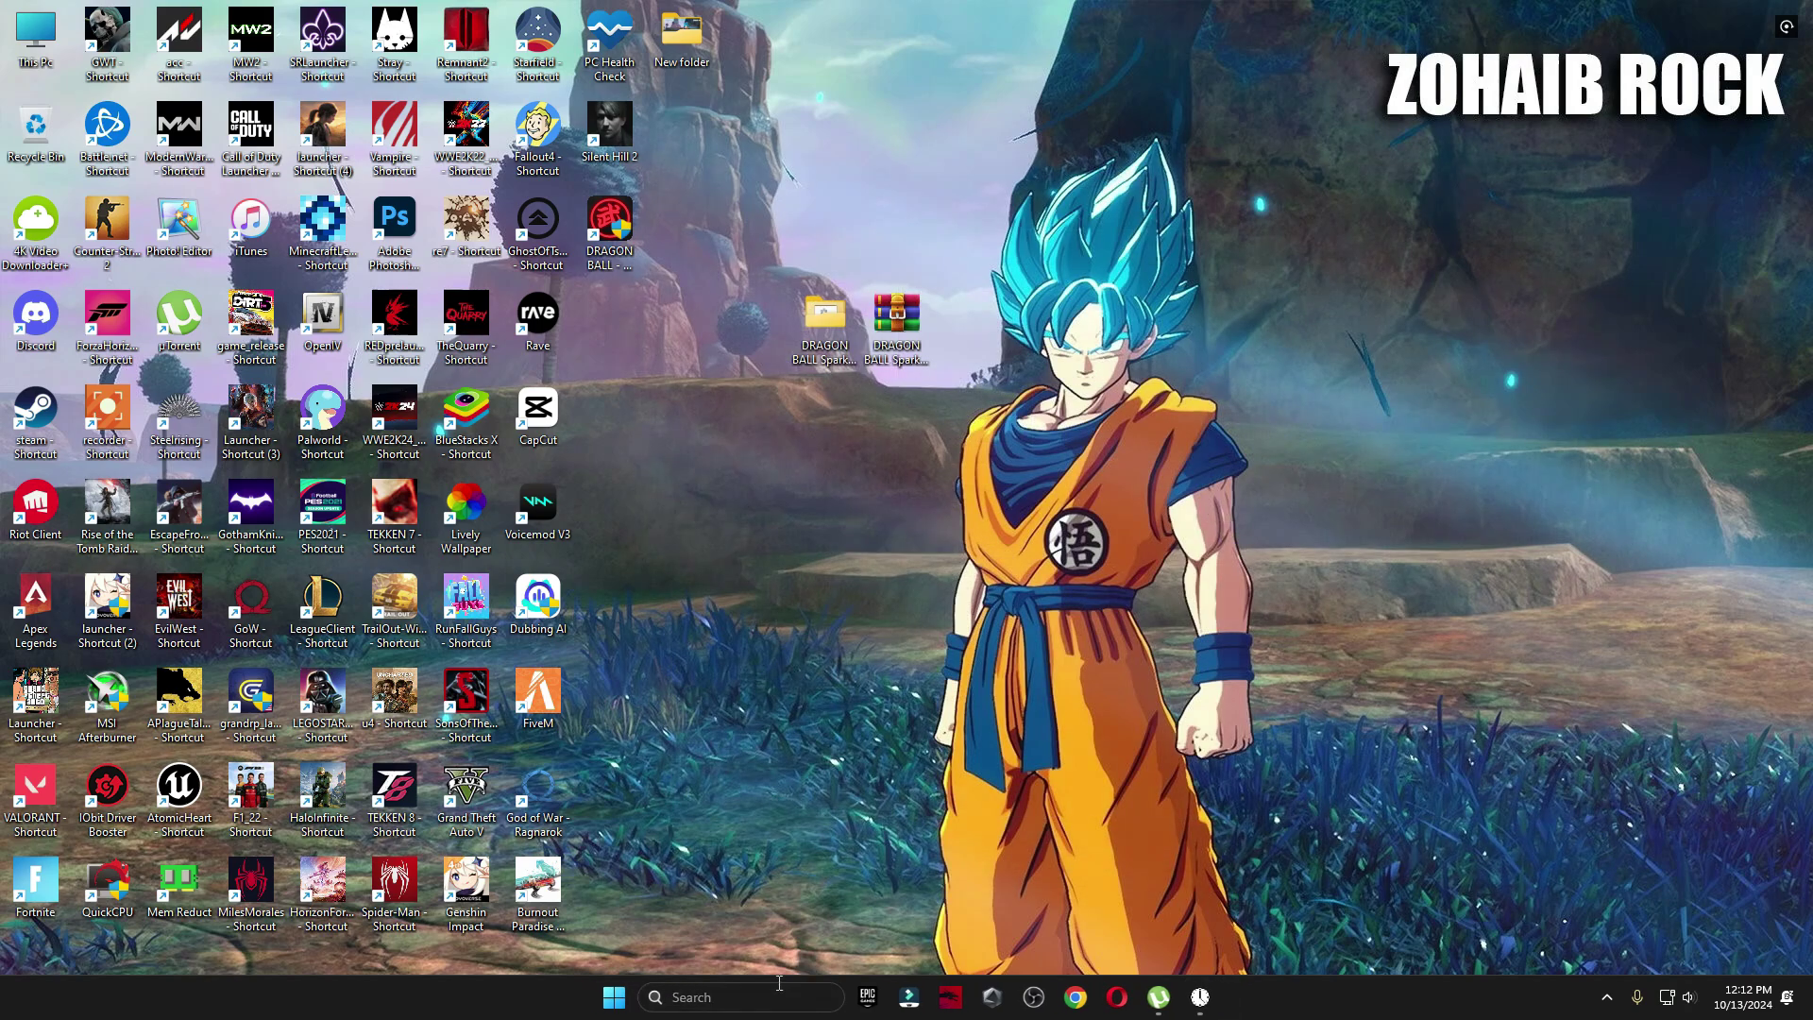
Search Windows for nvidia, open the NVIDIA app and go to its Drivers page
{"action": "left_click", "coordinate": [779, 983]}
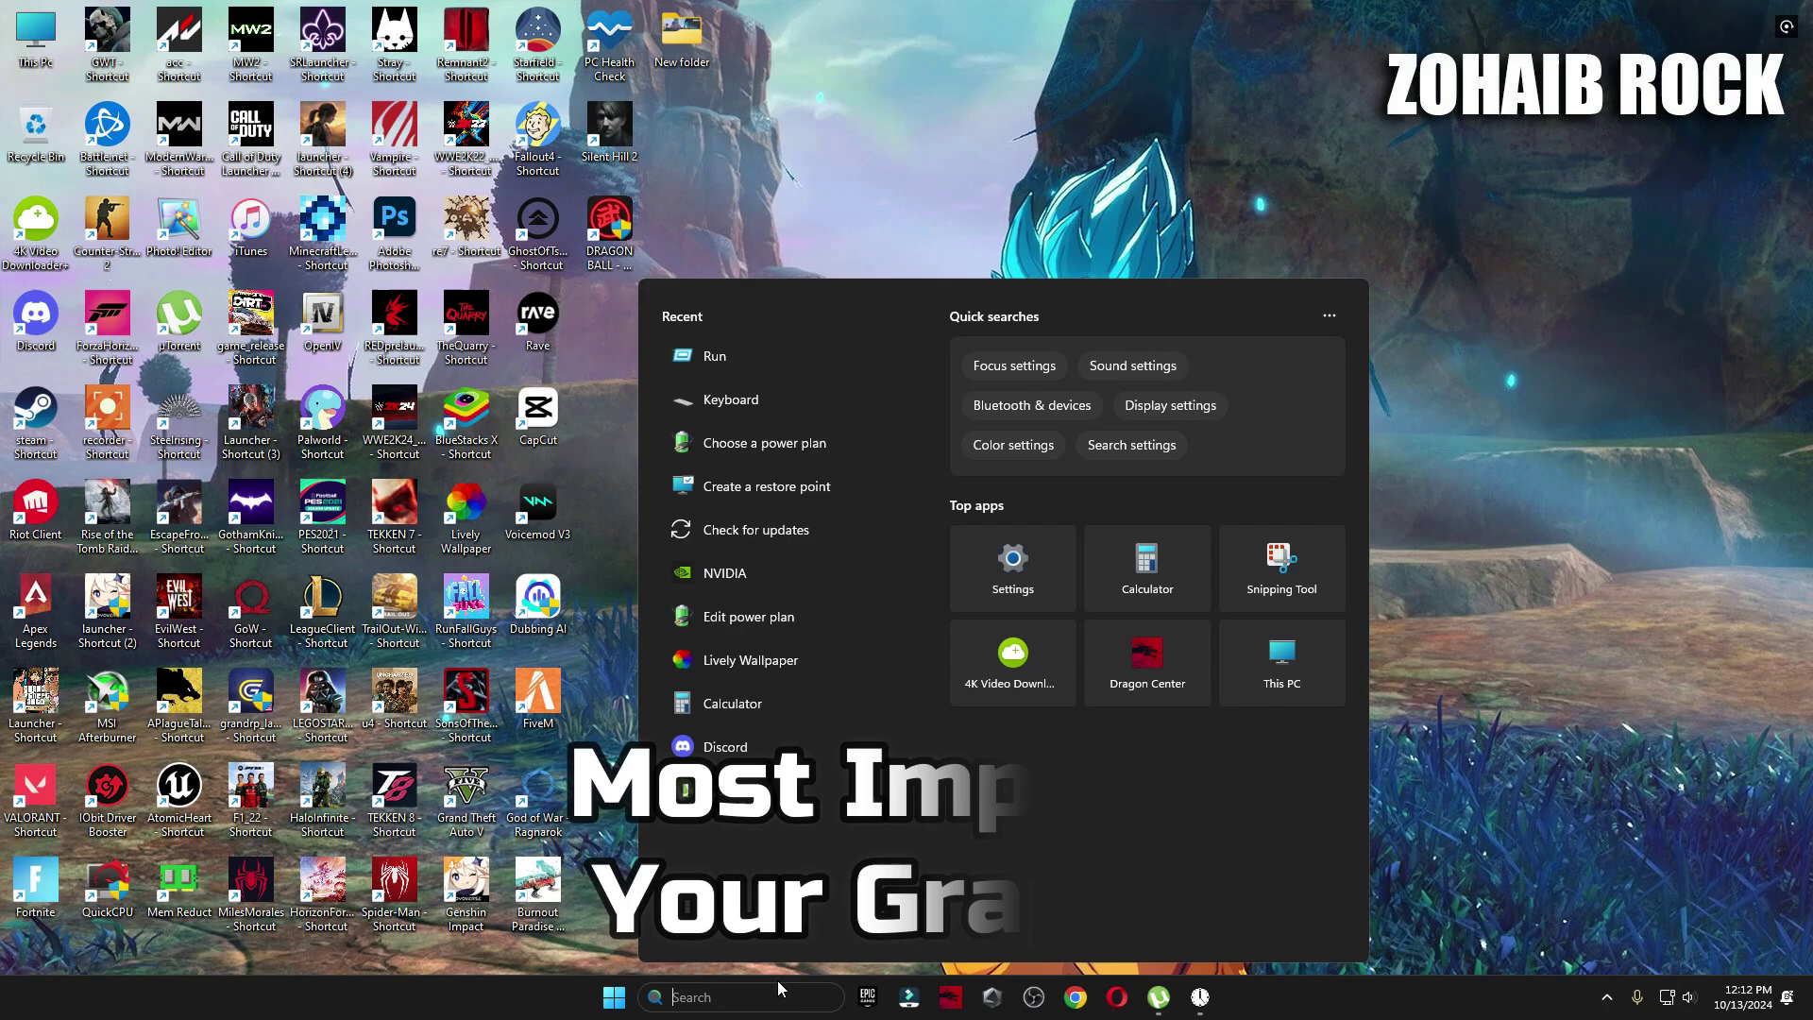
{"action": "type", "text": "nvidiA"}
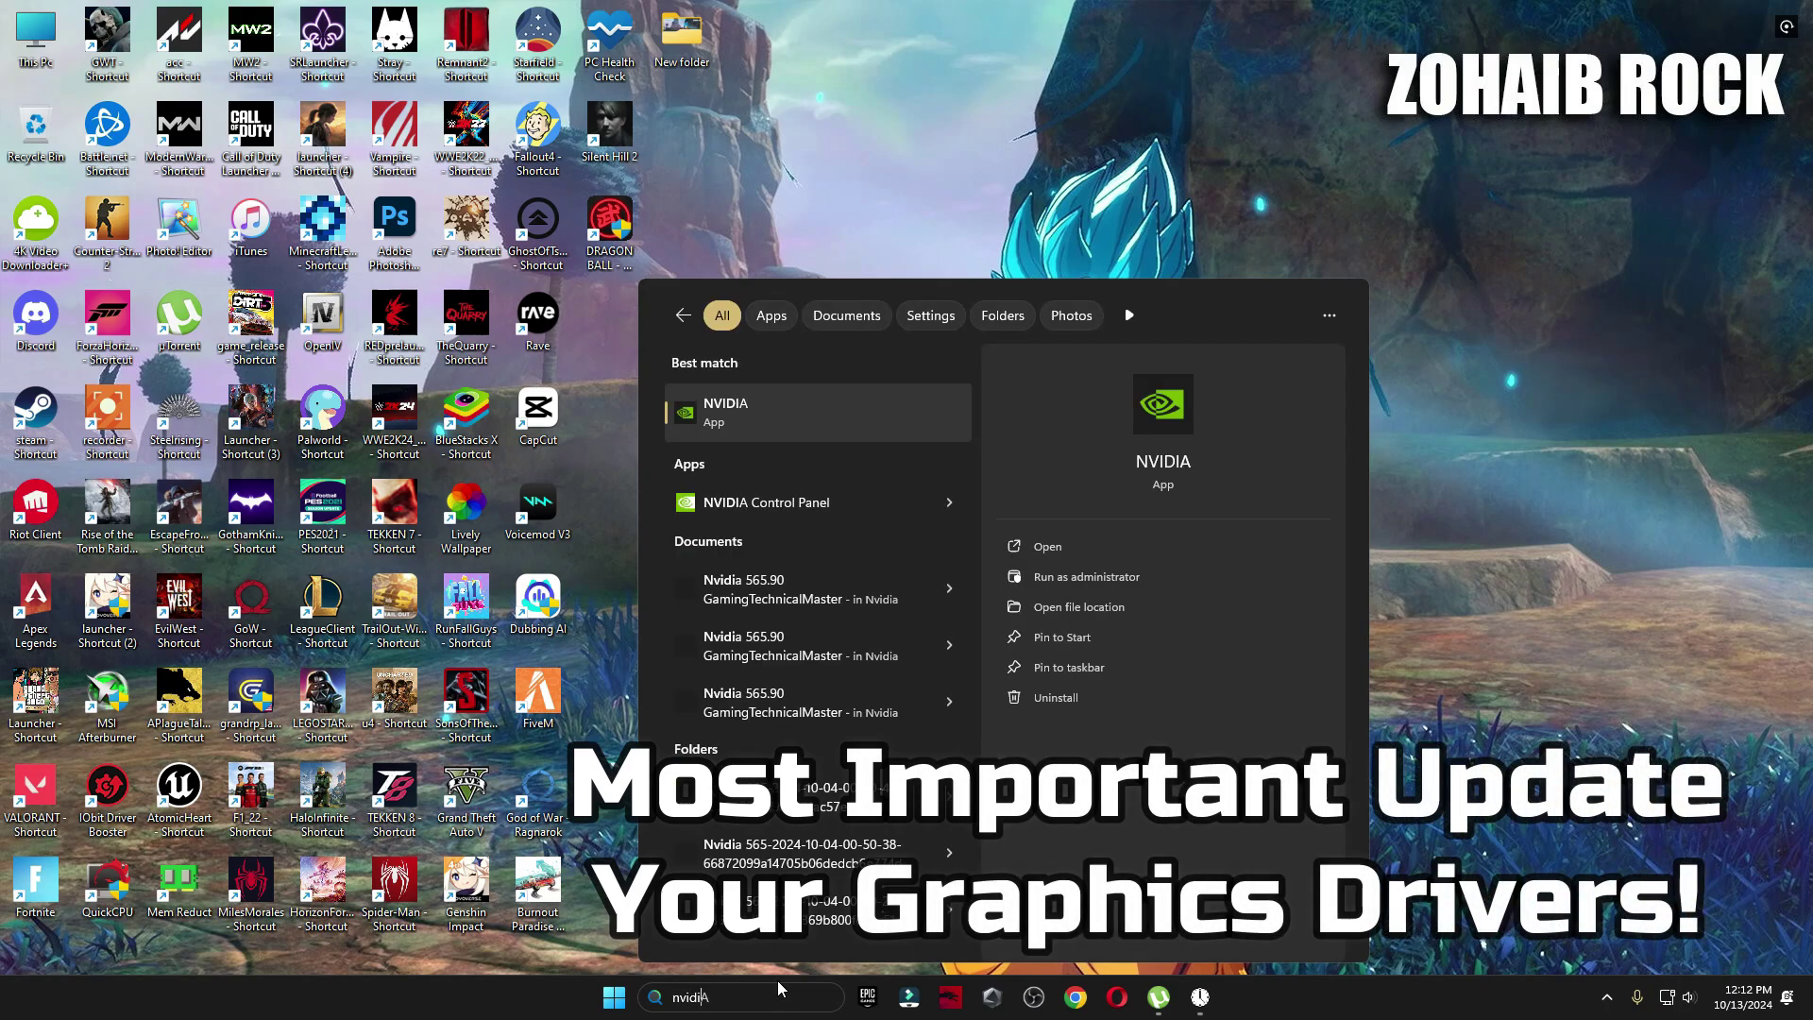
{"action": "left_click", "coordinate": [818, 413]}
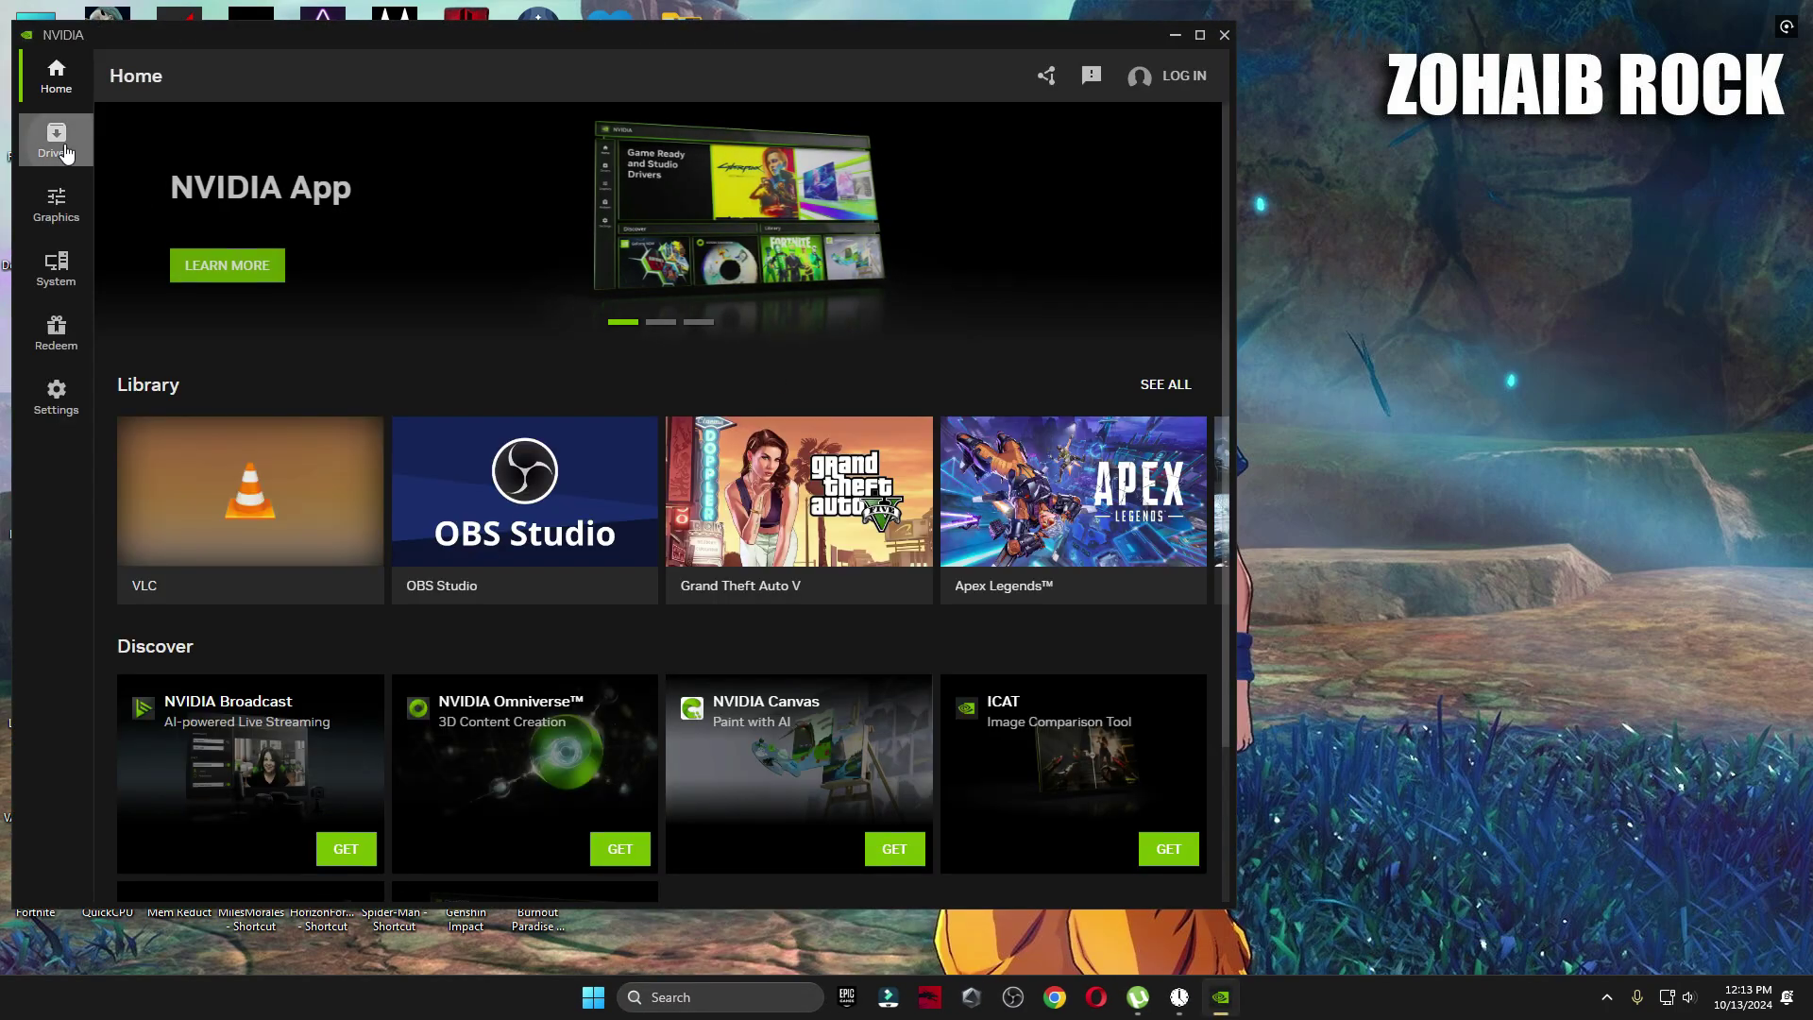
{"action": "left_click", "coordinate": [68, 122]}
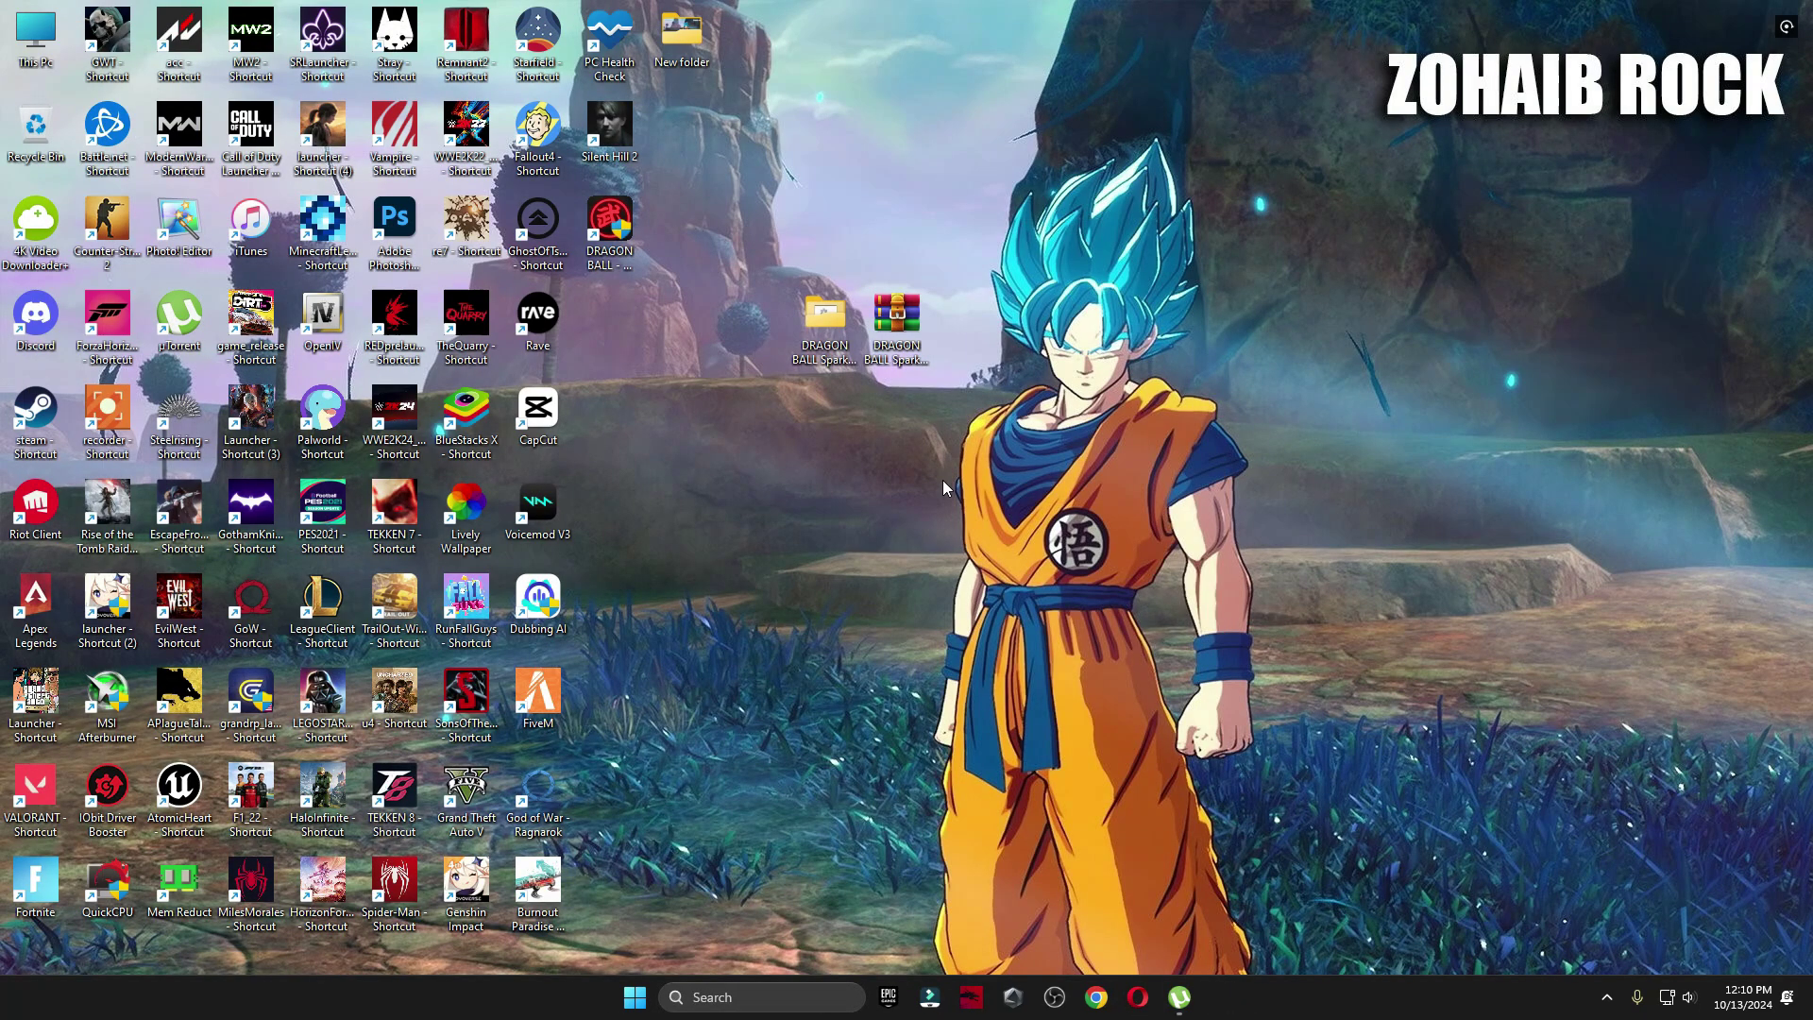
Run Timer Resolution from the 4 Latency folder of the boost pack, set it to Maximum, and leave it running minimized
{"action": "double_click", "coordinate": [823, 326]}
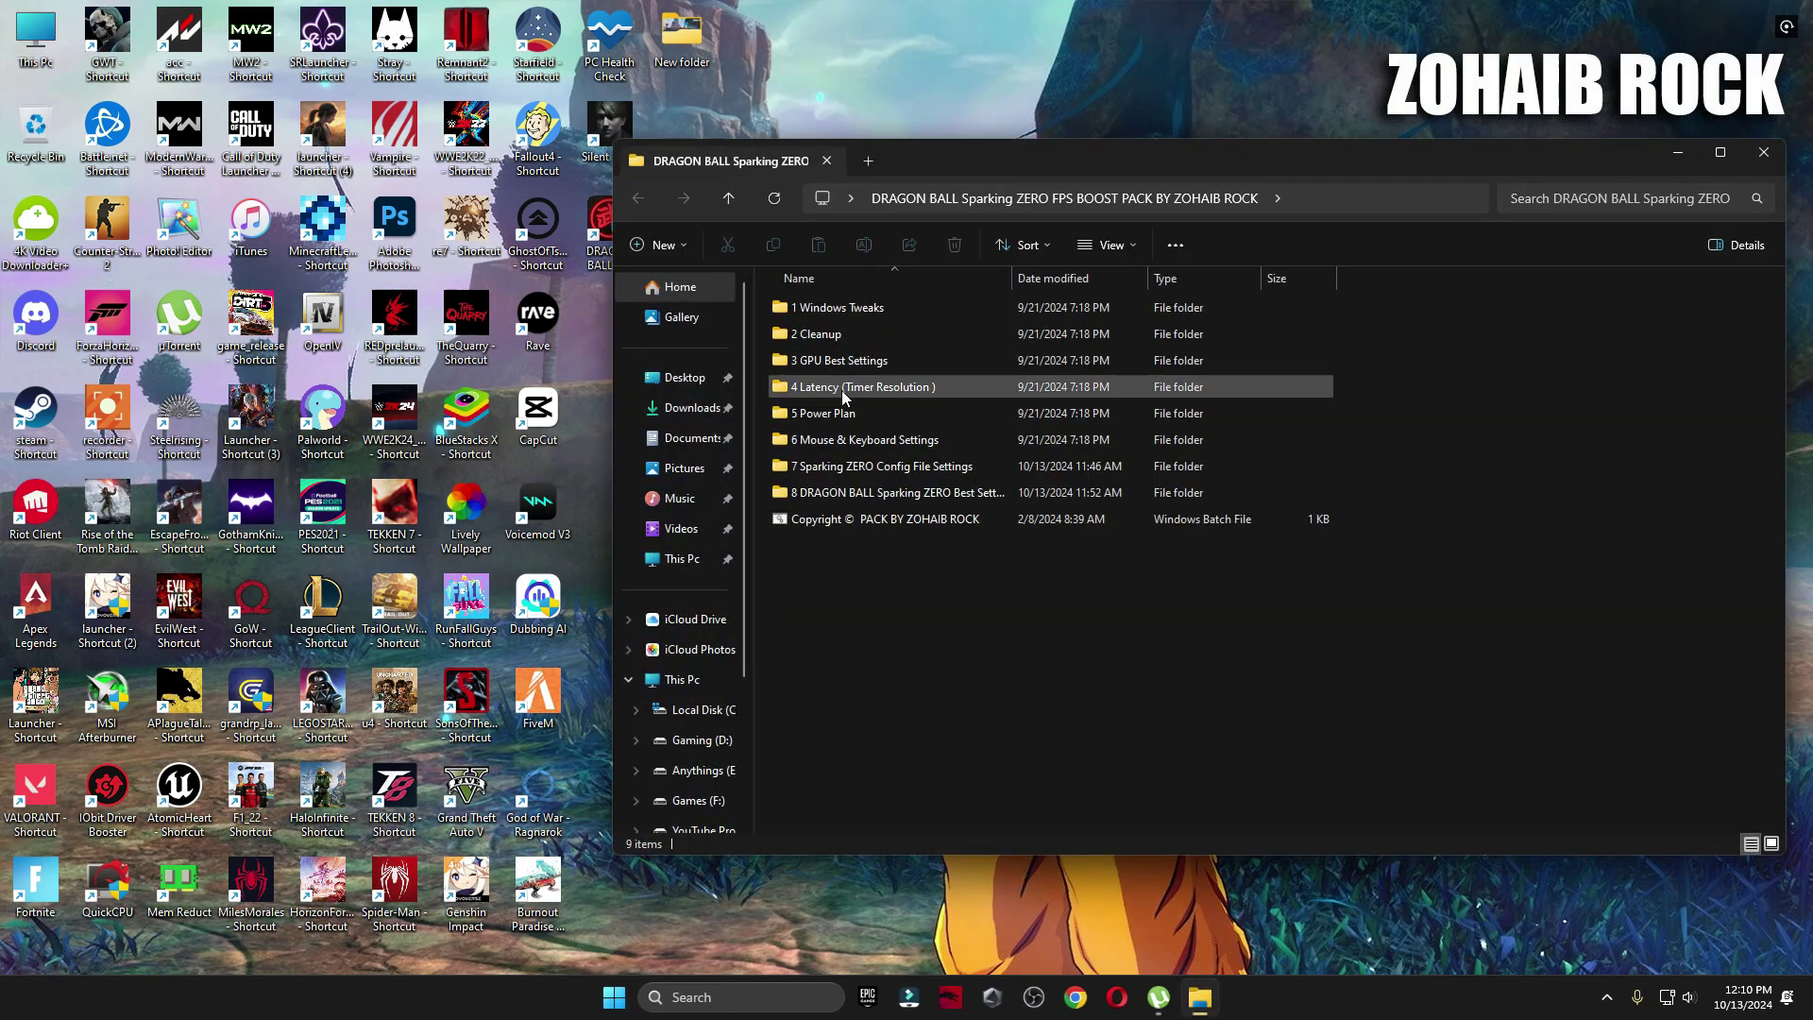
{"action": "double_click", "coordinate": [842, 389]}
{"action": "double_click", "coordinate": [843, 314]}
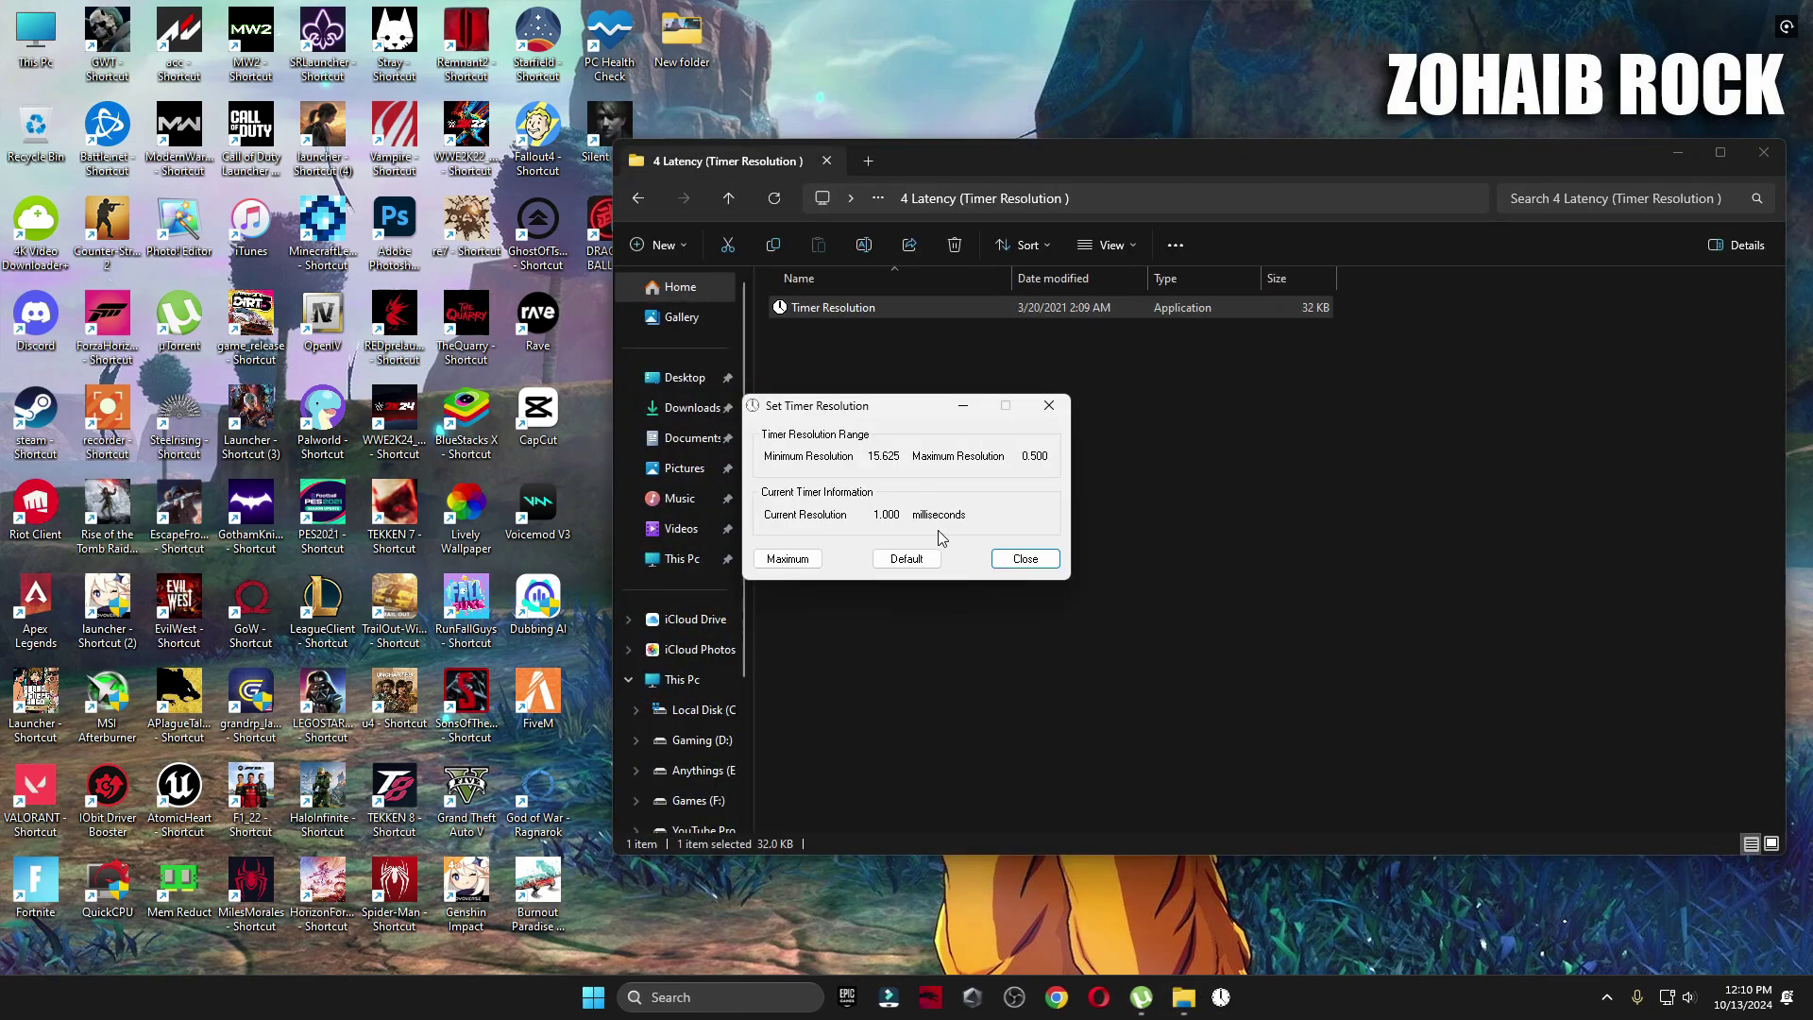
{"action": "left_click_drag", "start_coordinate": [1042, 455], "coordinate": [1135, 425]}
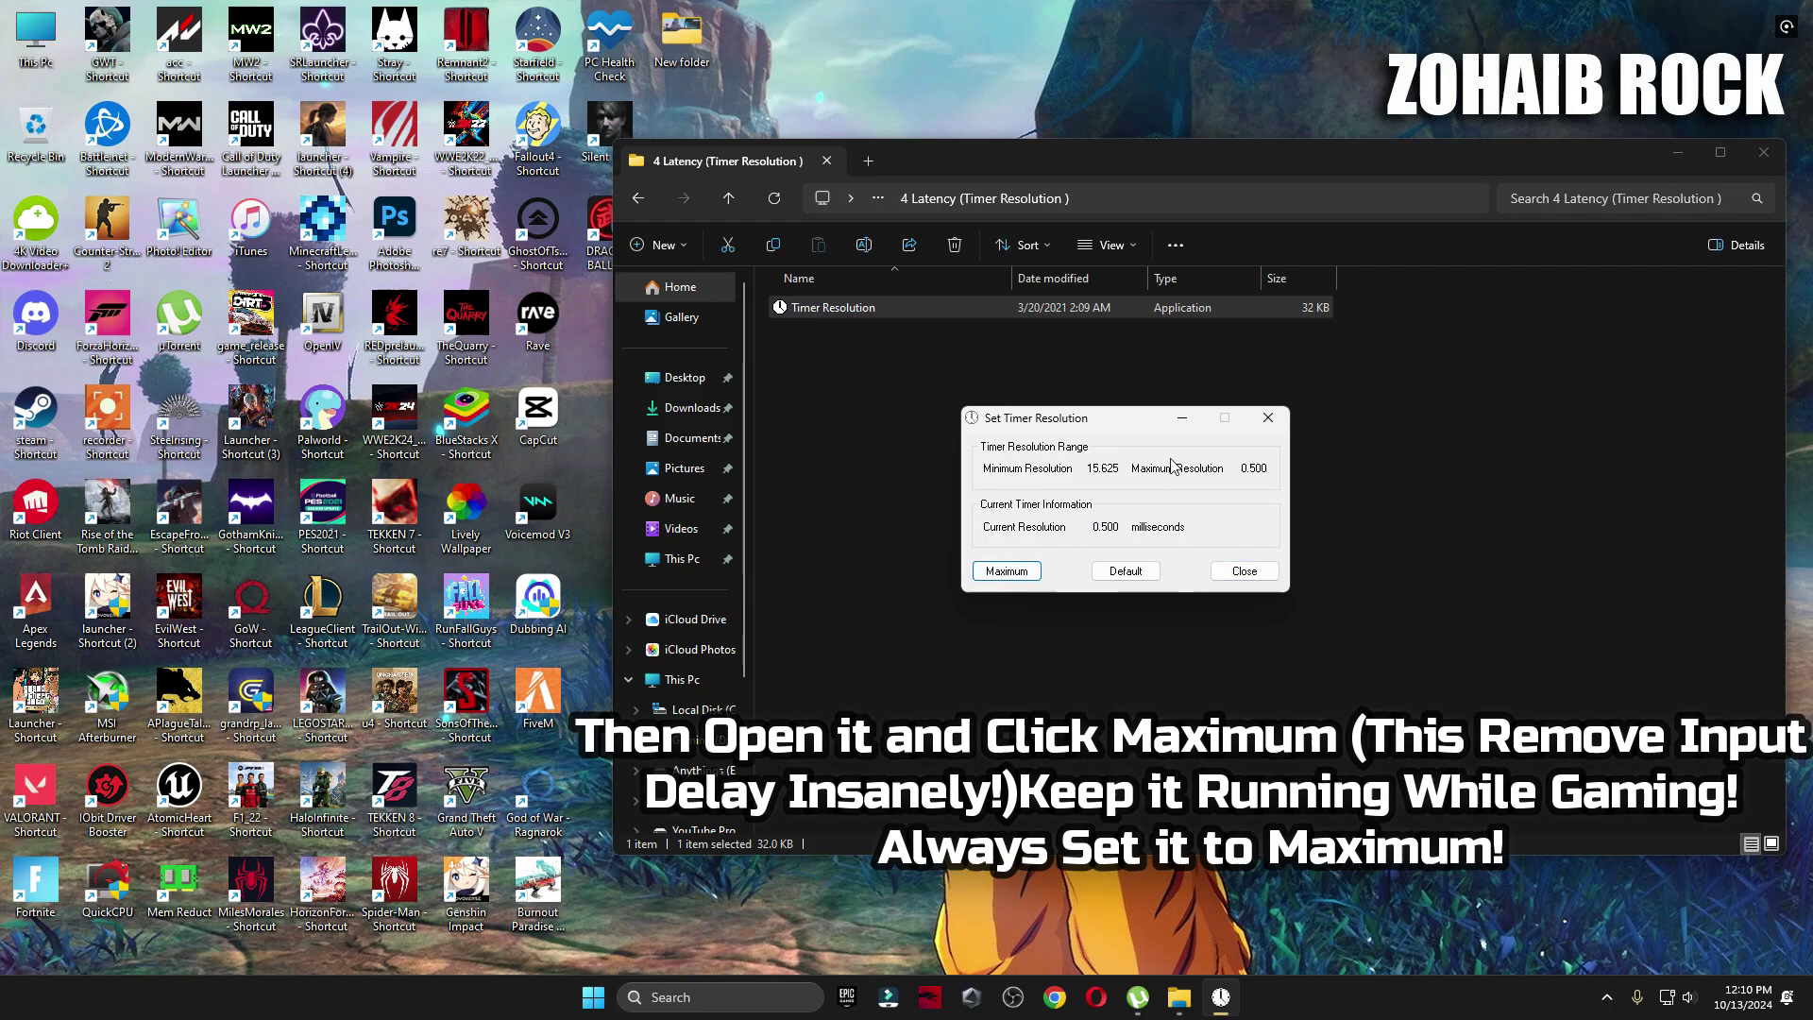
{"action": "left_click", "coordinate": [1183, 418]}
{"action": "key", "text": "alt+Left"}
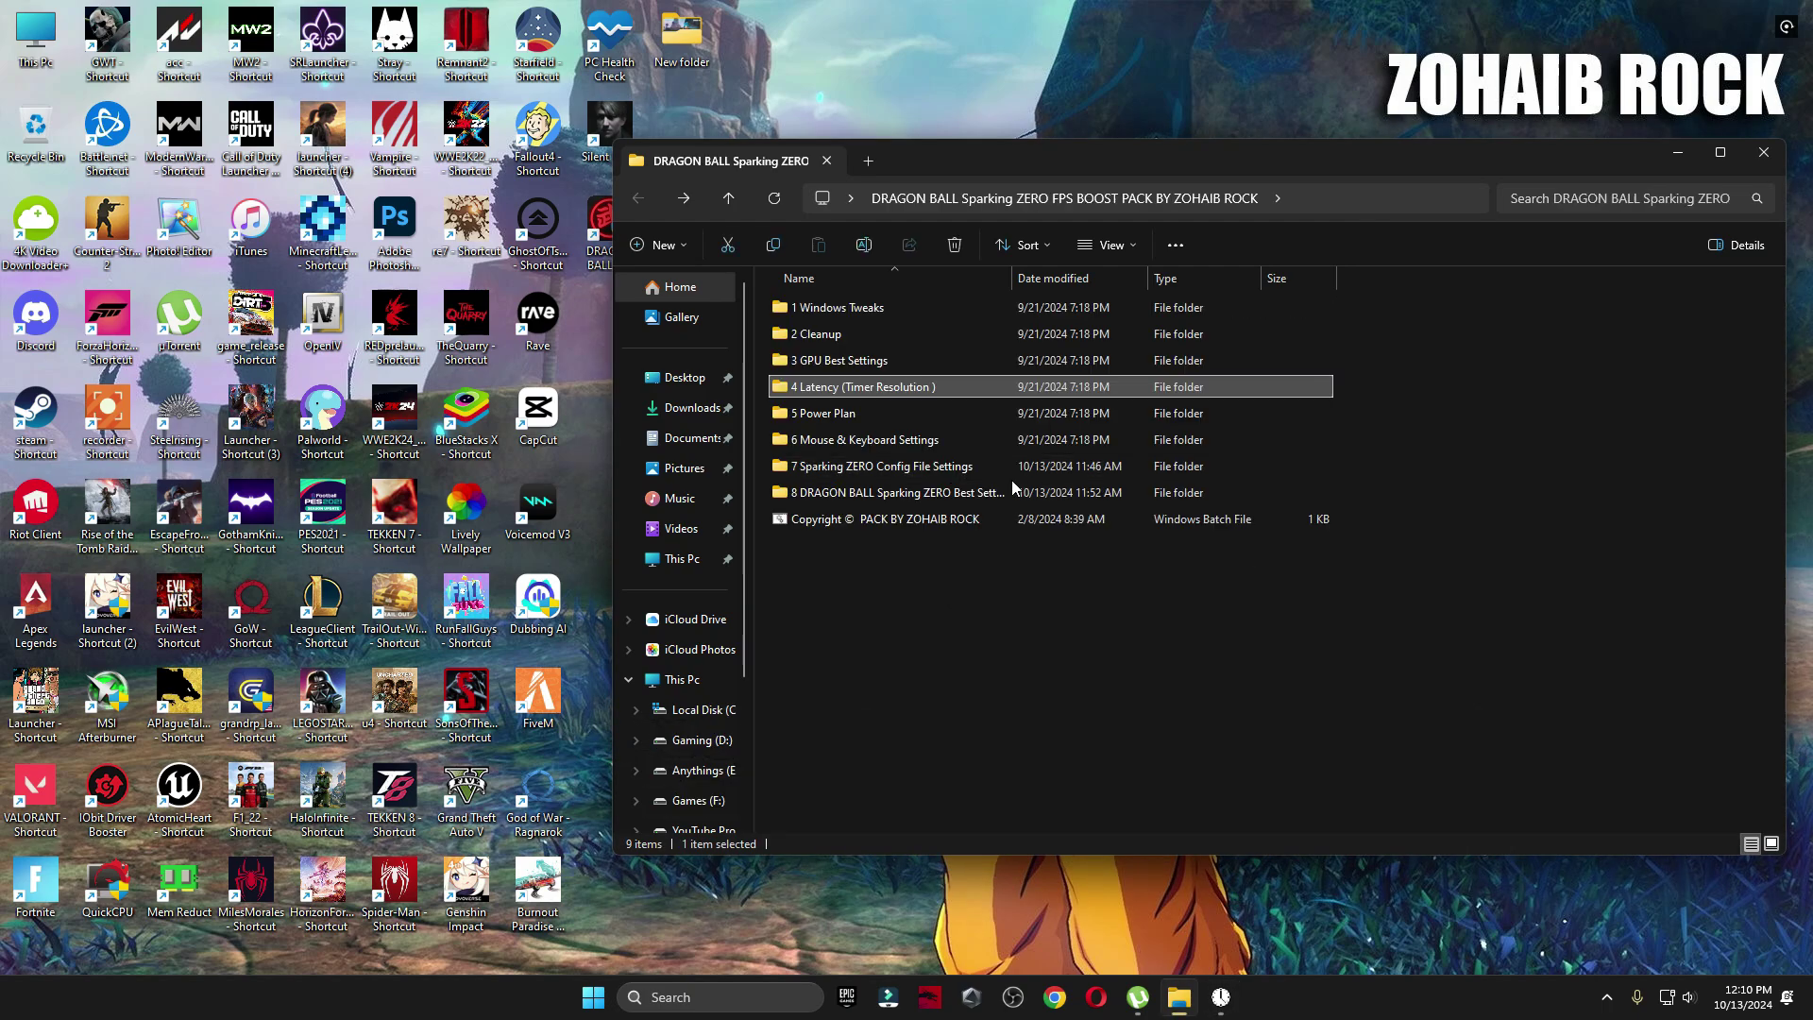
Try to install Quick CPU with QuickCpuSetup from the x64bit folder under 5 Power Plan, and exit the setup wizard
{"action": "double_click", "coordinate": [839, 418]}
{"action": "double_click", "coordinate": [835, 312]}
{"action": "double_click", "coordinate": [835, 336]}
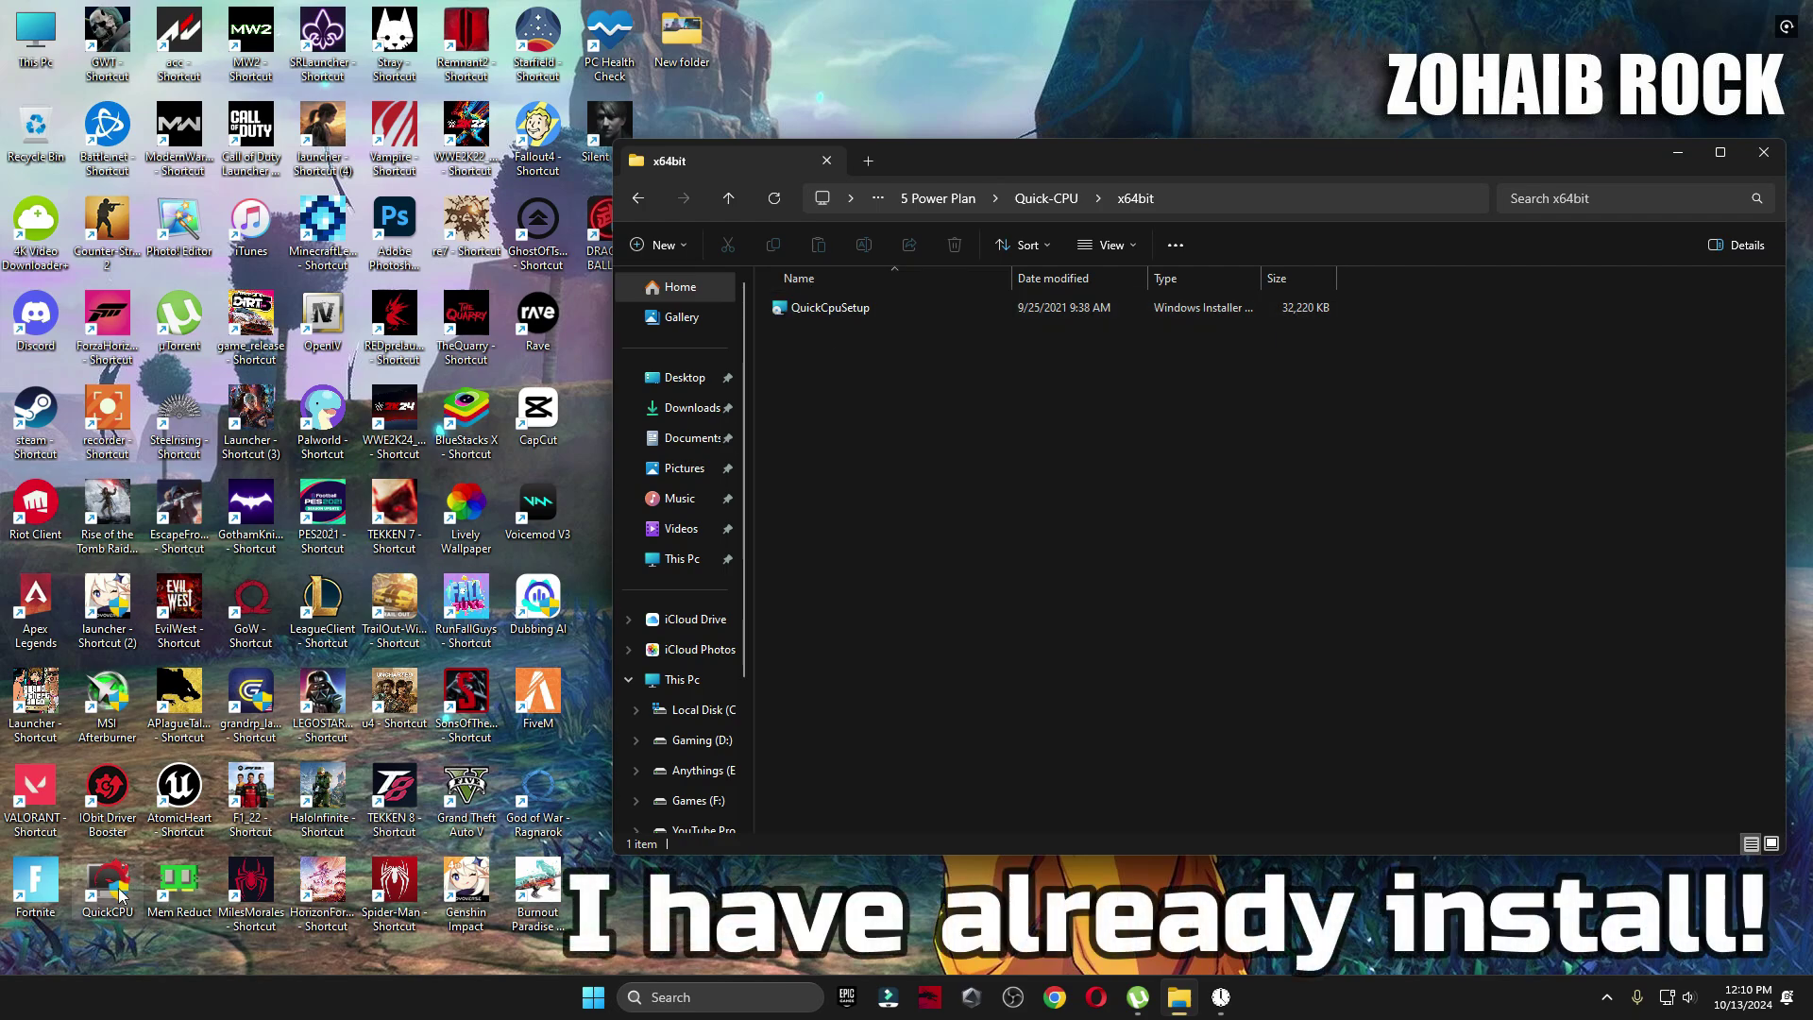
{"action": "double_click", "coordinate": [855, 308]}
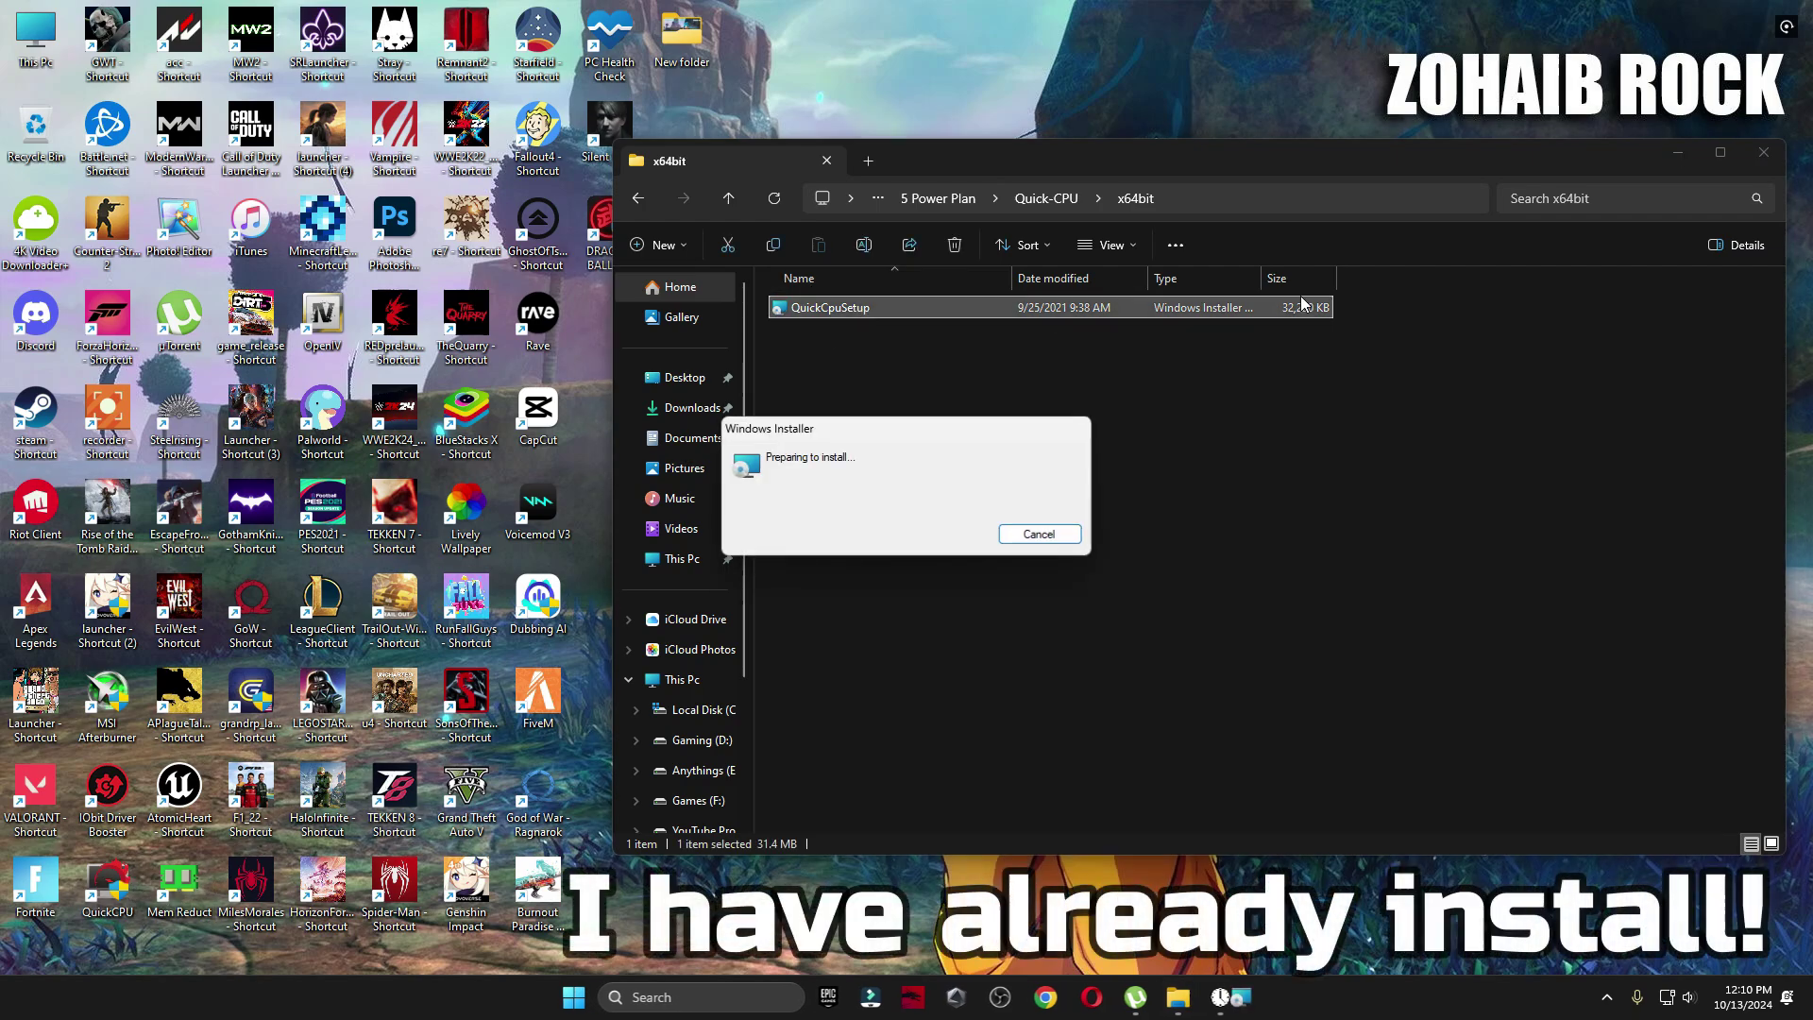
{"action": "left_click", "coordinate": [1764, 162]}
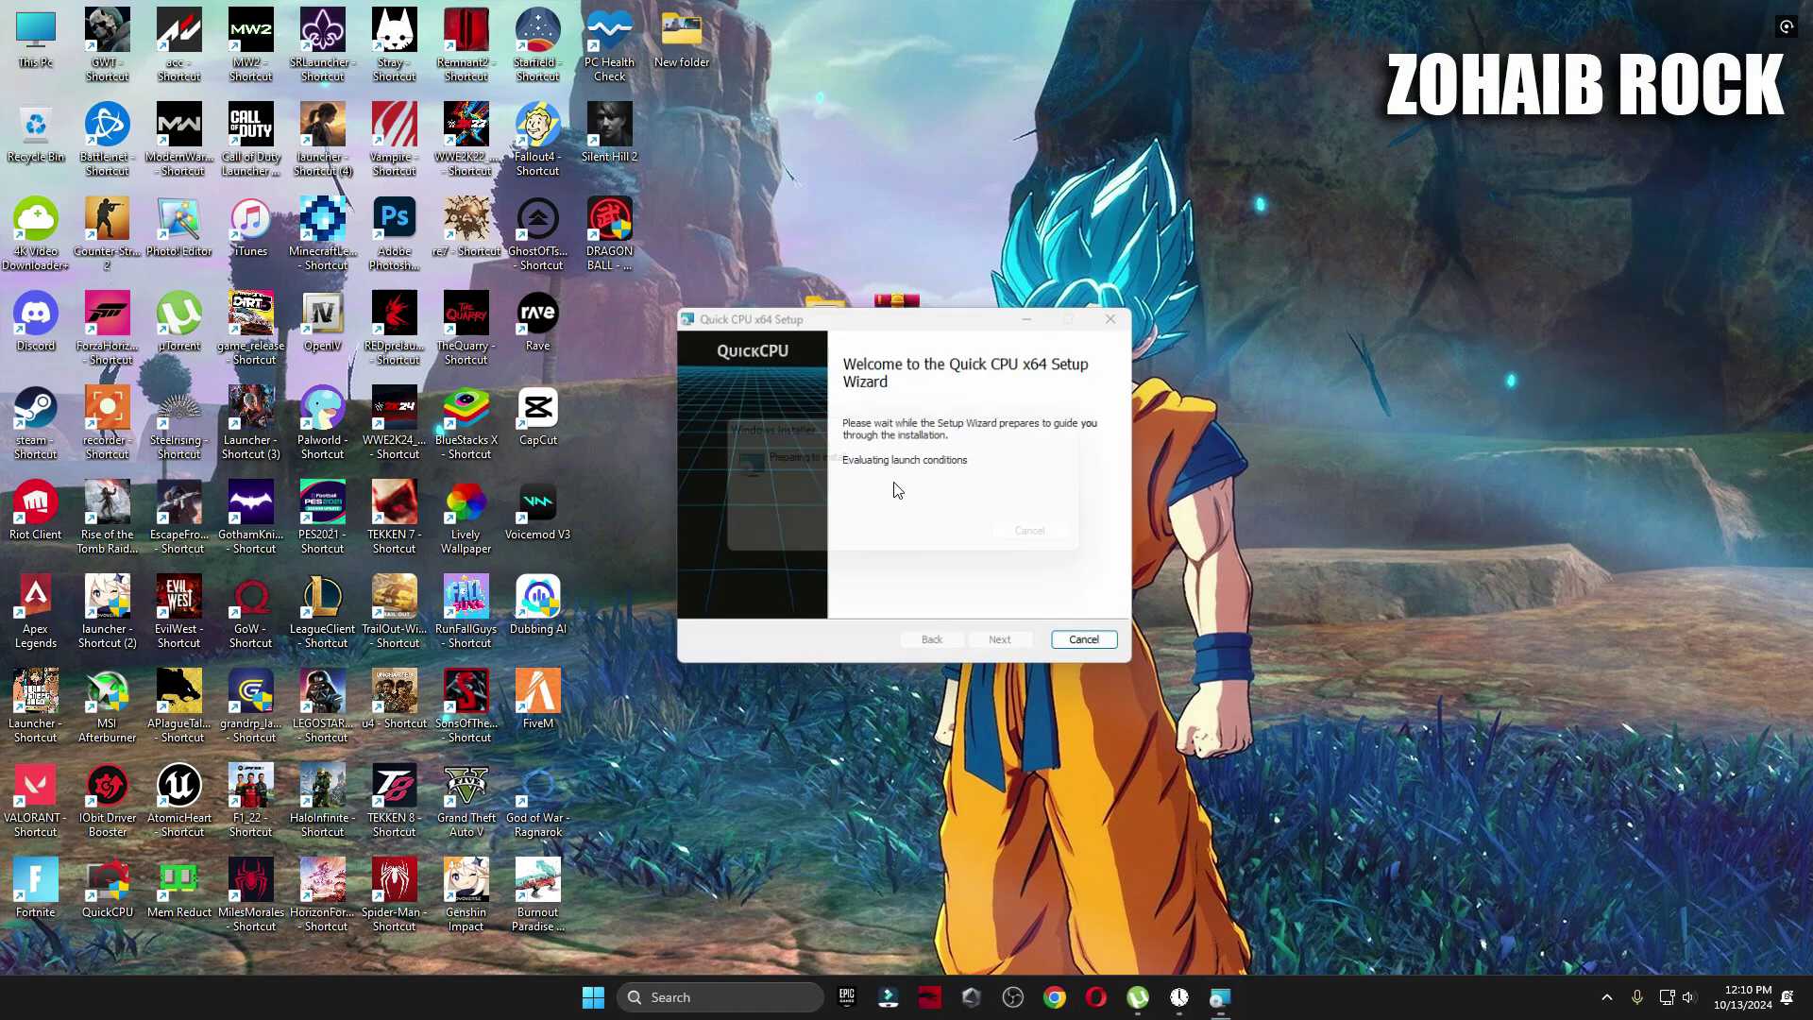
{"action": "left_click", "coordinate": [902, 540]}
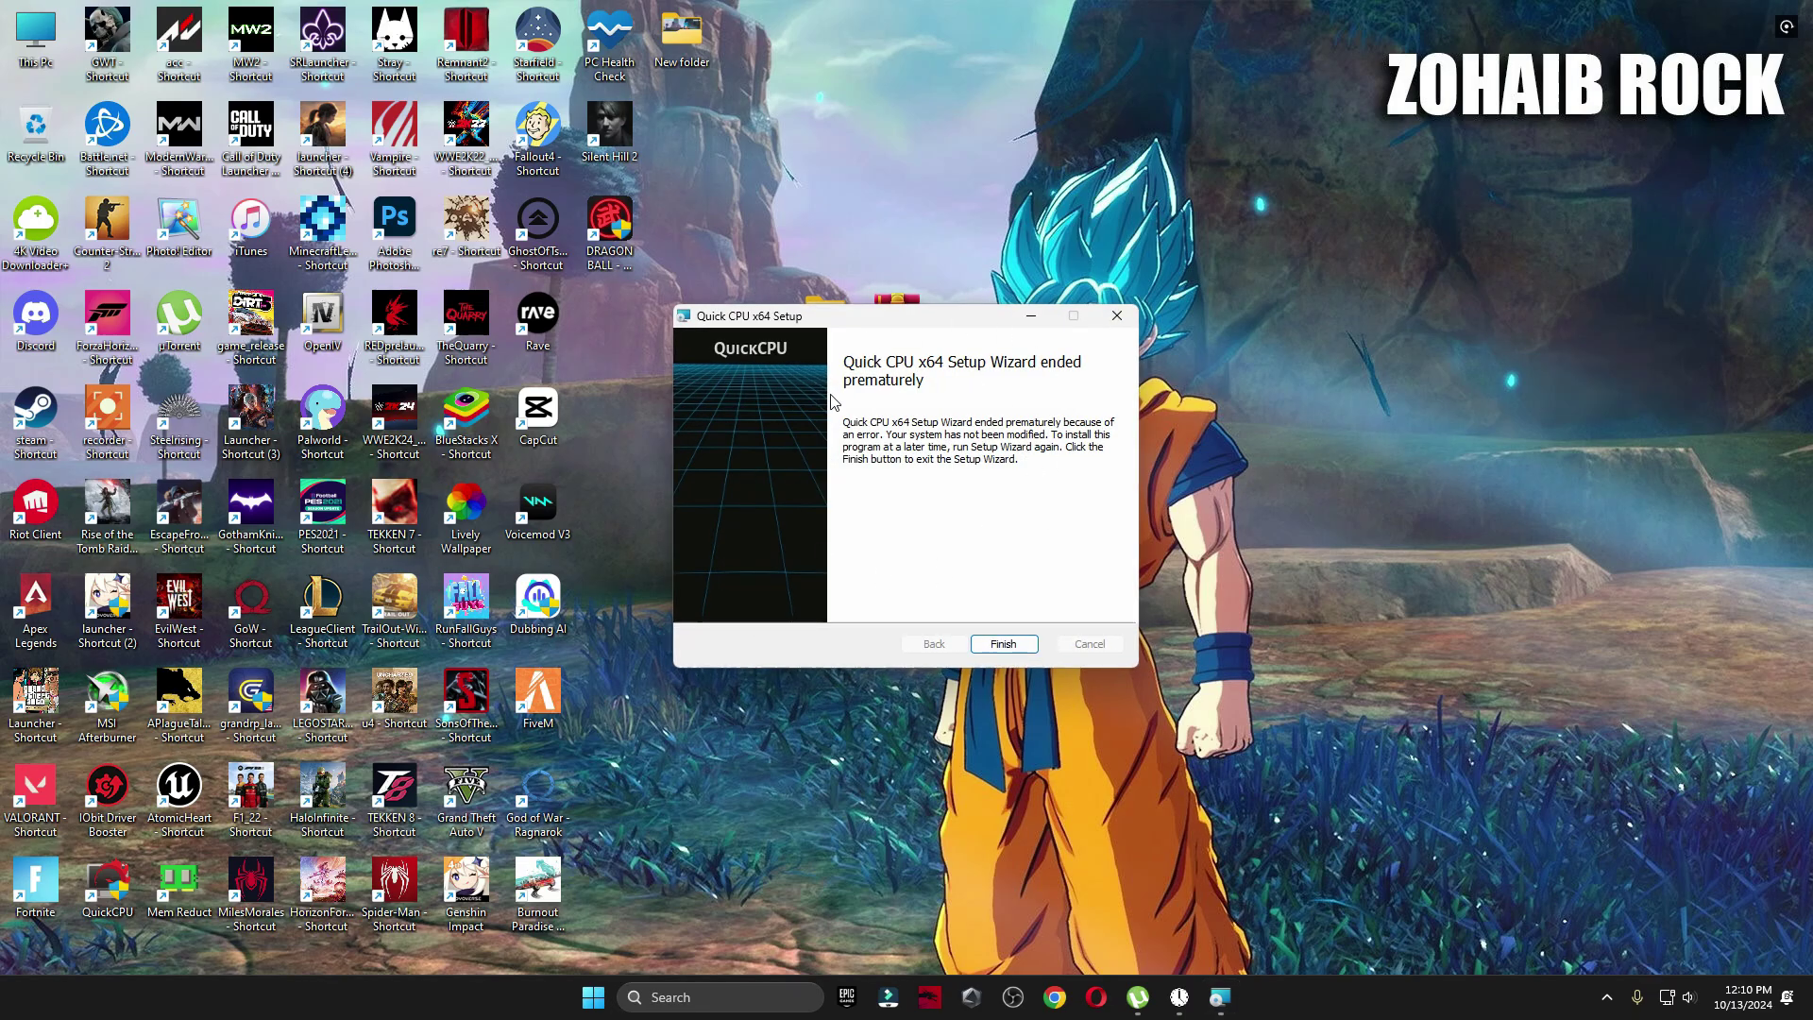
{"action": "left_click", "coordinate": [1003, 643]}
Launch the installed QuickCPU with administrator permission and select the High performance power plan
{"action": "double_click", "coordinate": [107, 883]}
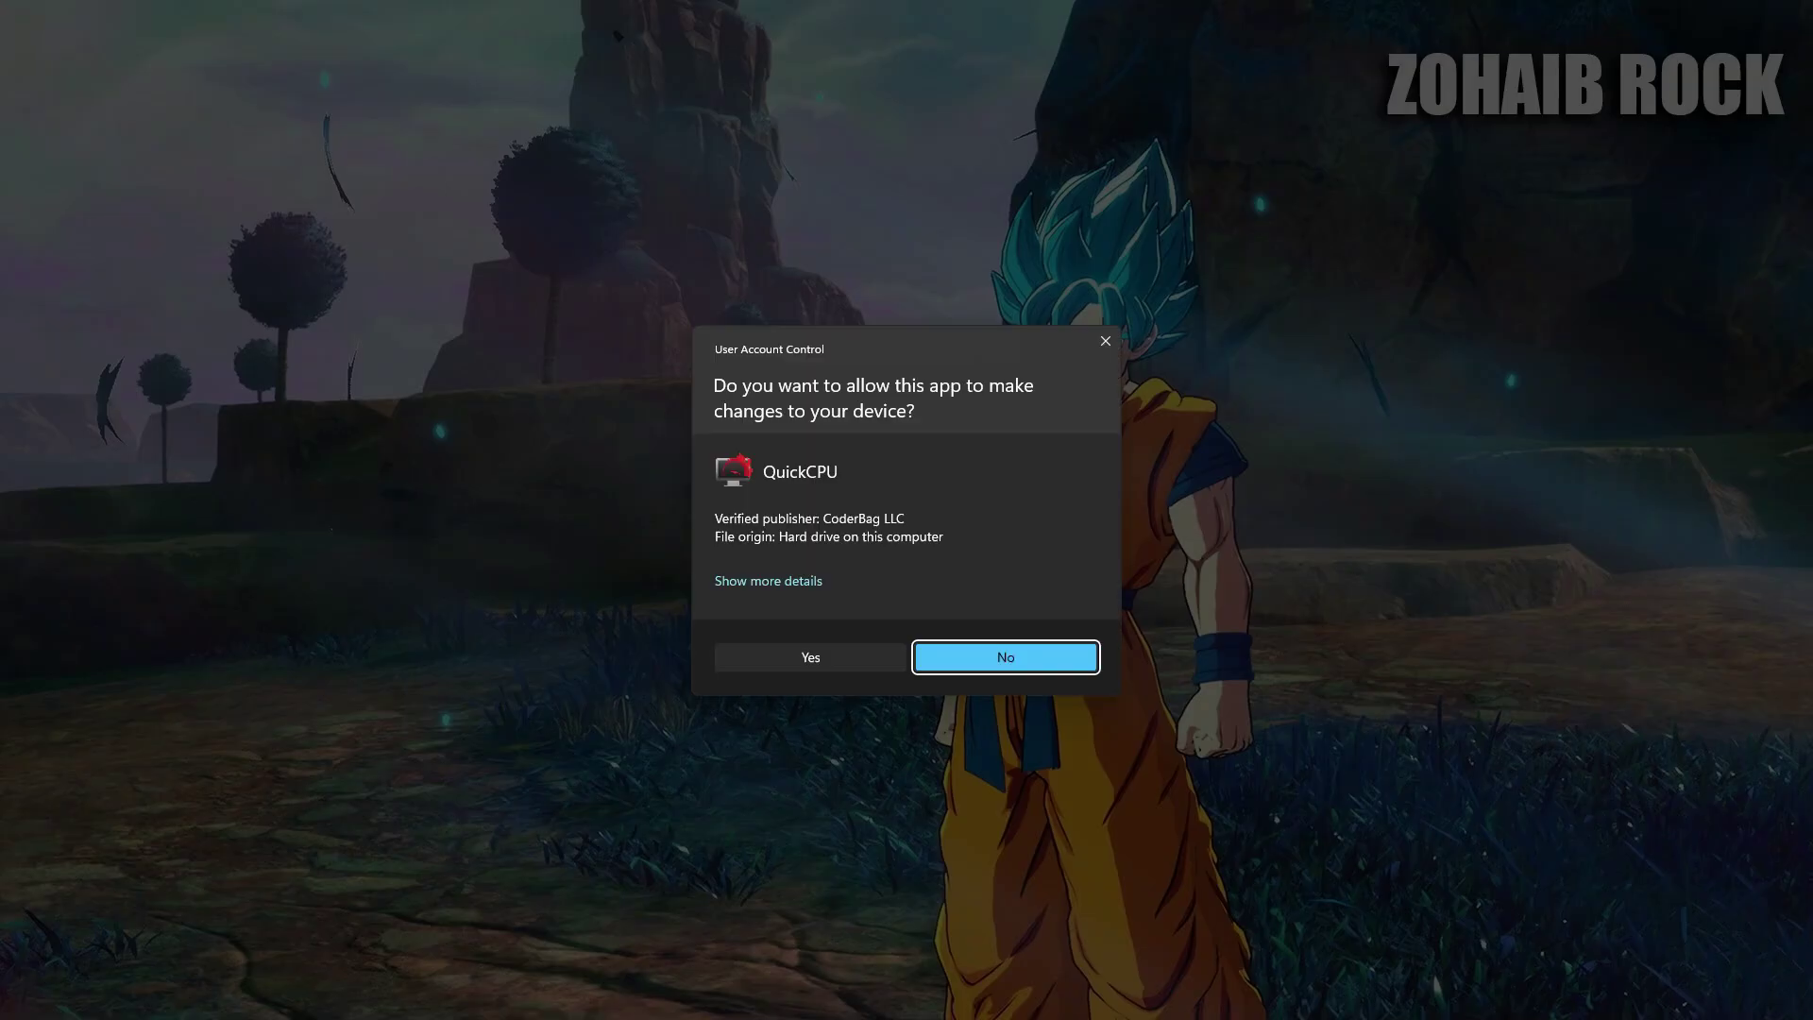
{"action": "left_click", "coordinate": [955, 652]}
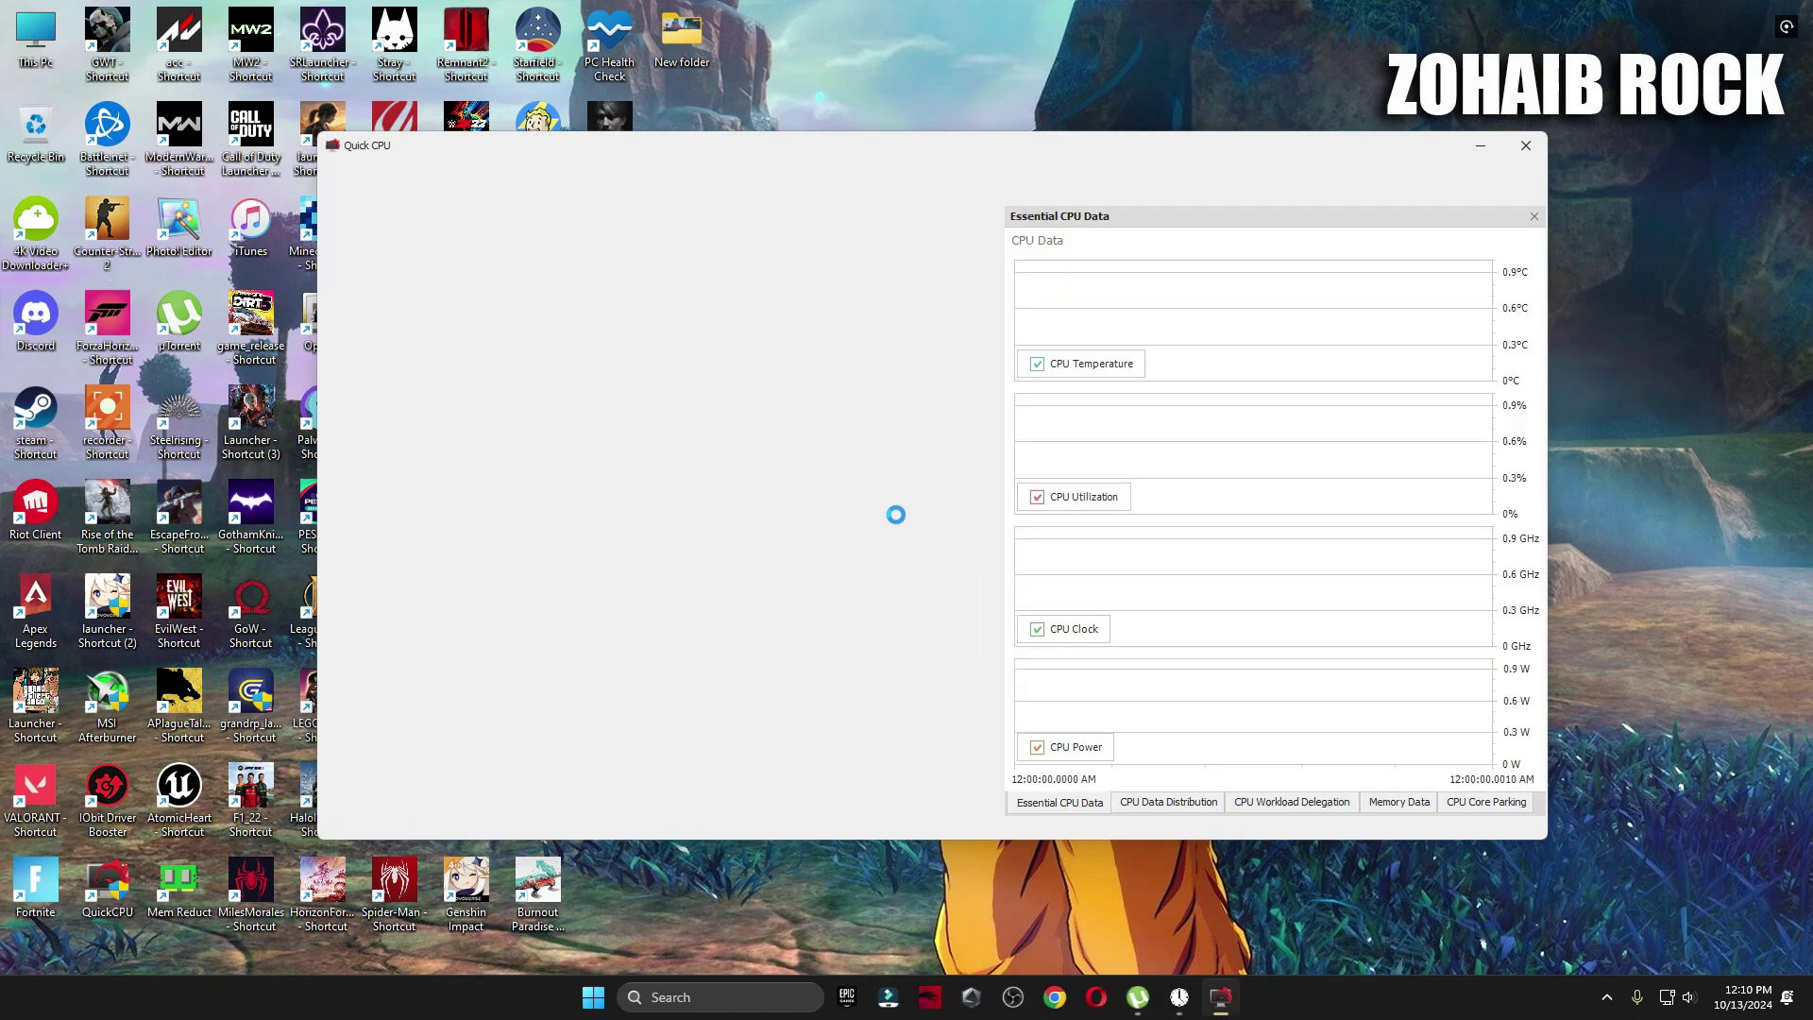
{"action": "left_click", "coordinate": [570, 366]}
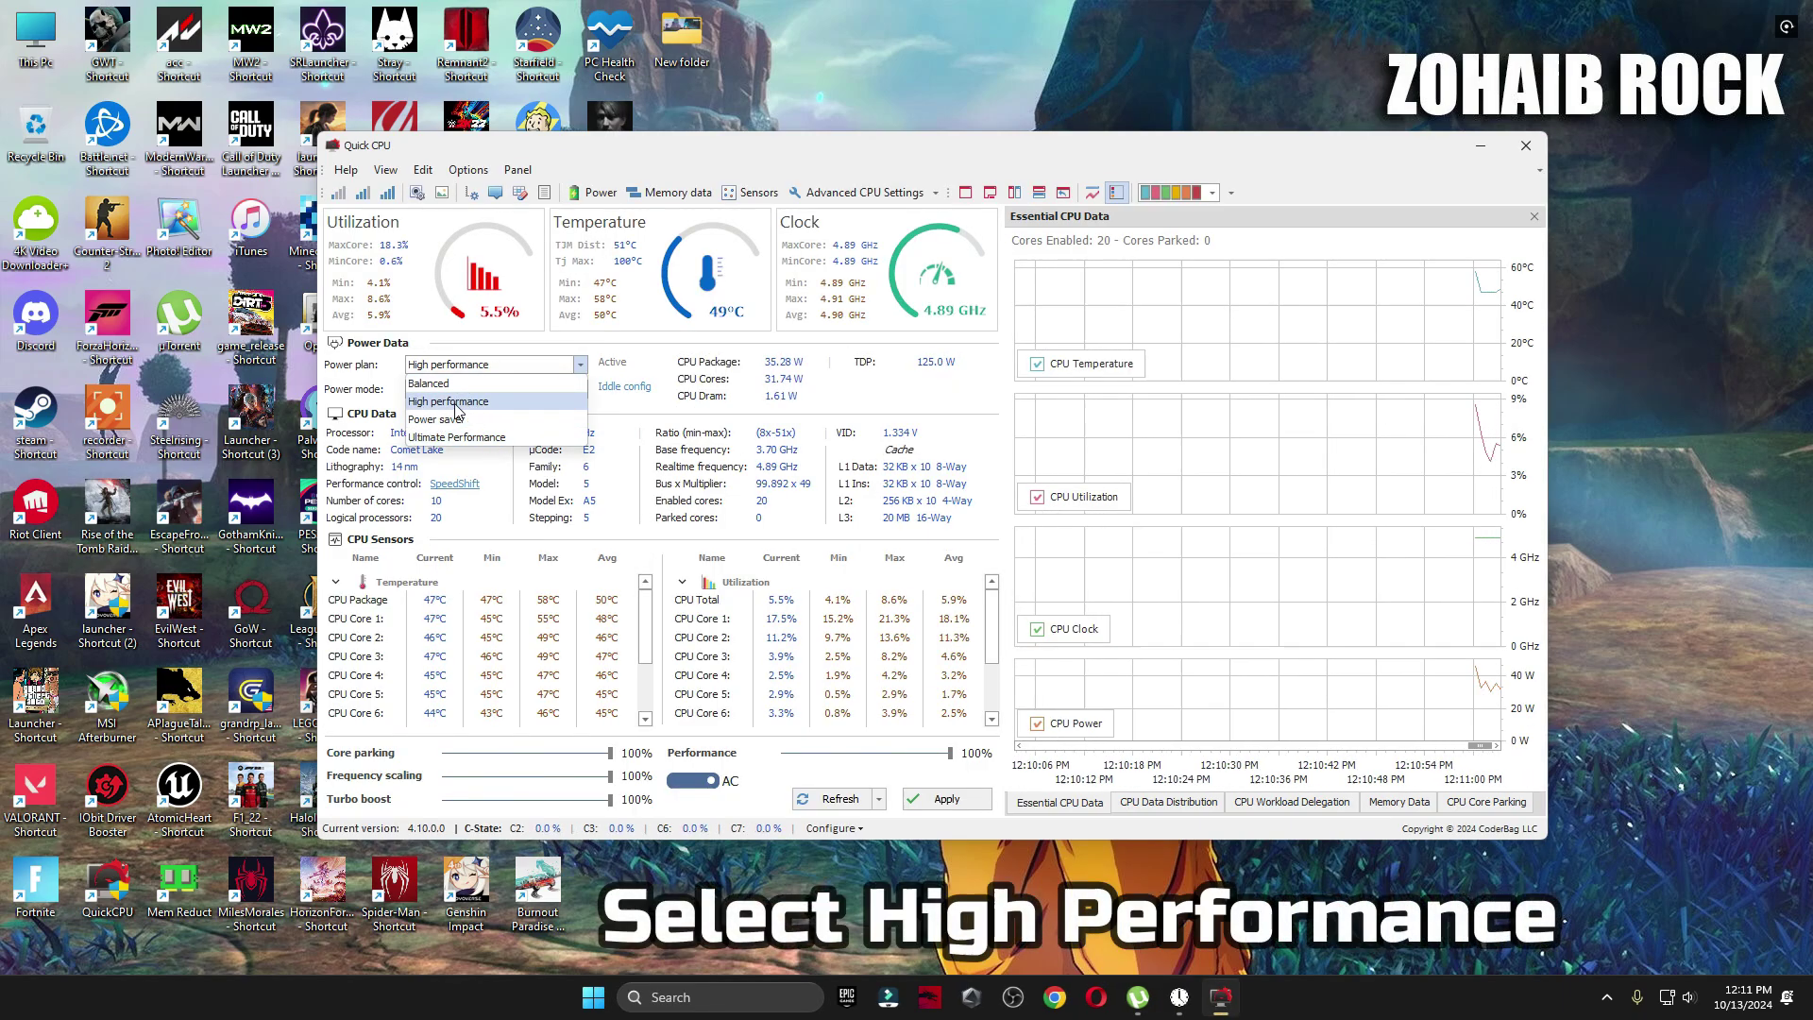
{"action": "left_click", "coordinate": [500, 413]}
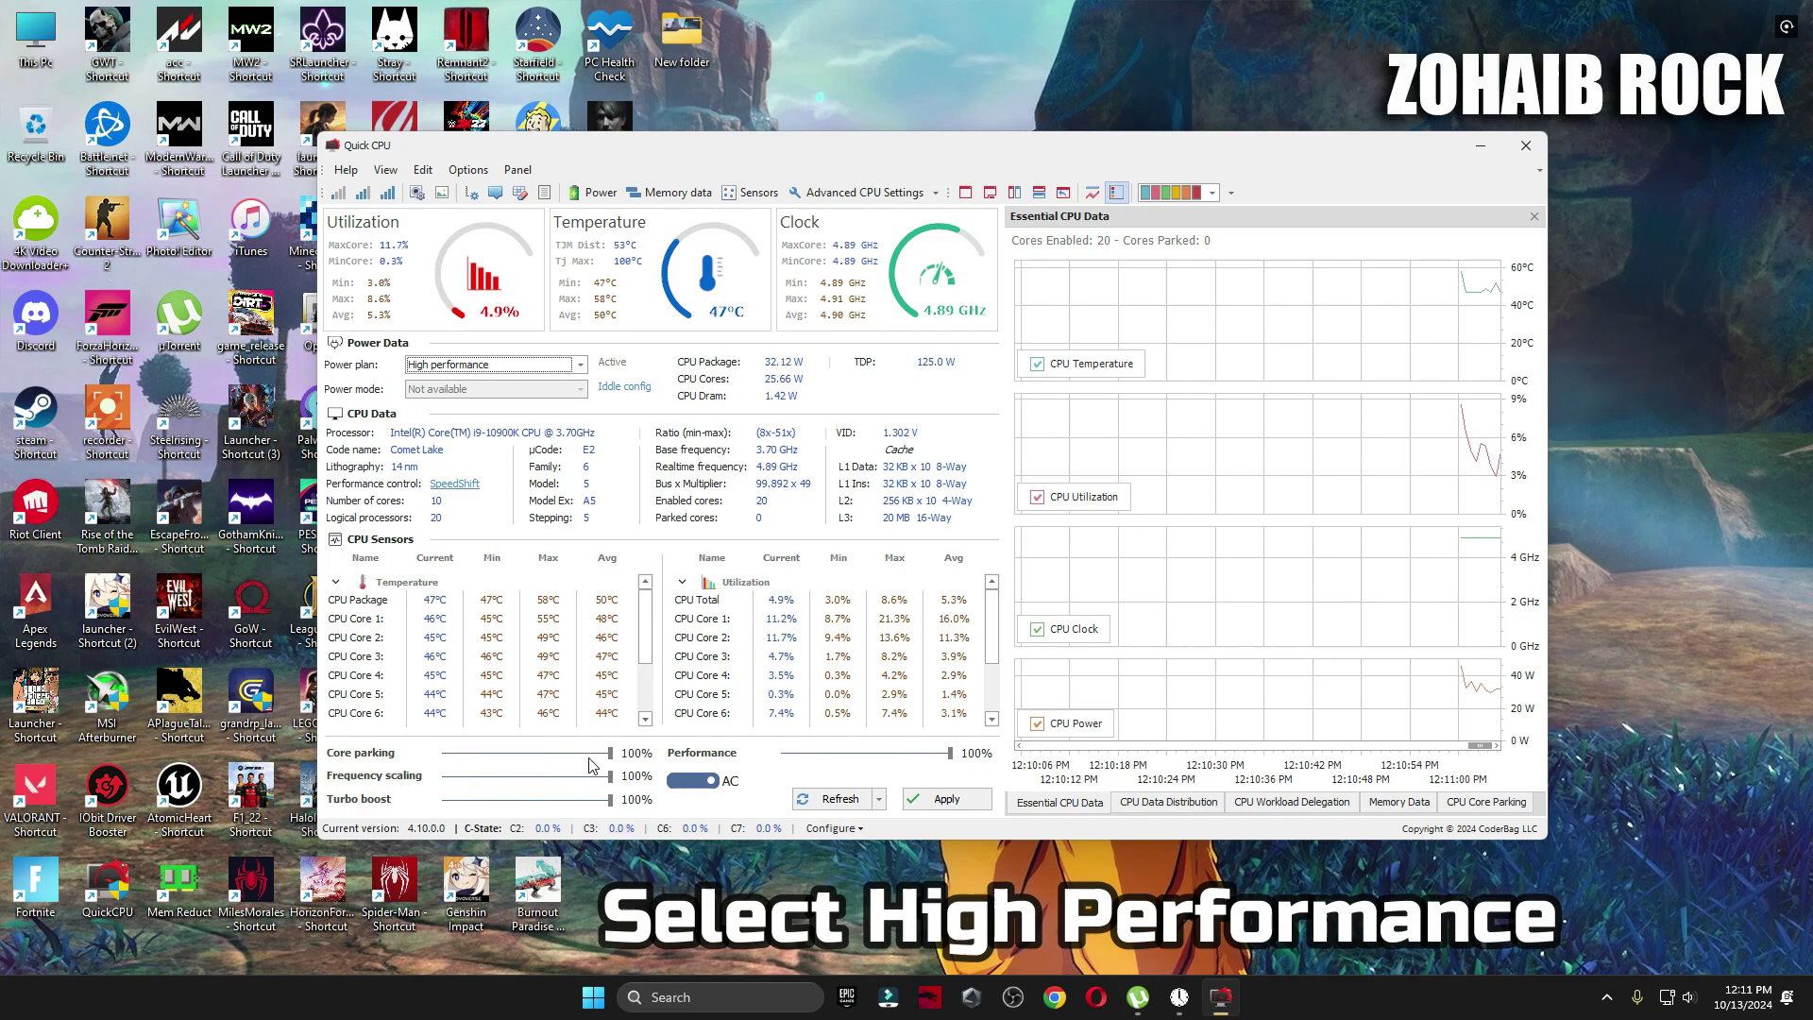
Set core parking, frequency scaling, turbo boost and performance to 100%, apply the settings and close Quick CPU
{"action": "left_click_drag", "start_coordinate": [610, 753], "coordinate": [586, 756]}
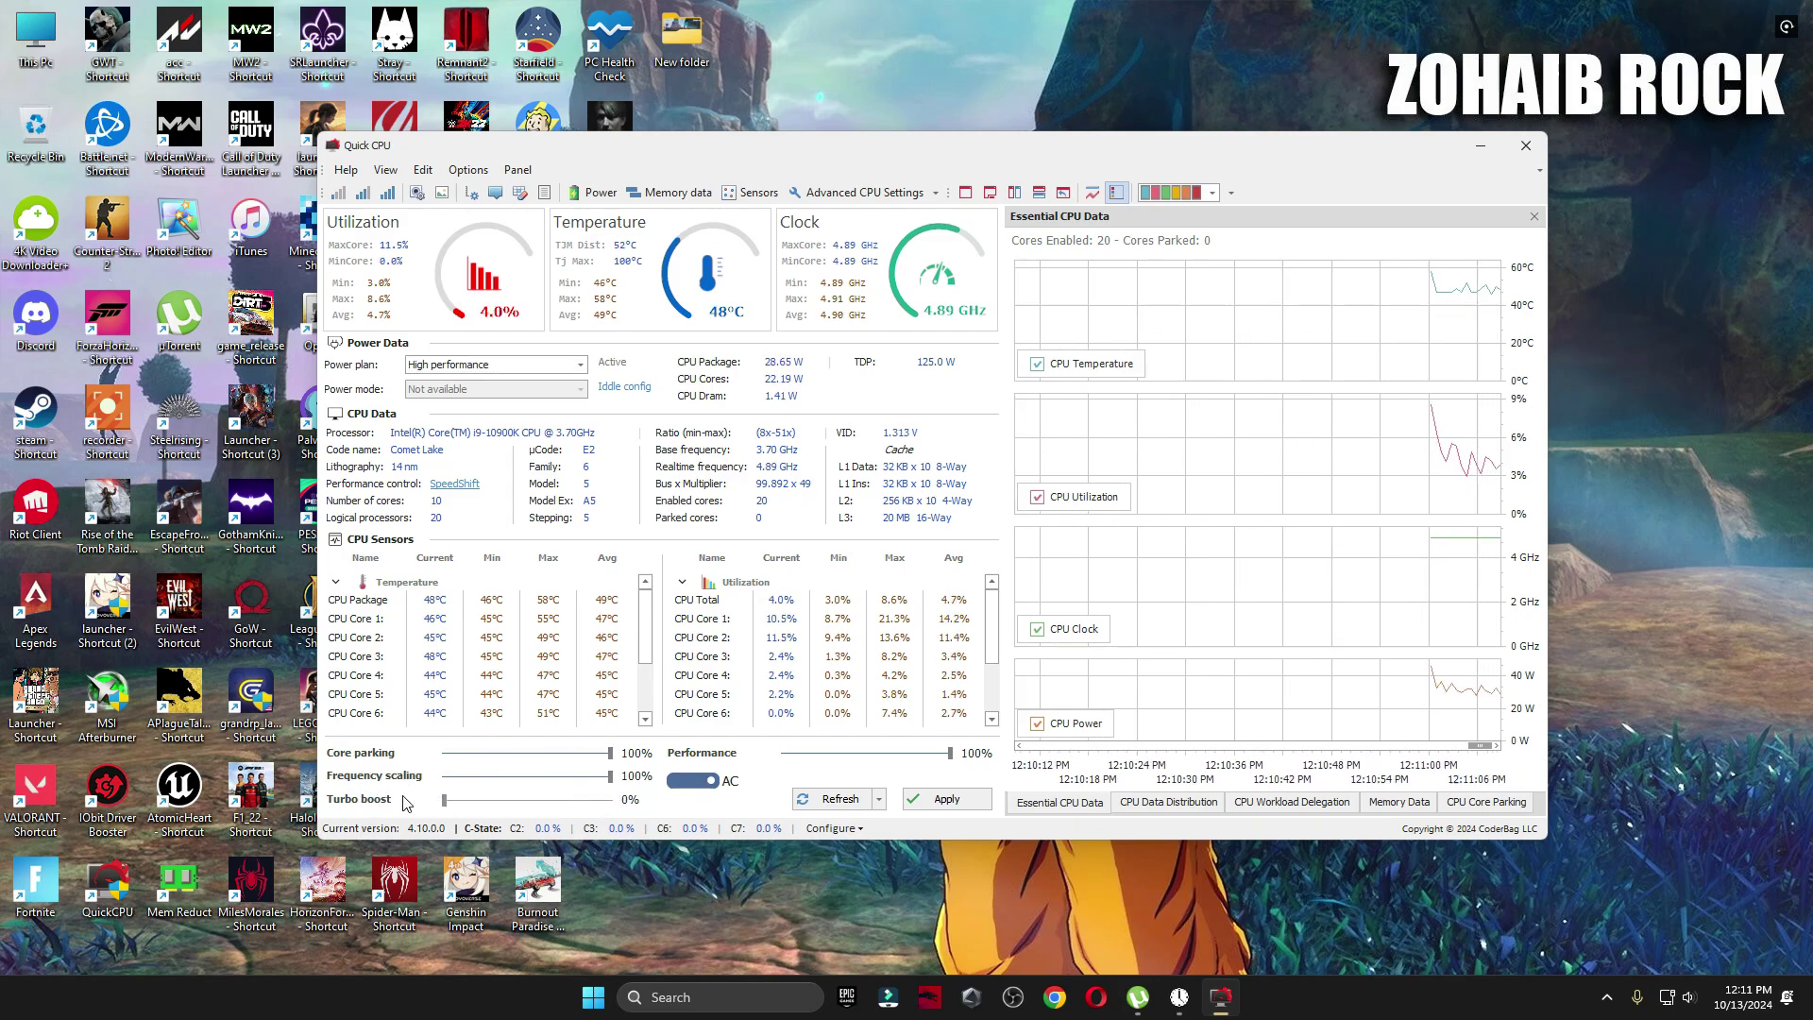
{"action": "mouse_move", "coordinate": [948, 754]}
{"action": "left_mouse_down"}
{"action": "mouse_move", "coordinate": [778, 753]}
{"action": "mouse_move", "coordinate": [950, 753]}
{"action": "left_mouse_up"}
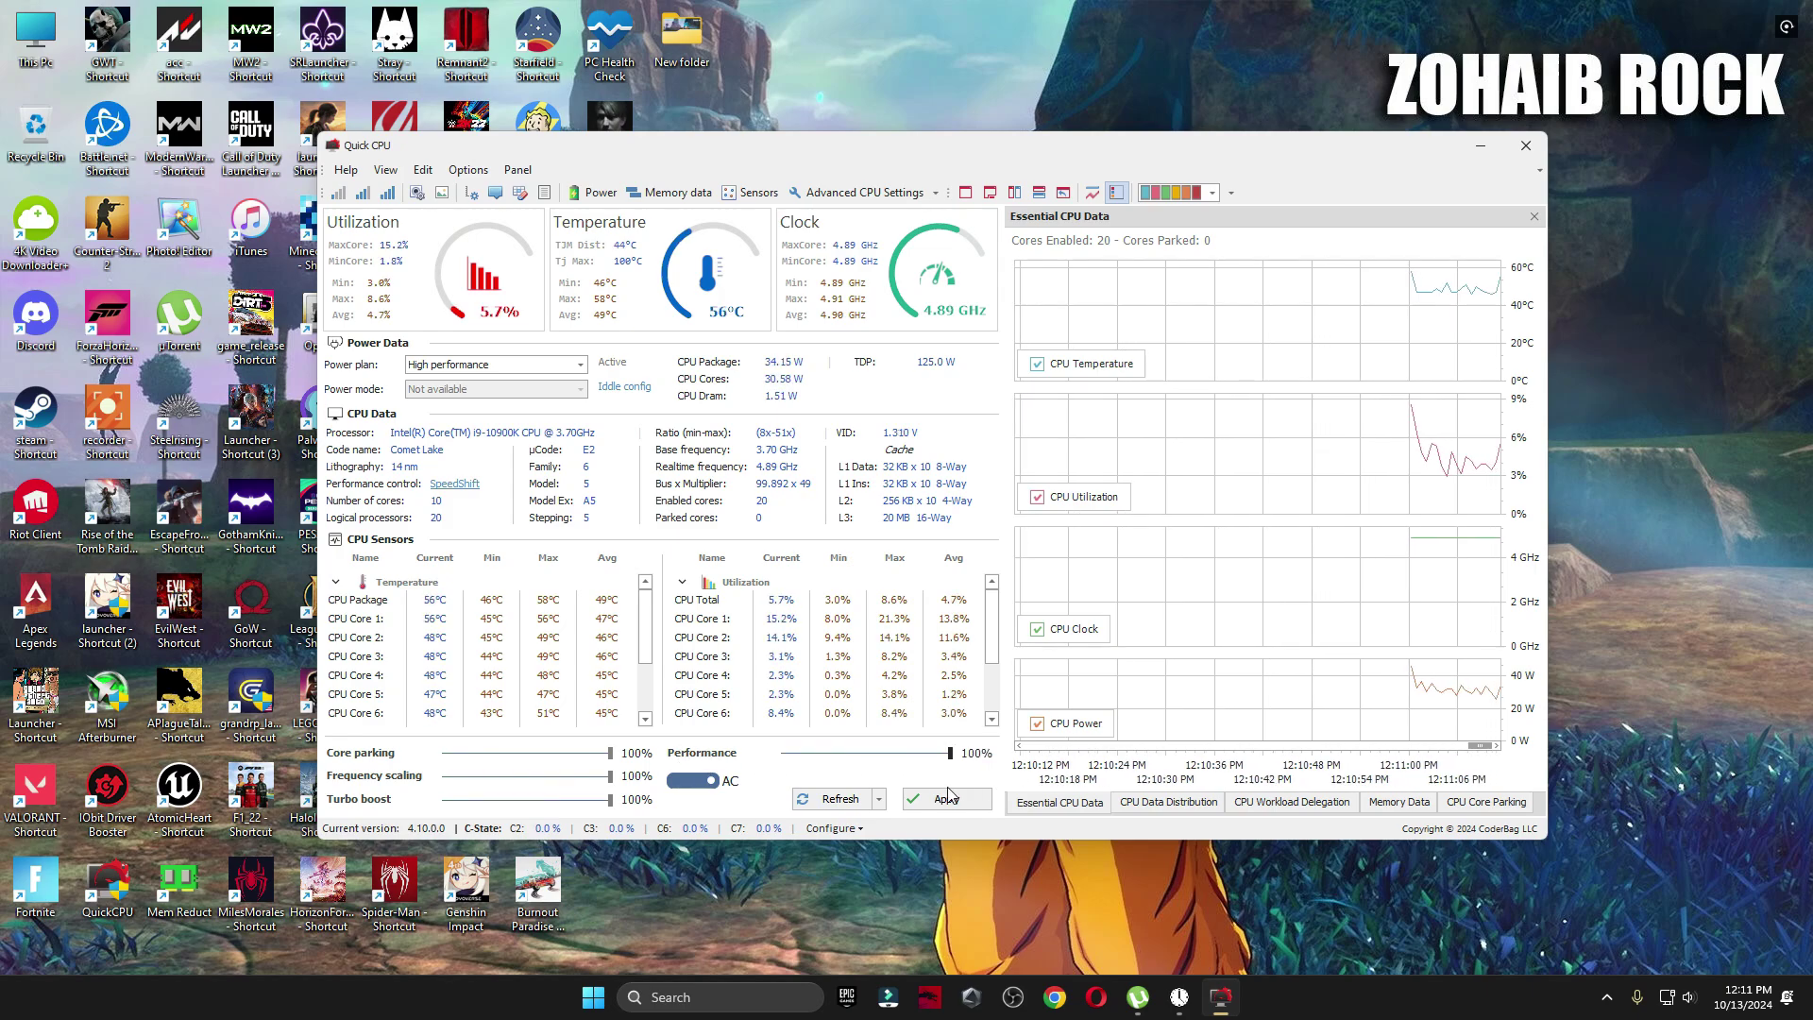
{"action": "left_click", "coordinate": [949, 799]}
{"action": "left_click", "coordinate": [1043, 544]}
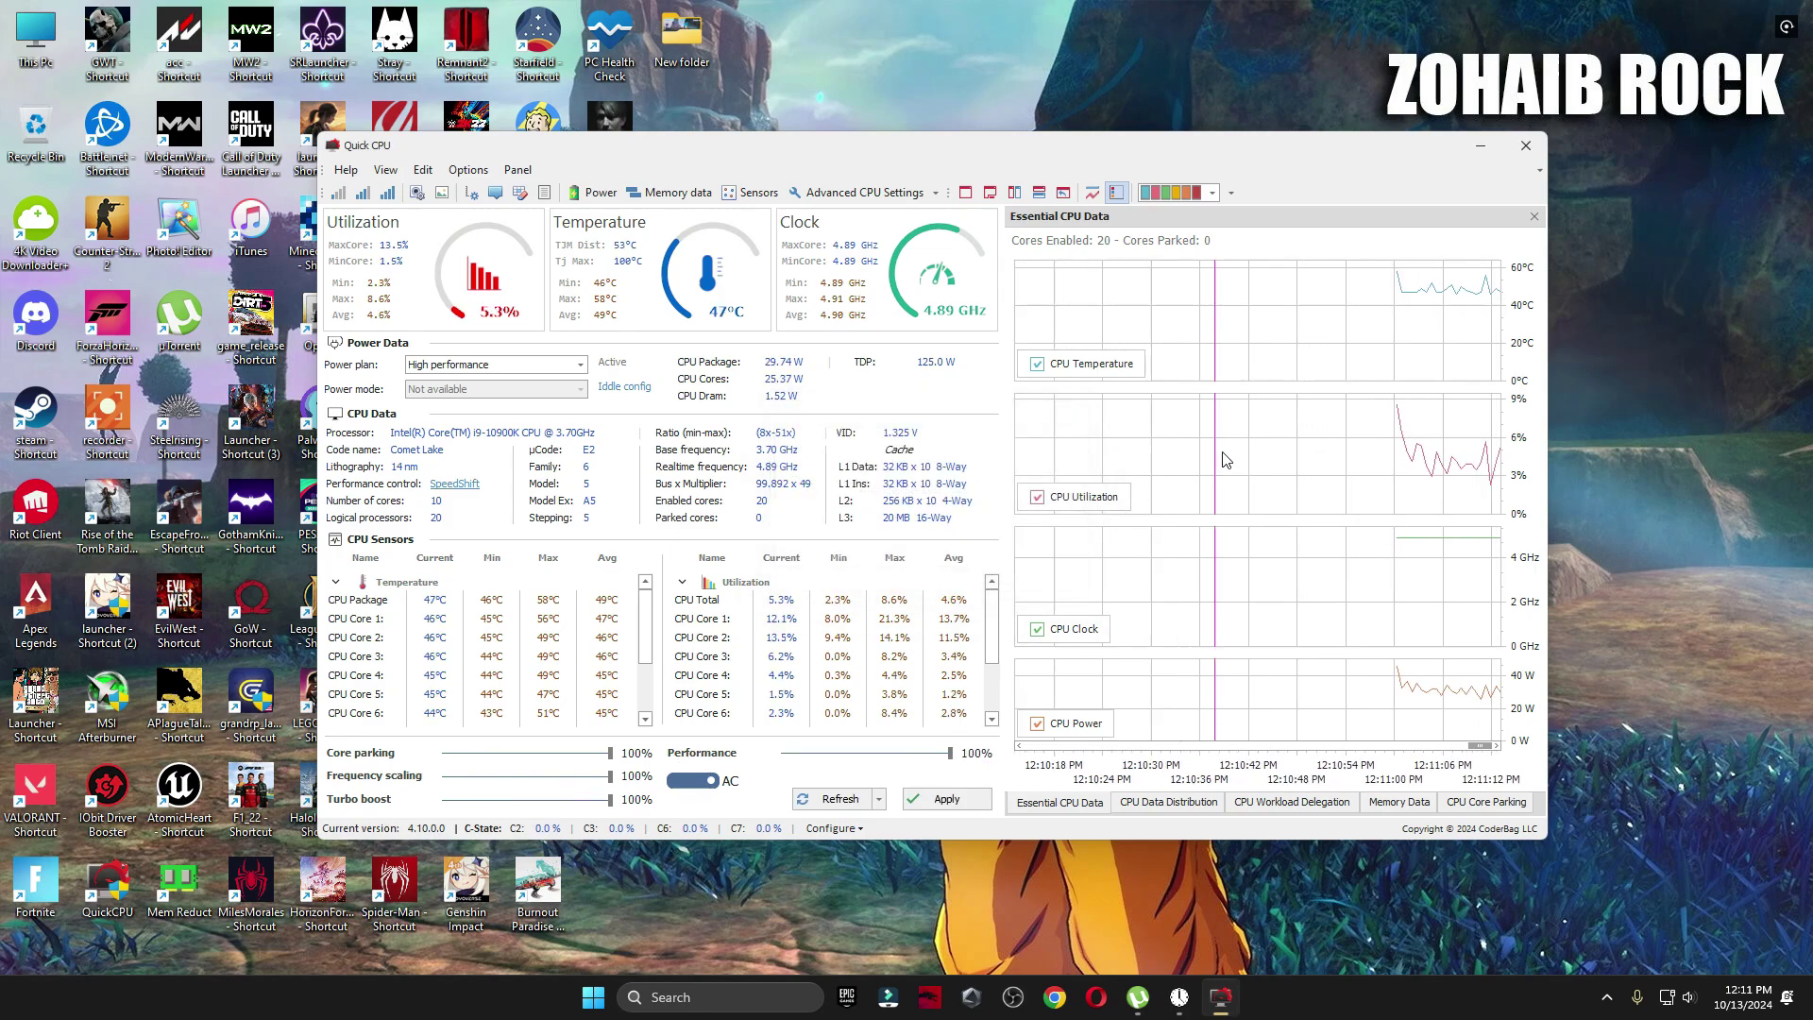
{"action": "left_click", "coordinate": [1525, 147]}
Open the Windows power plan settings, check that High performance is selected among all available plans, and close Power Options
{"action": "left_click", "coordinate": [736, 999]}
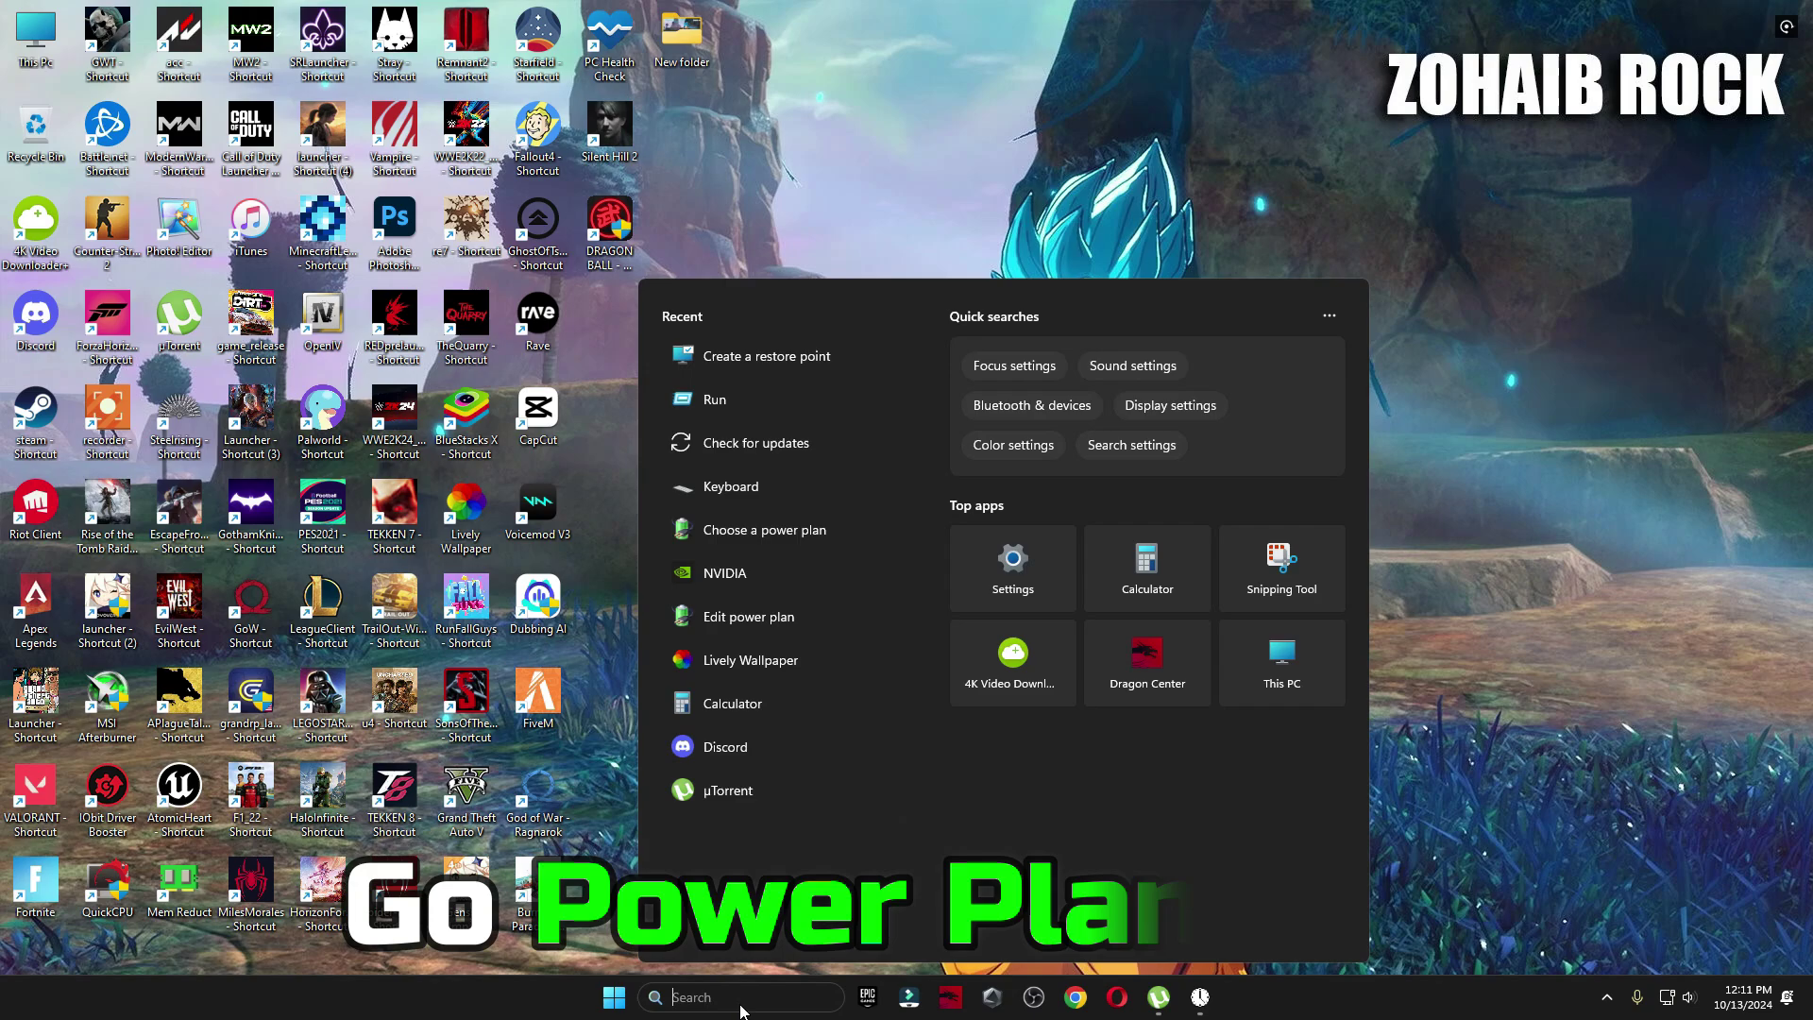
{"action": "type", "text": "power"}
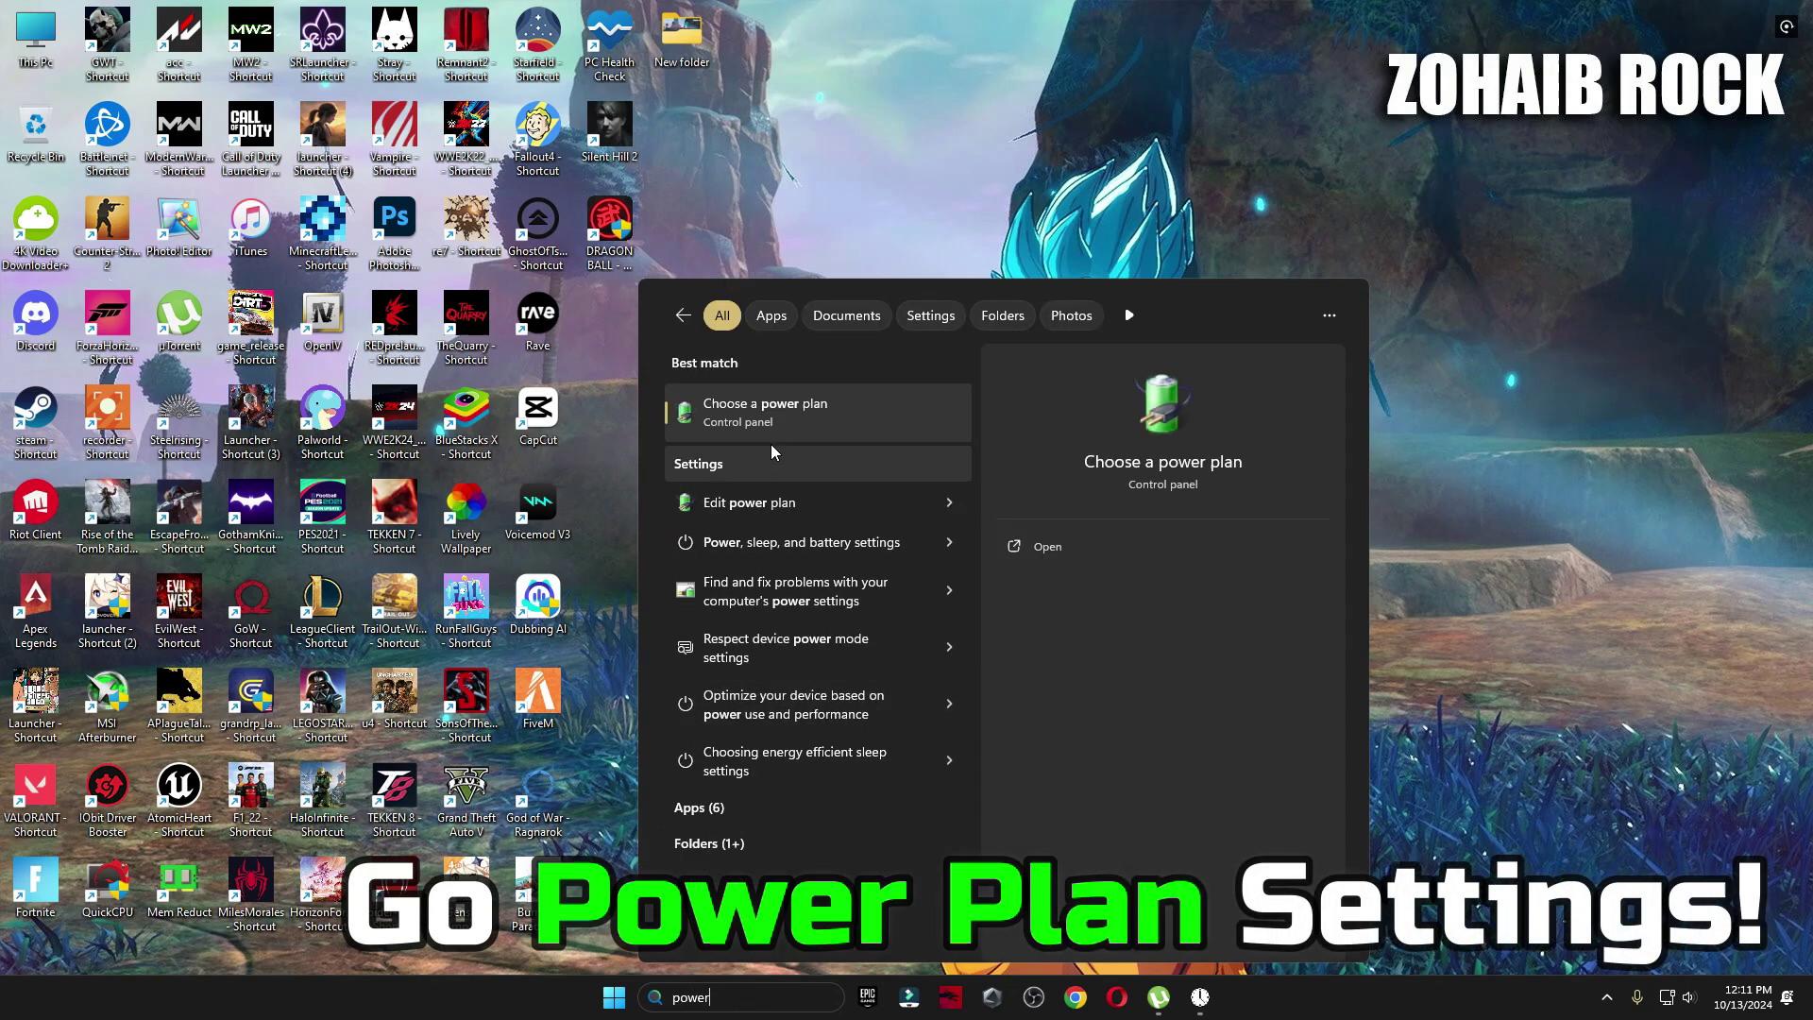
{"action": "left_click", "coordinate": [771, 413]}
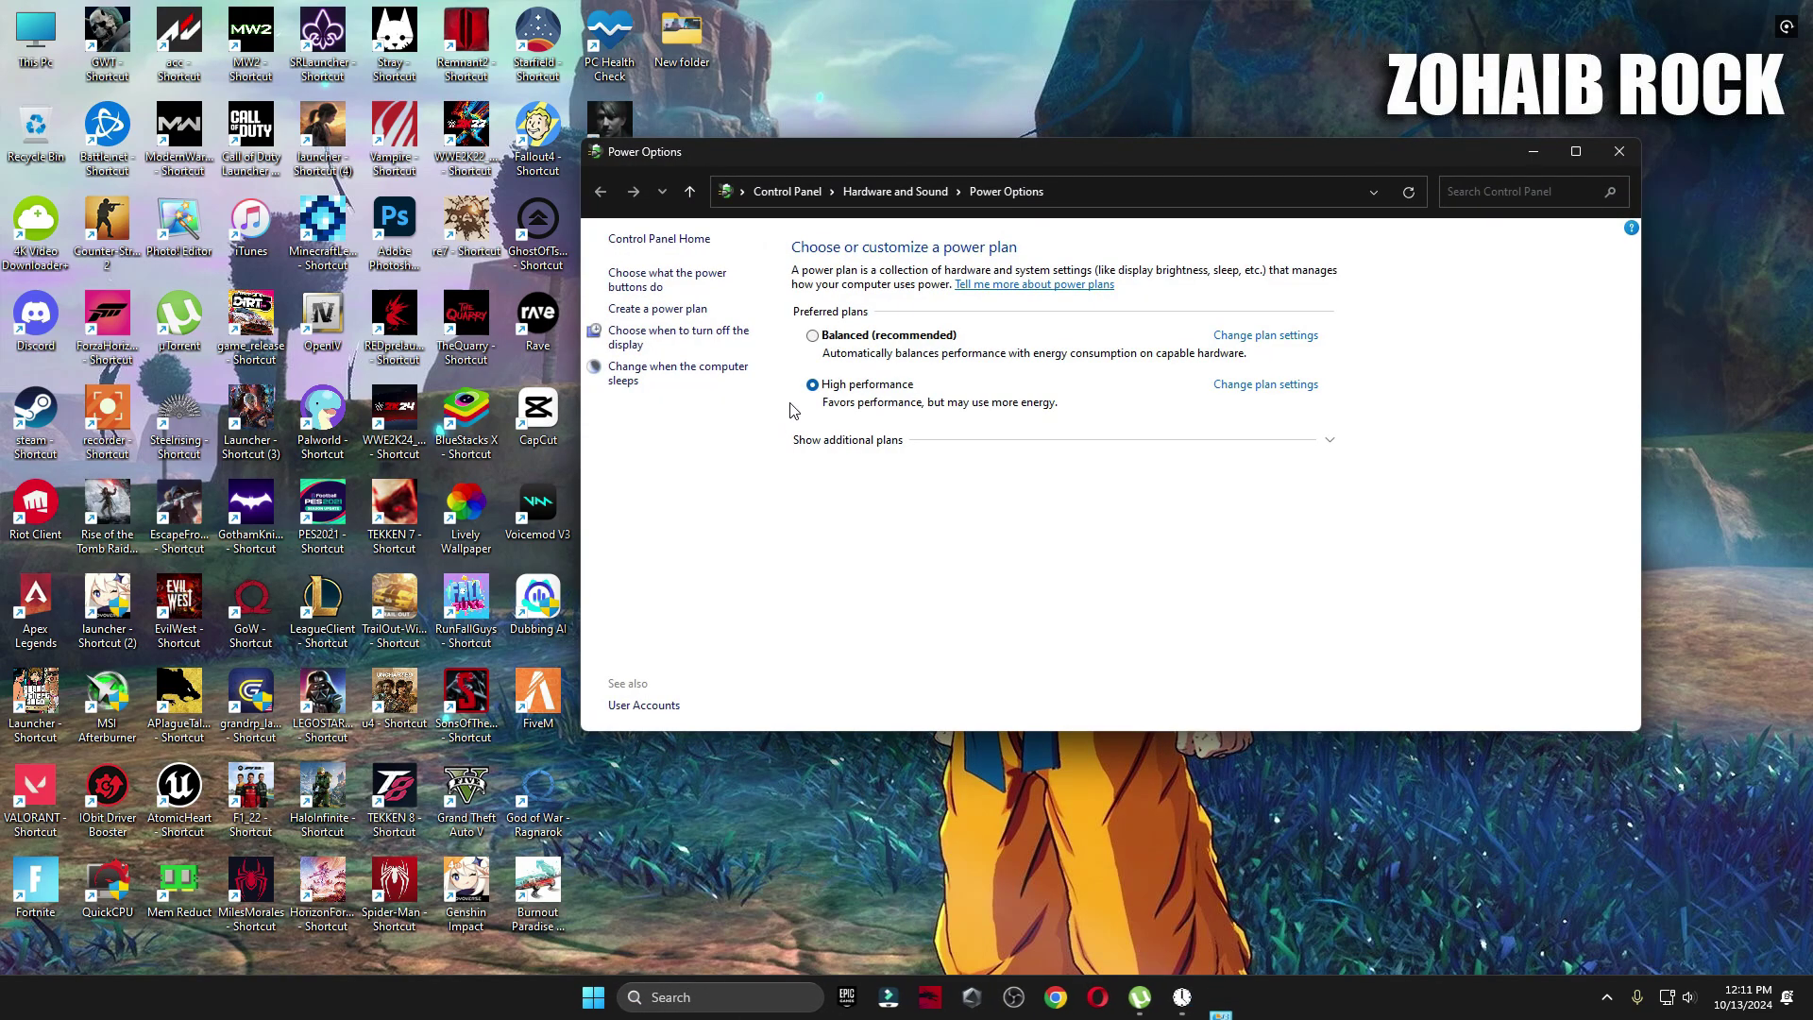
{"action": "left_click", "coordinate": [886, 452]}
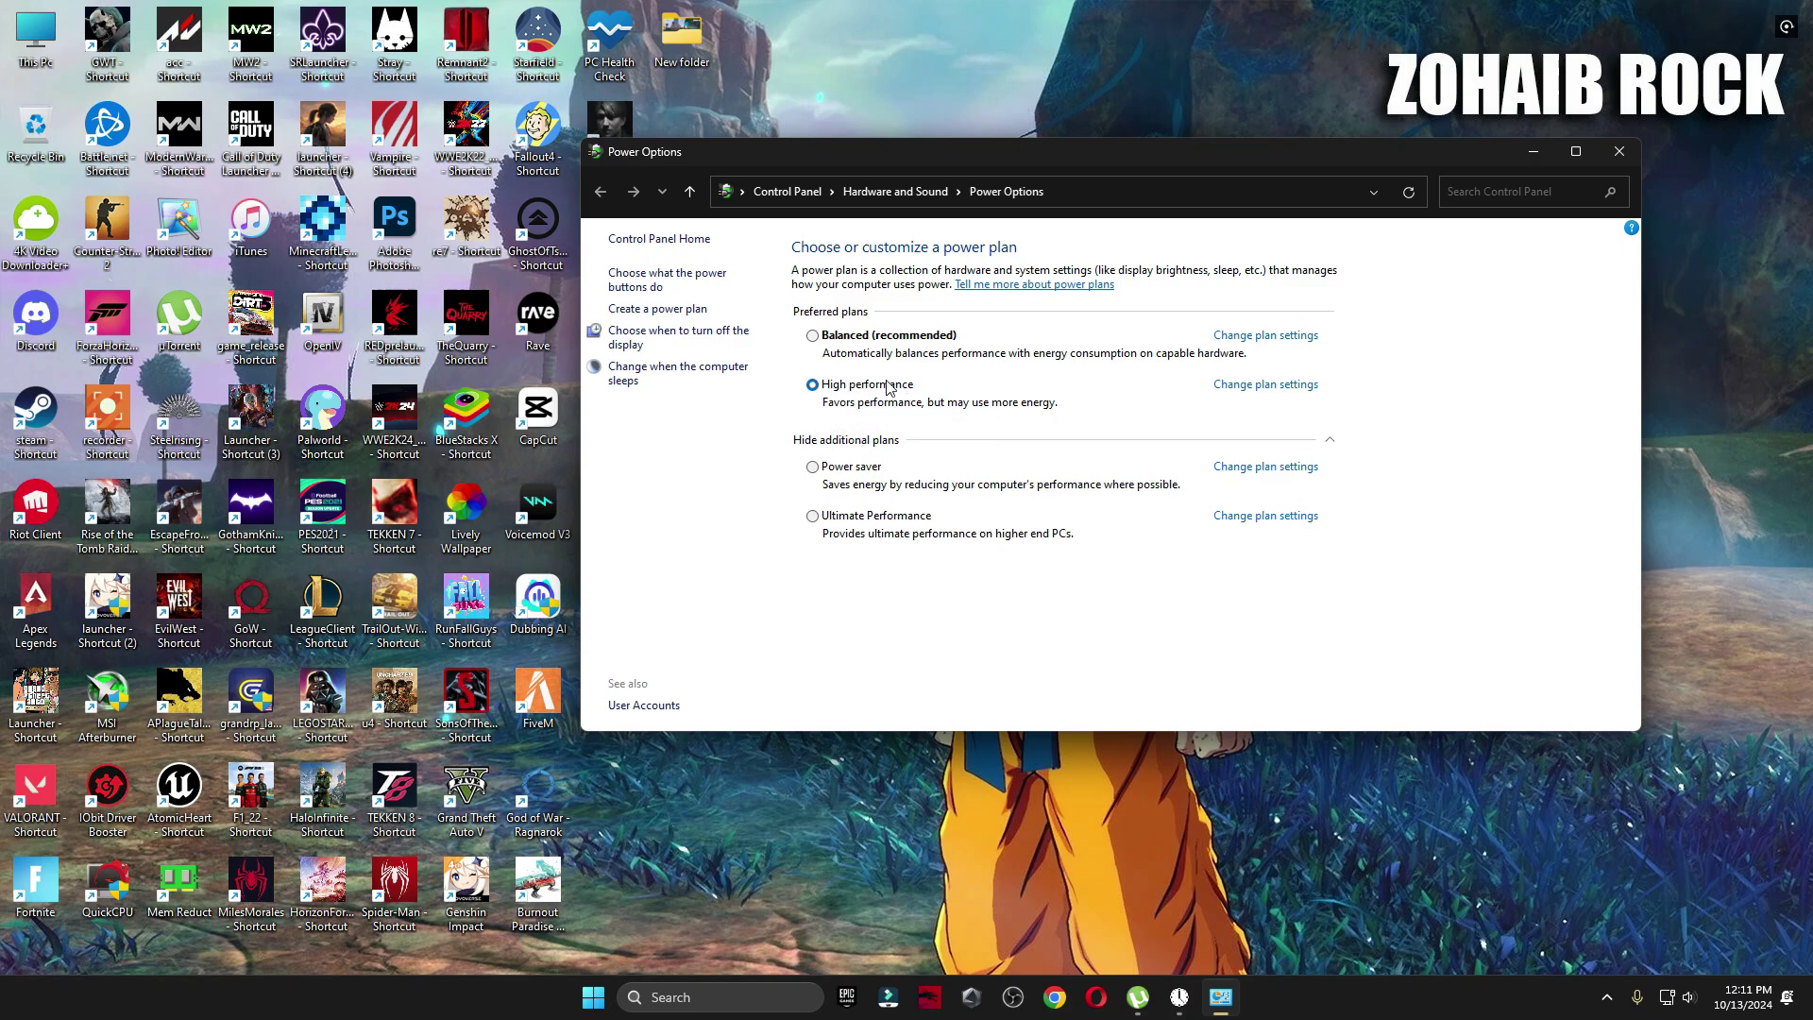
{"action": "left_click", "coordinate": [1335, 444]}
{"action": "left_click", "coordinate": [1613, 159]}
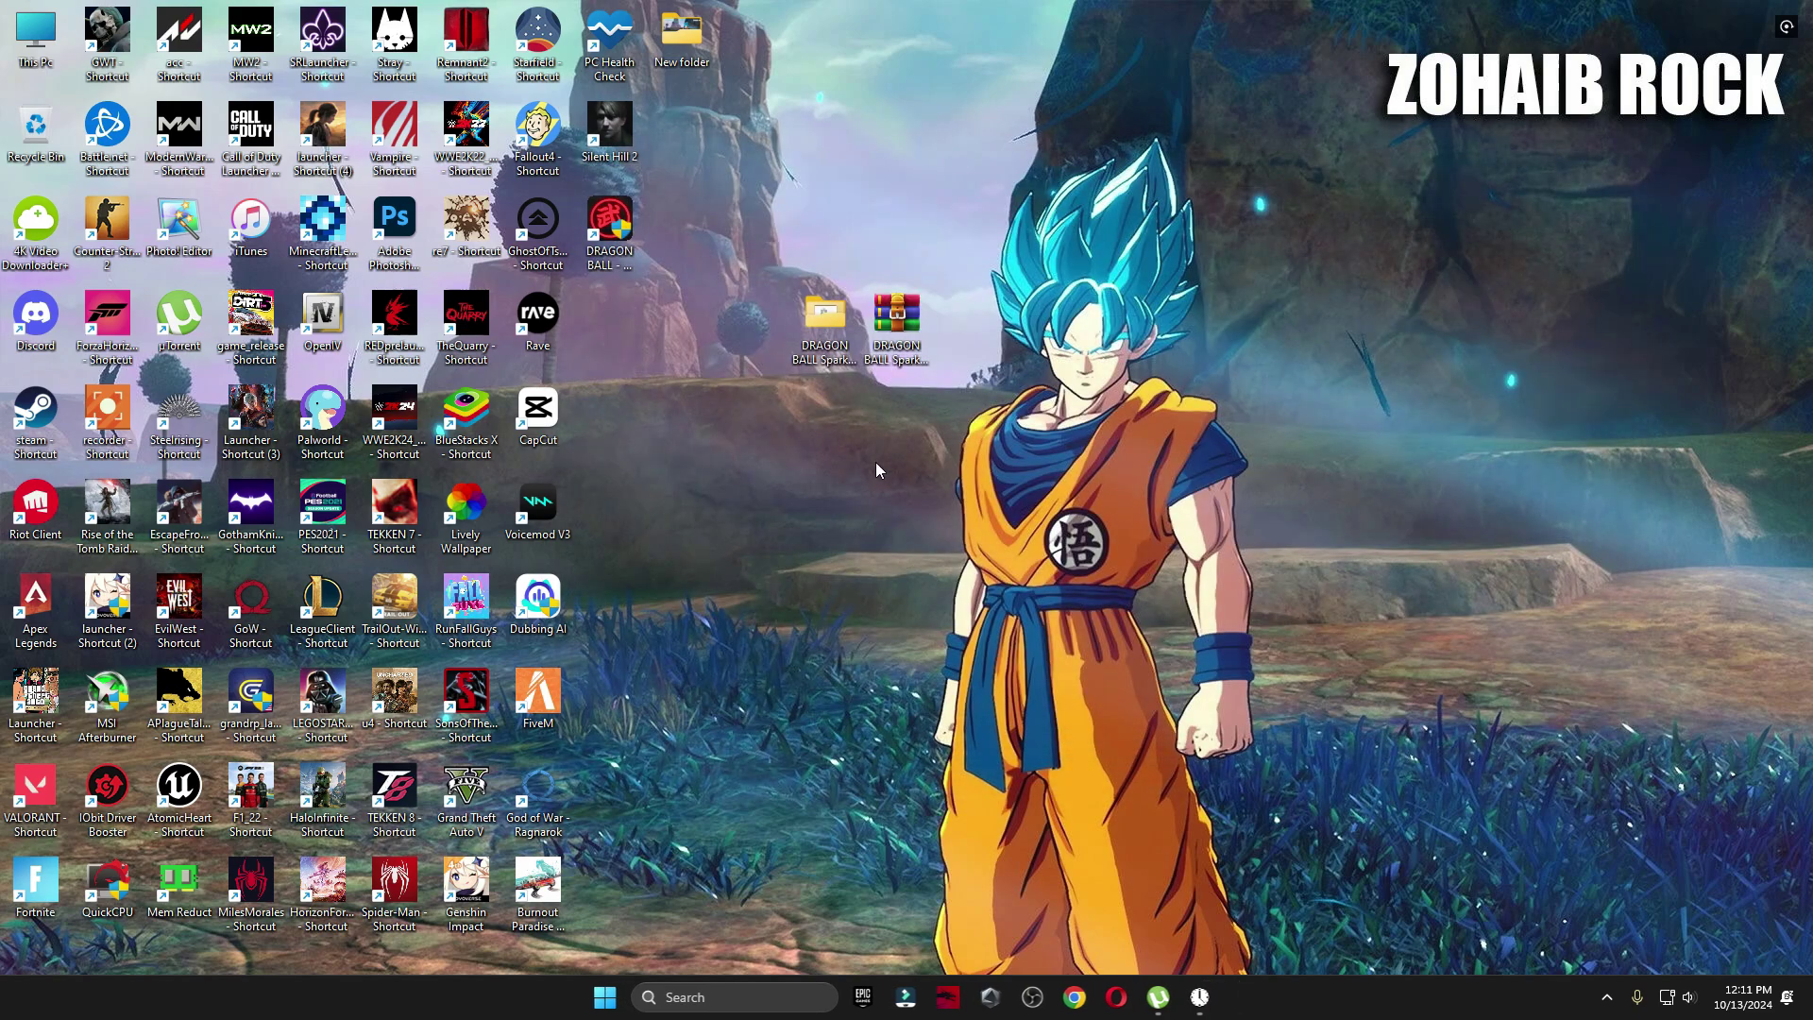
Open M1 Mouse Acceleration from the 6 Mouse & Keyboard Settings folder and review the mouse's pointer options and button settings
{"action": "double_click", "coordinate": [822, 325]}
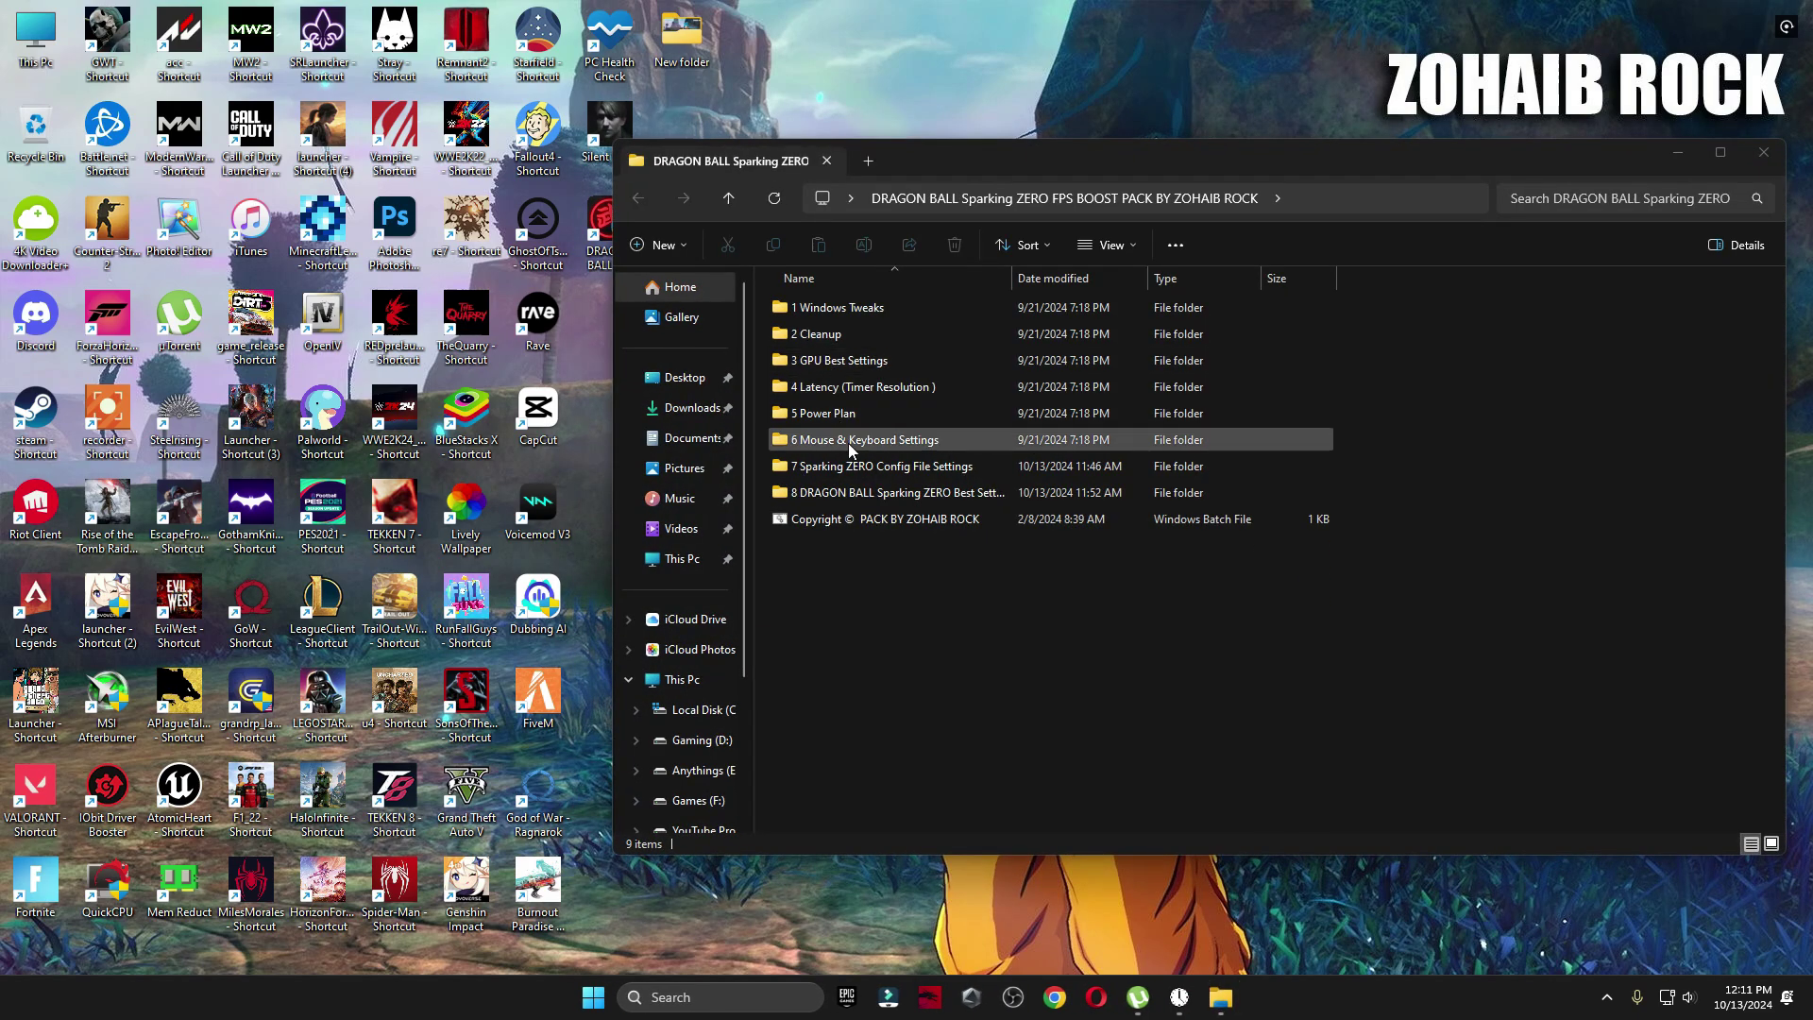
{"action": "double_click", "coordinate": [848, 442]}
{"action": "double_click", "coordinate": [931, 340]}
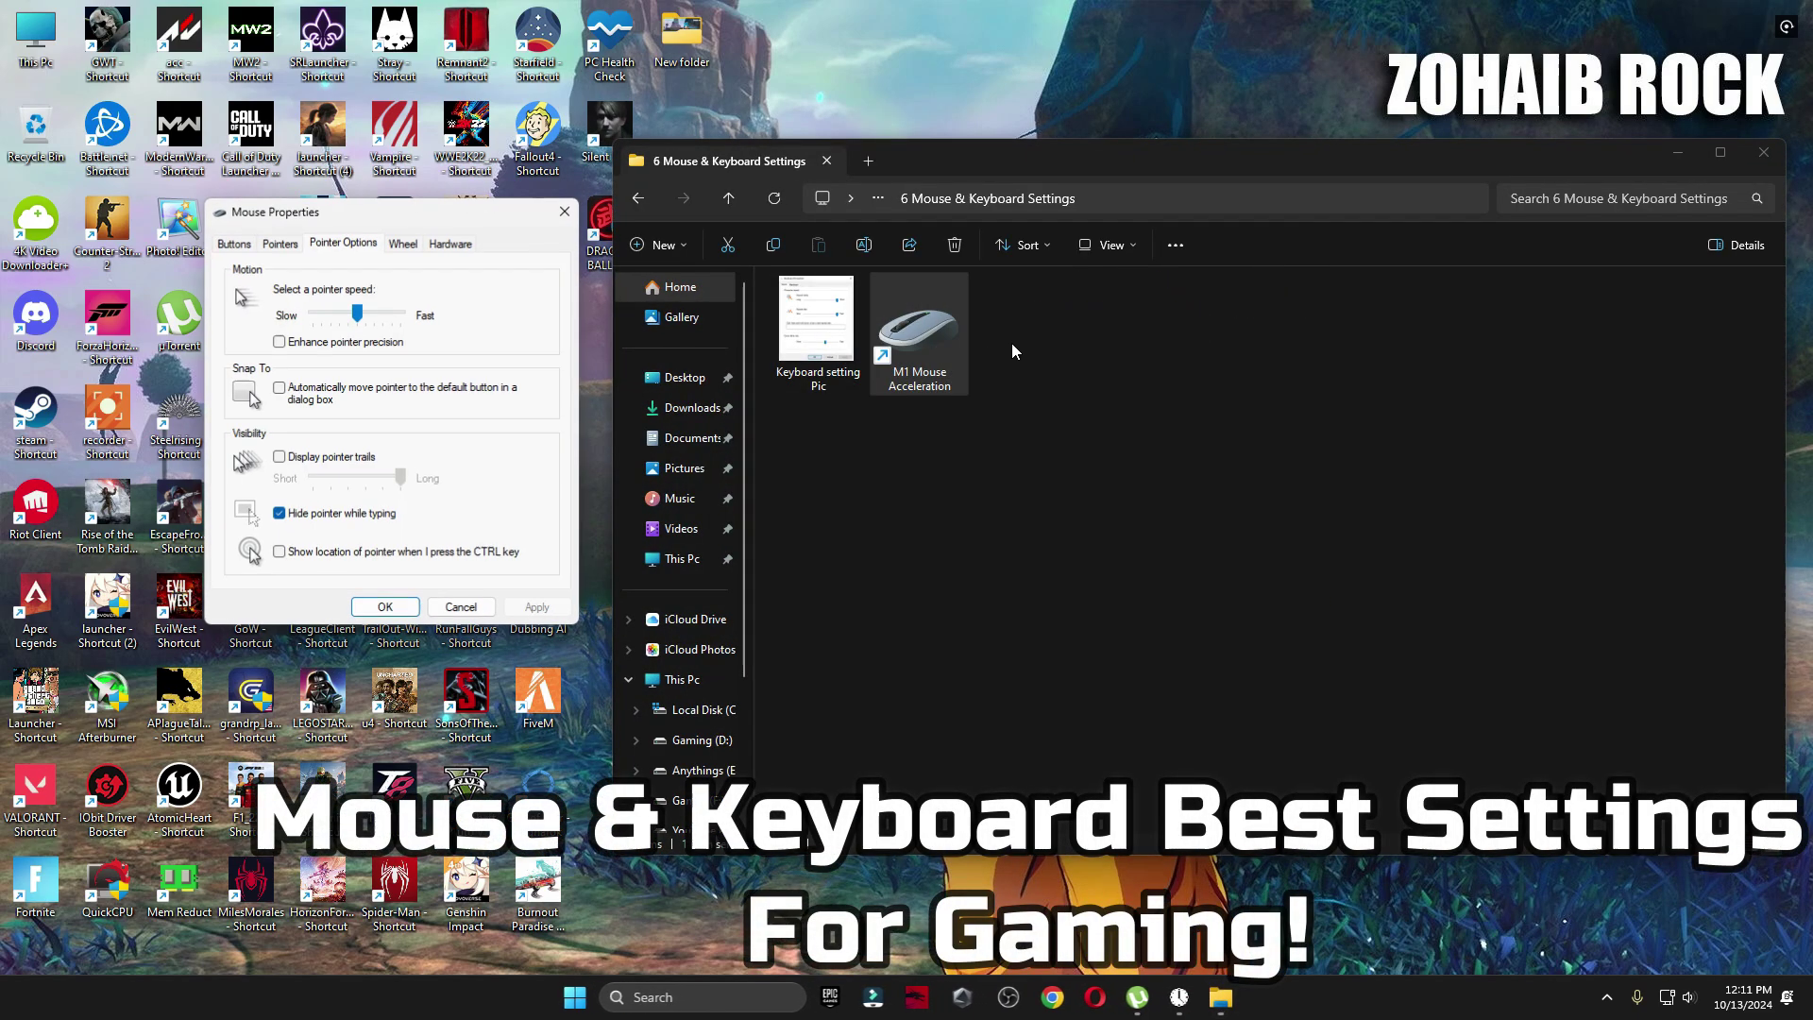
{"action": "left_click_drag", "start_coordinate": [524, 227], "coordinate": [1257, 274]}
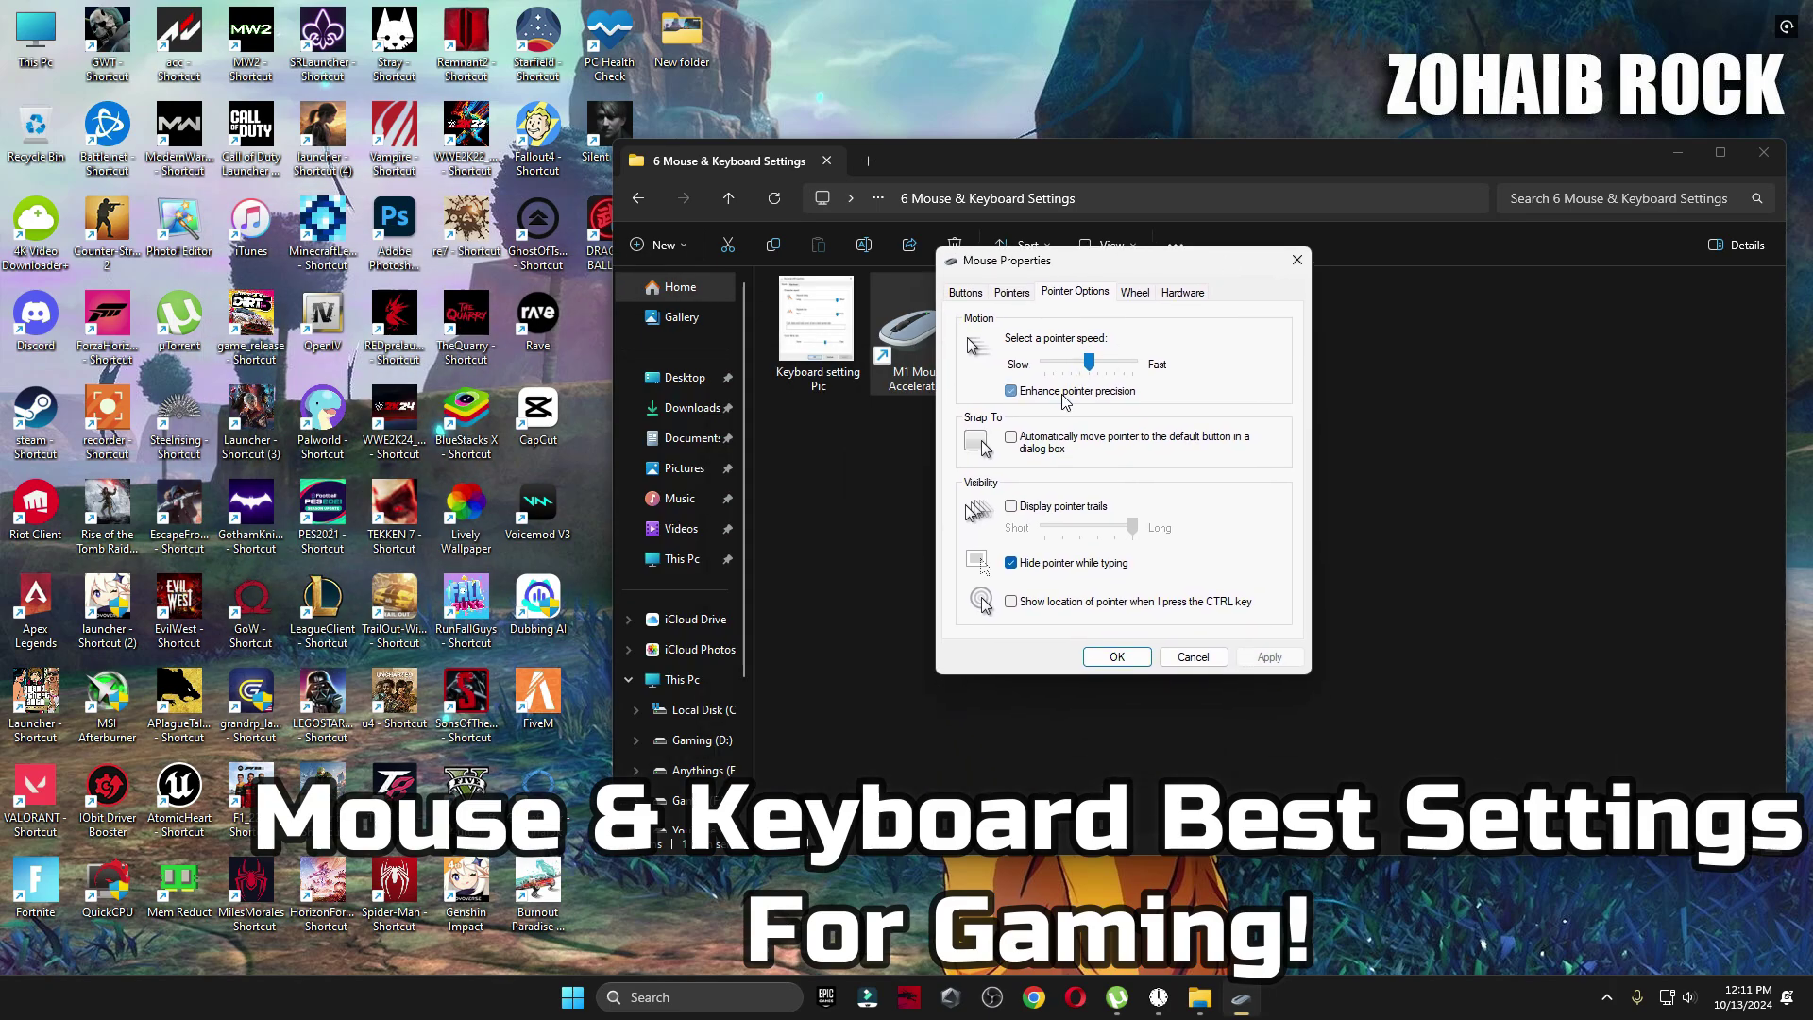
{"action": "left_click", "coordinate": [964, 293]}
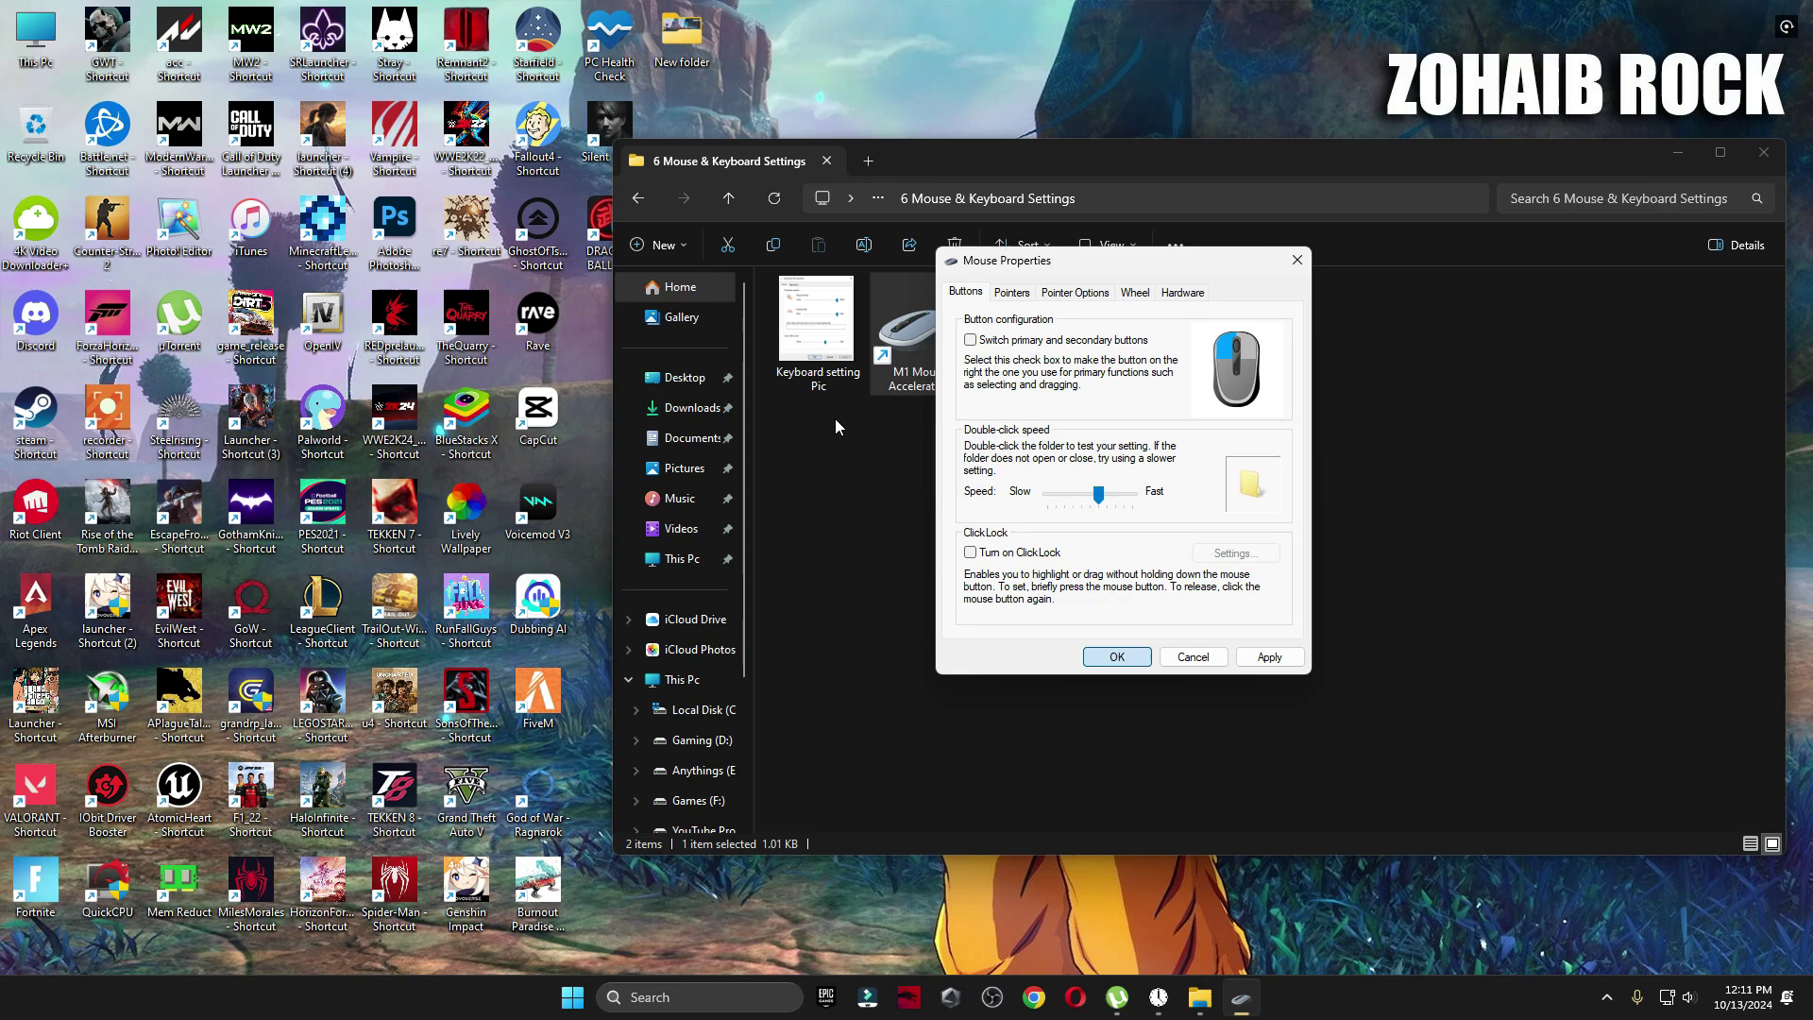
Open Keyboard setting Pic, compare its repeat delay, repeat rate and cursor blink rate with the Windows Keyboard properties, and confirm the properties
{"action": "double_click", "coordinate": [817, 326]}
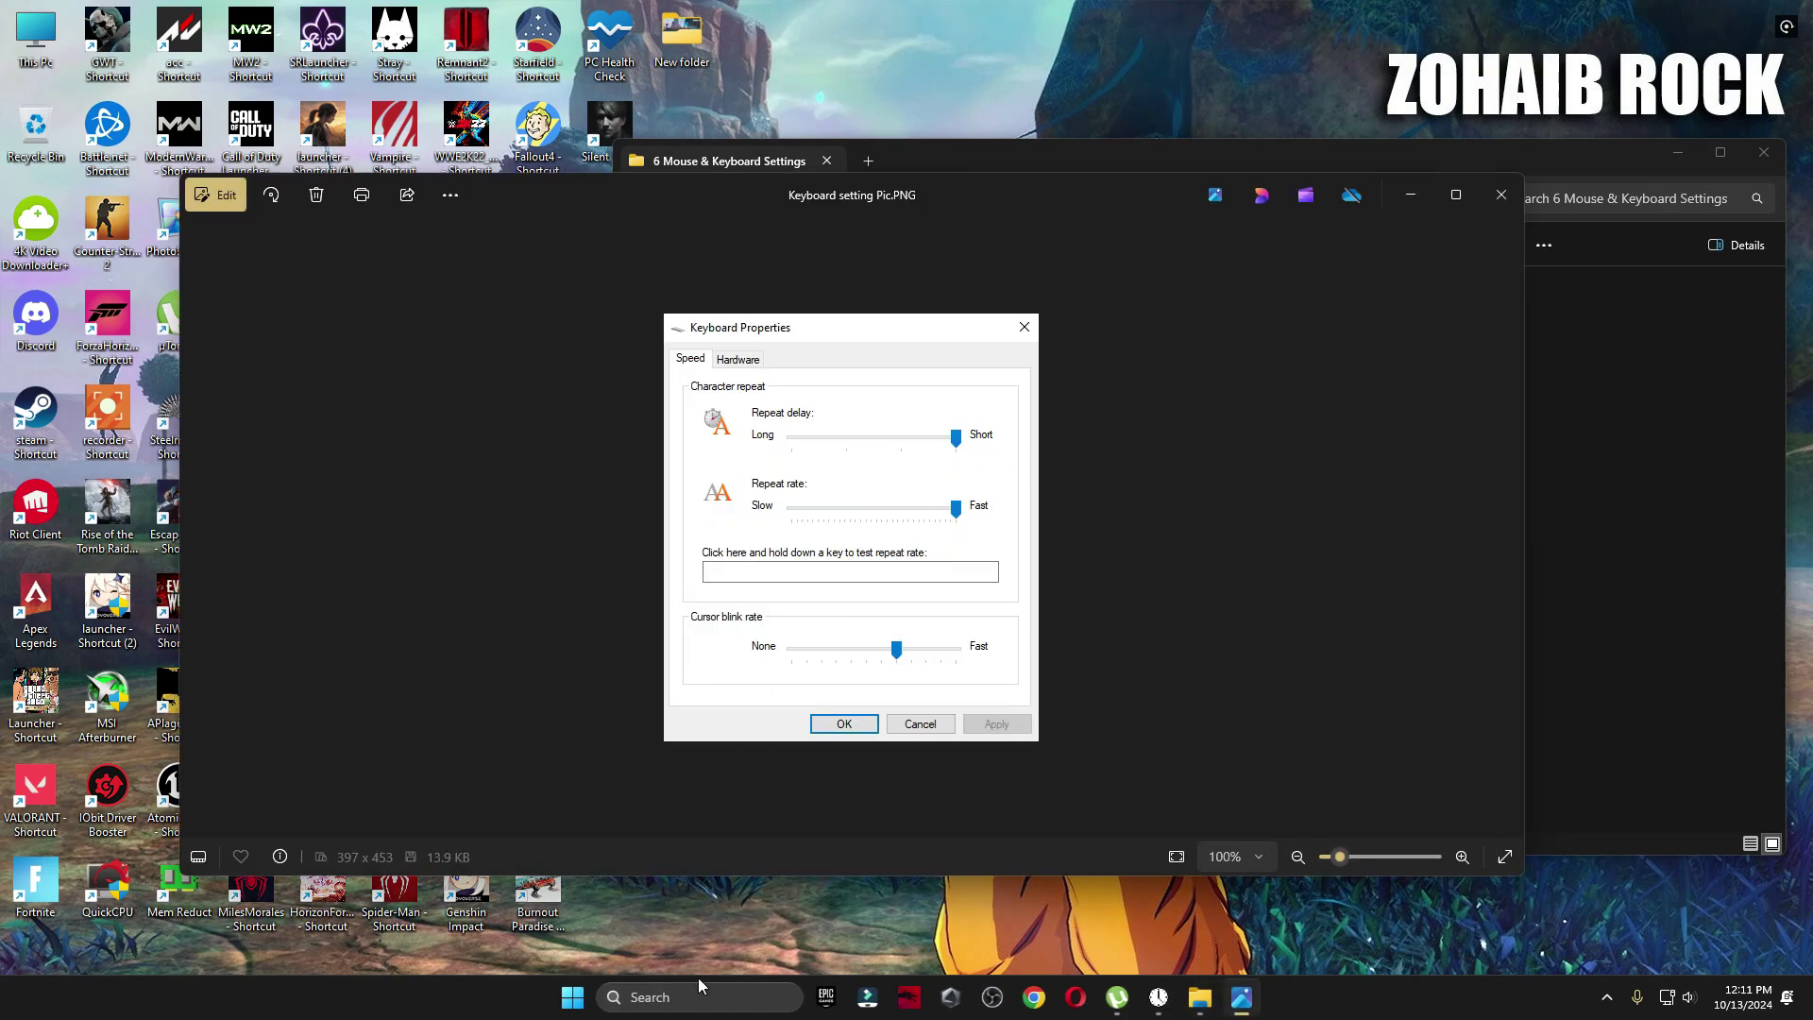
{"action": "left_click", "coordinate": [699, 989]}
{"action": "type", "text": "keyboard"}
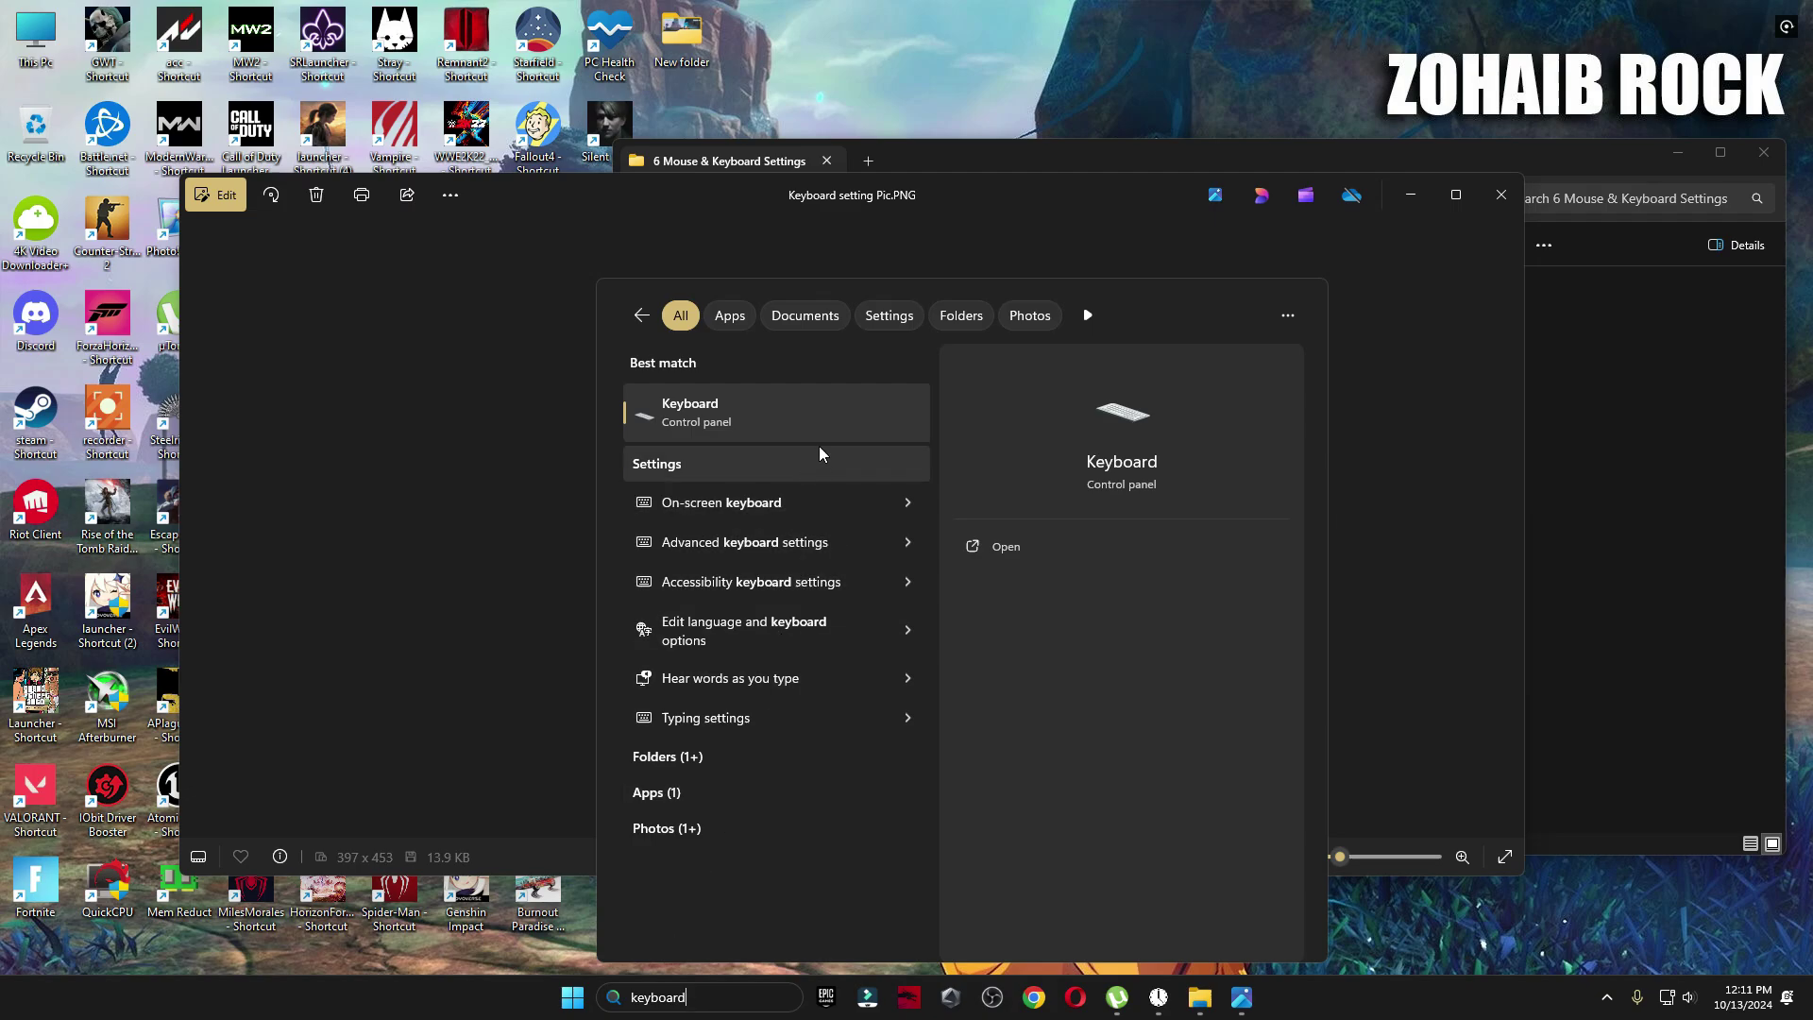
{"action": "left_click", "coordinate": [790, 413]}
{"action": "left_click_drag", "start_coordinate": [380, 83], "coordinate": [1346, 341]}
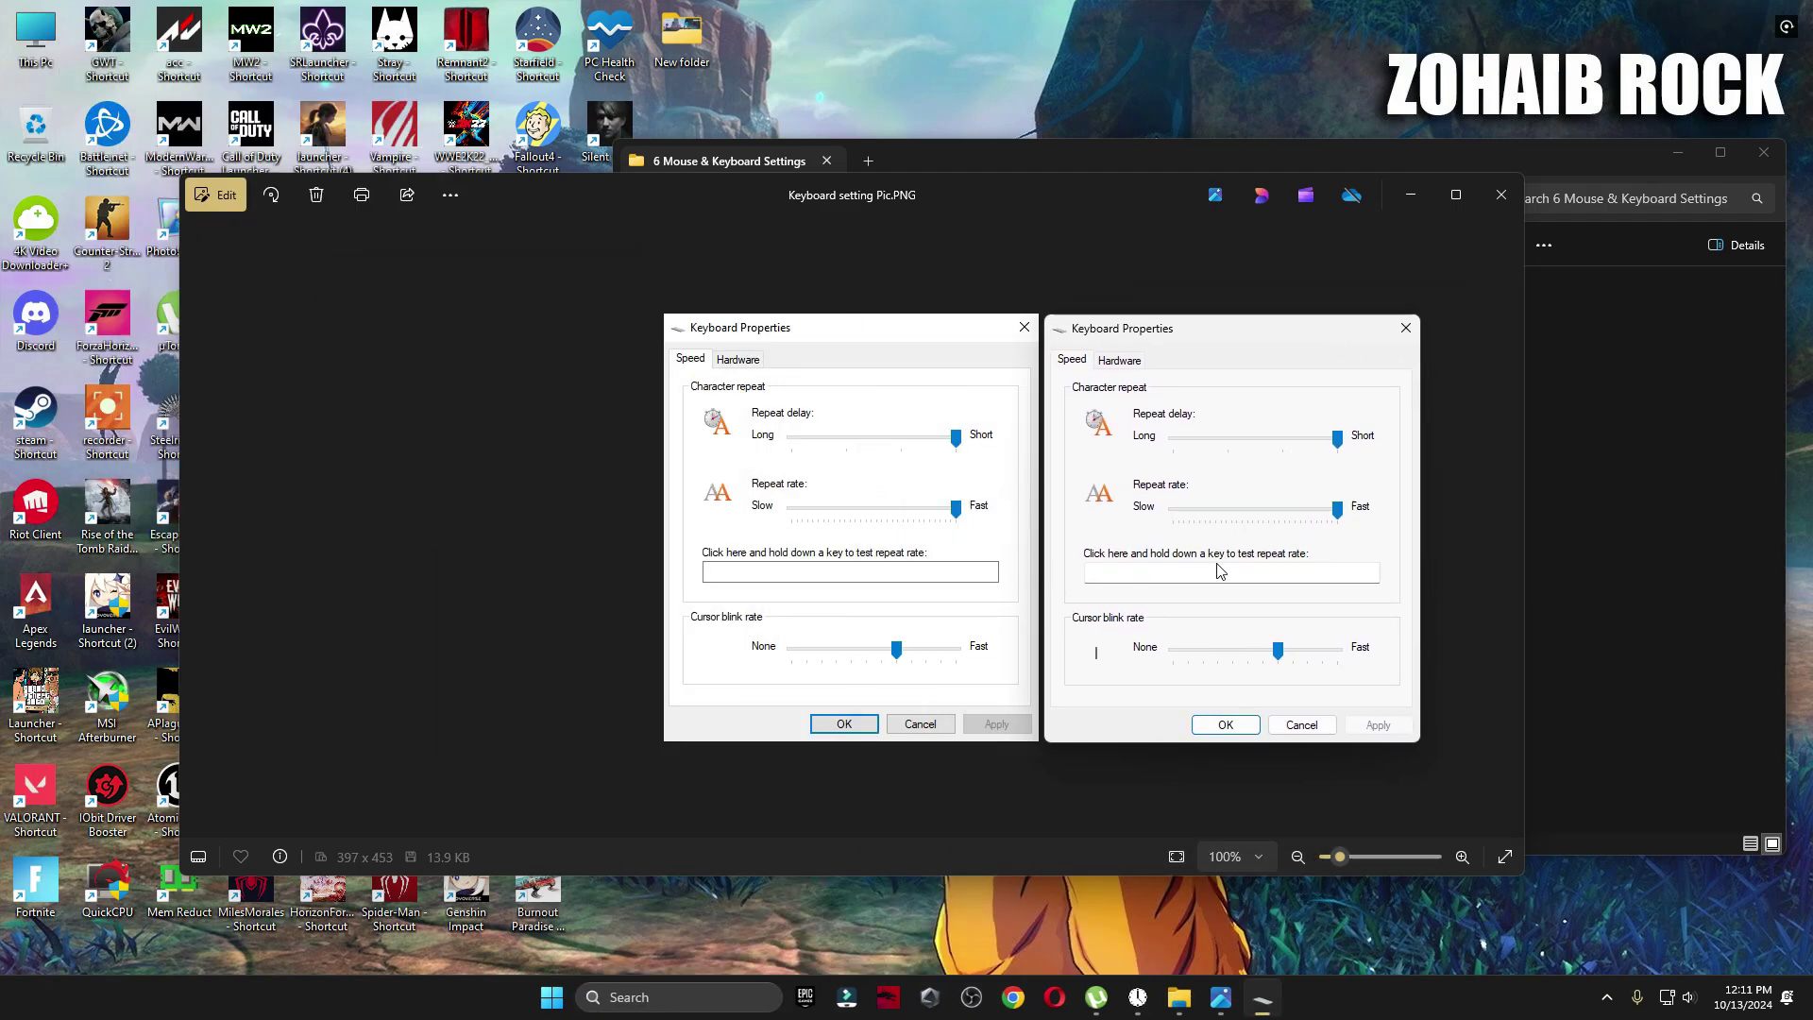
{"action": "left_click", "coordinate": [1225, 725]}
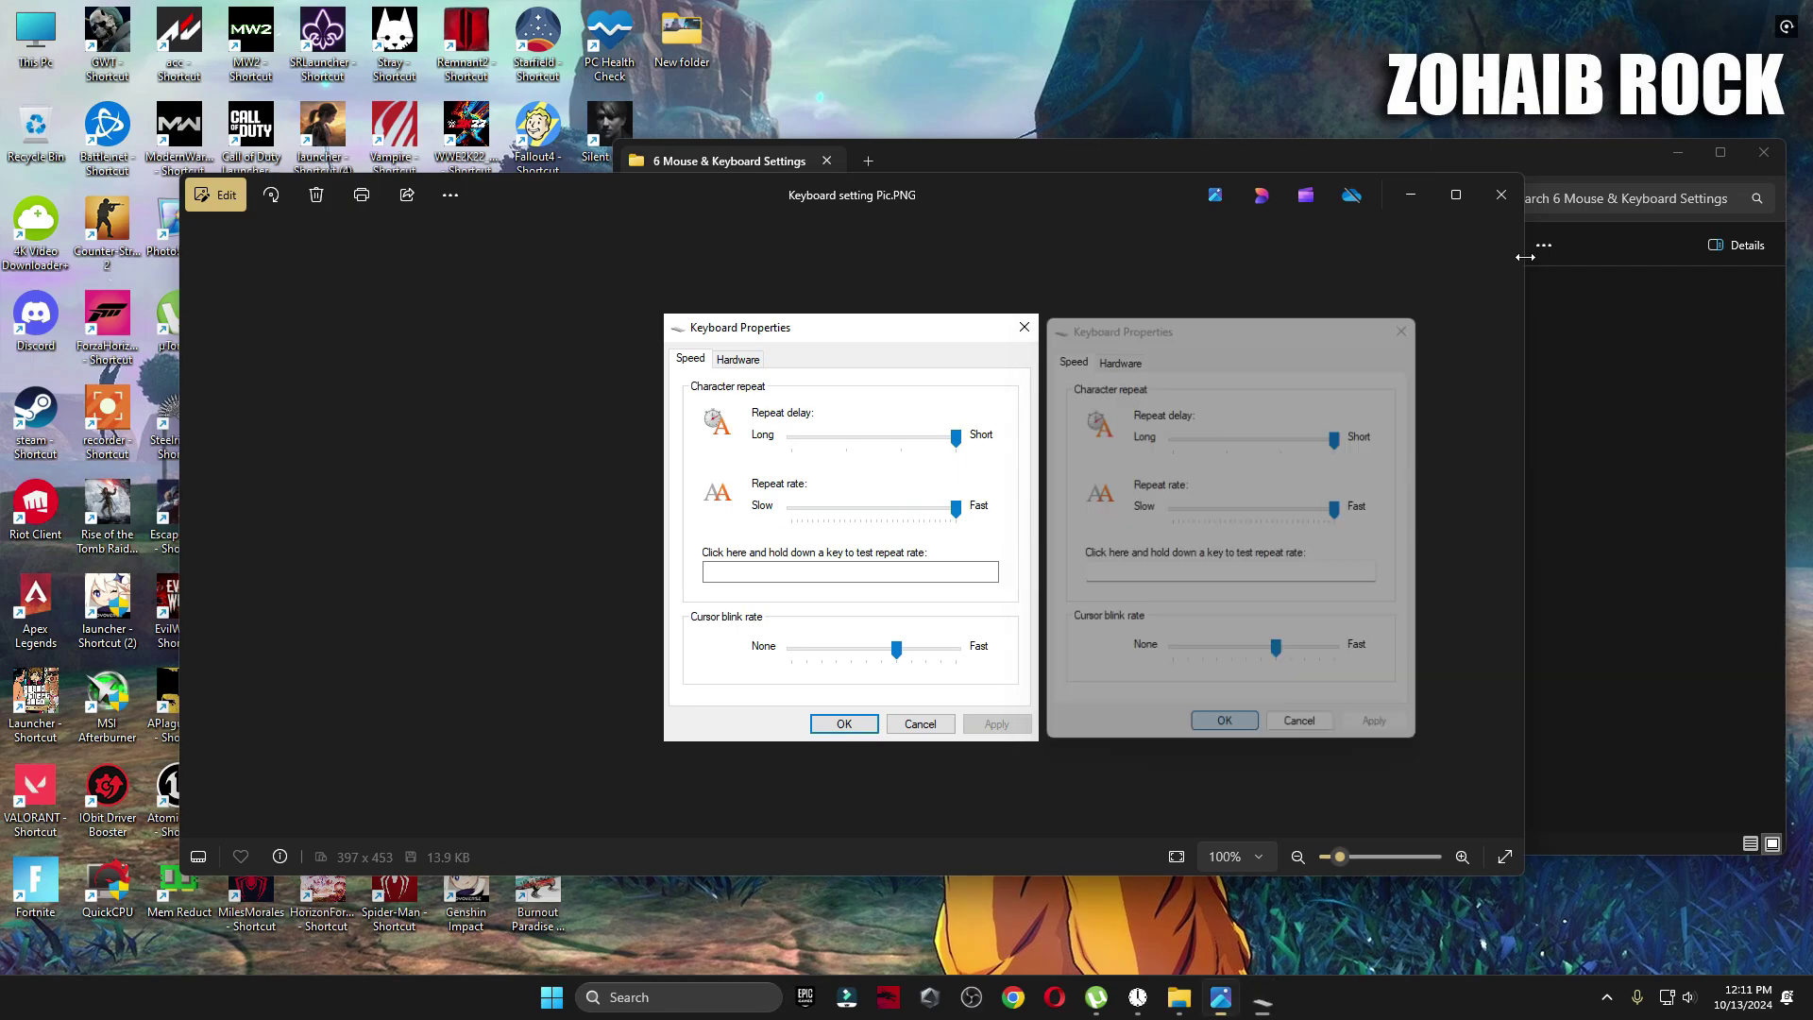
Close the keyboard picture and copy the Config folder from 7 Sparking ZERO Config File Settings
{"action": "left_click", "coordinate": [1501, 194]}
{"action": "key", "text": "alt+Up"}
{"action": "left_click", "coordinate": [855, 469]}
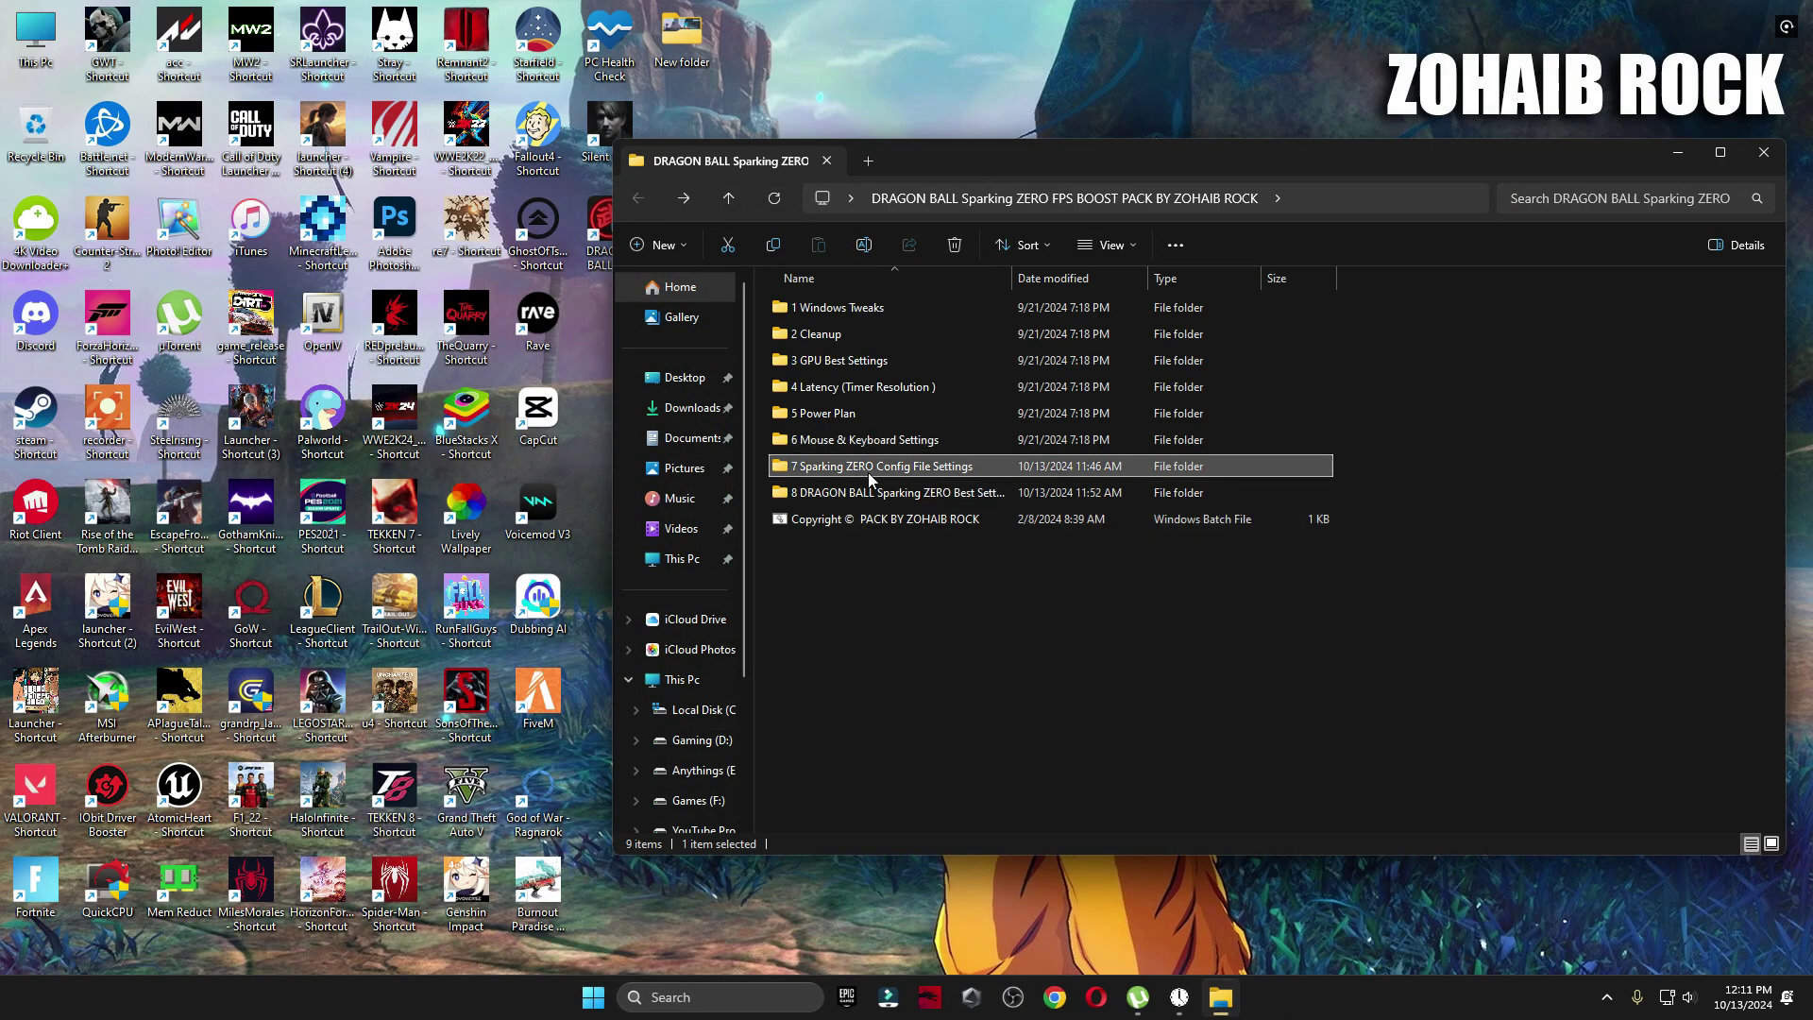
{"action": "double_click", "coordinate": [864, 469]}
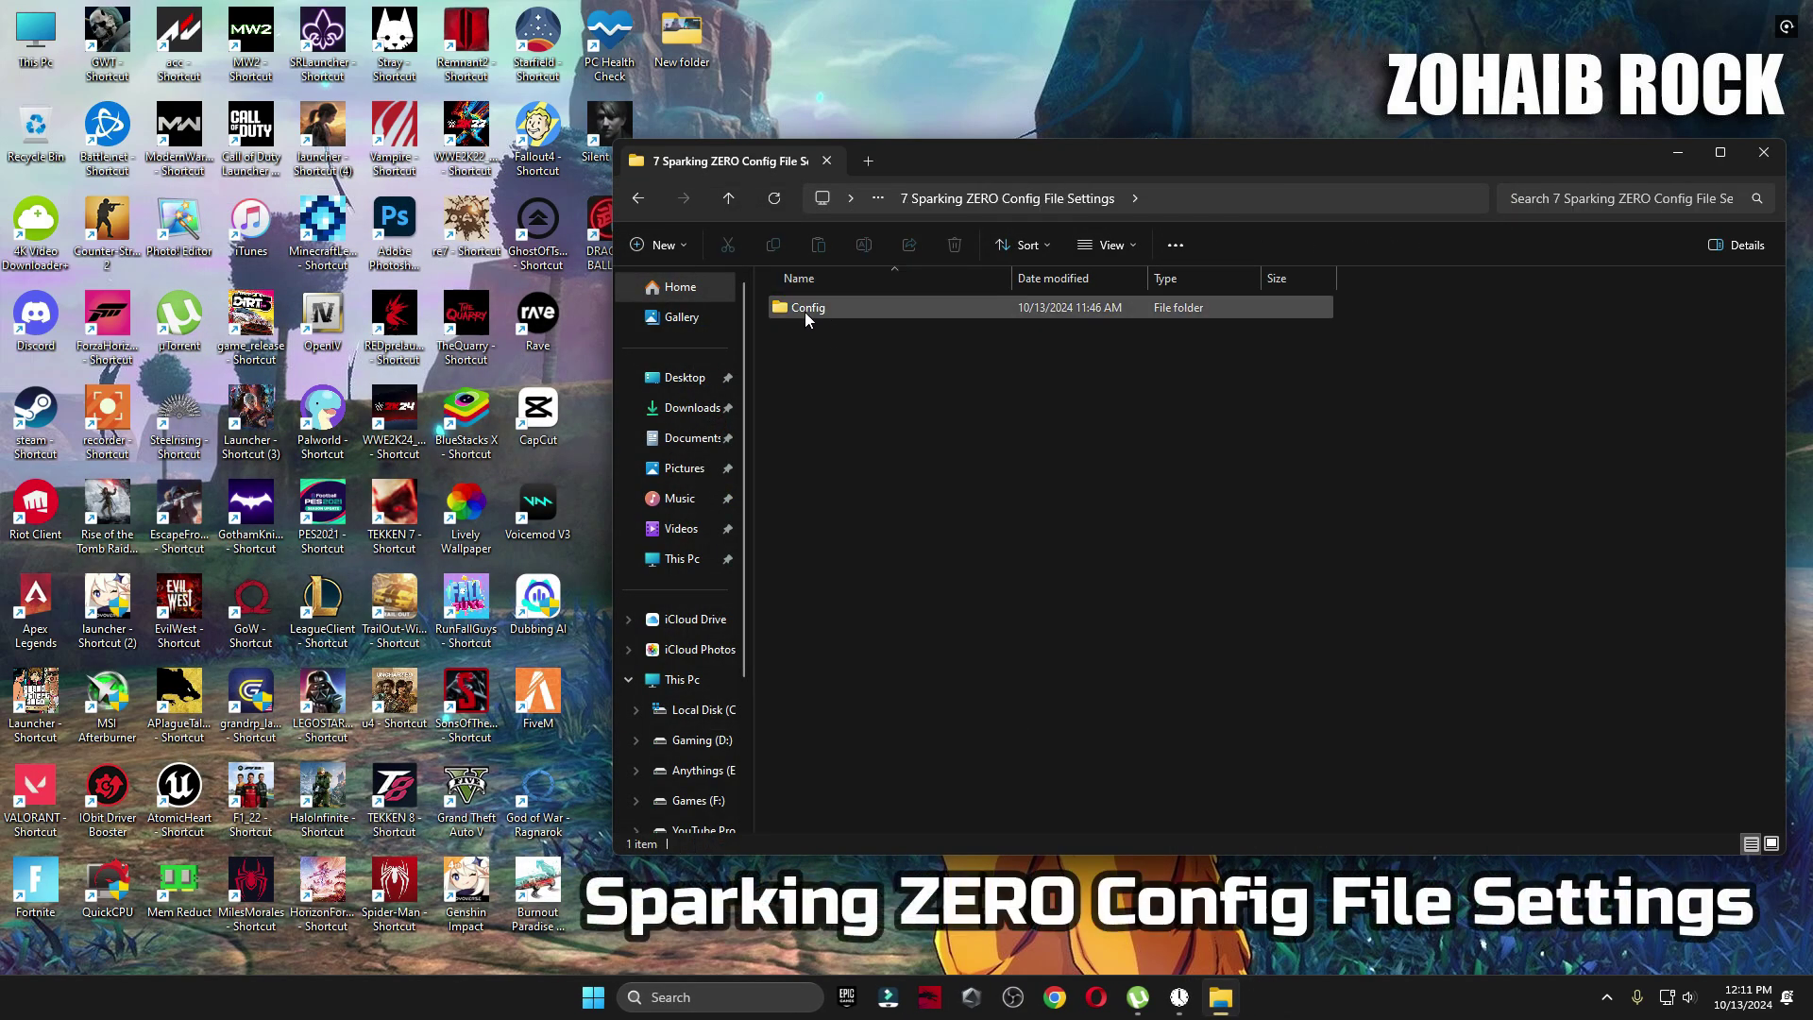
{"action": "right_click", "coordinate": [804, 311]}
{"action": "left_click", "coordinate": [841, 314]}
Look inside the pack's Config folder and its Windows subfolder, and return to 7 Sparking ZERO Config File Settings
{"action": "double_click", "coordinate": [841, 308]}
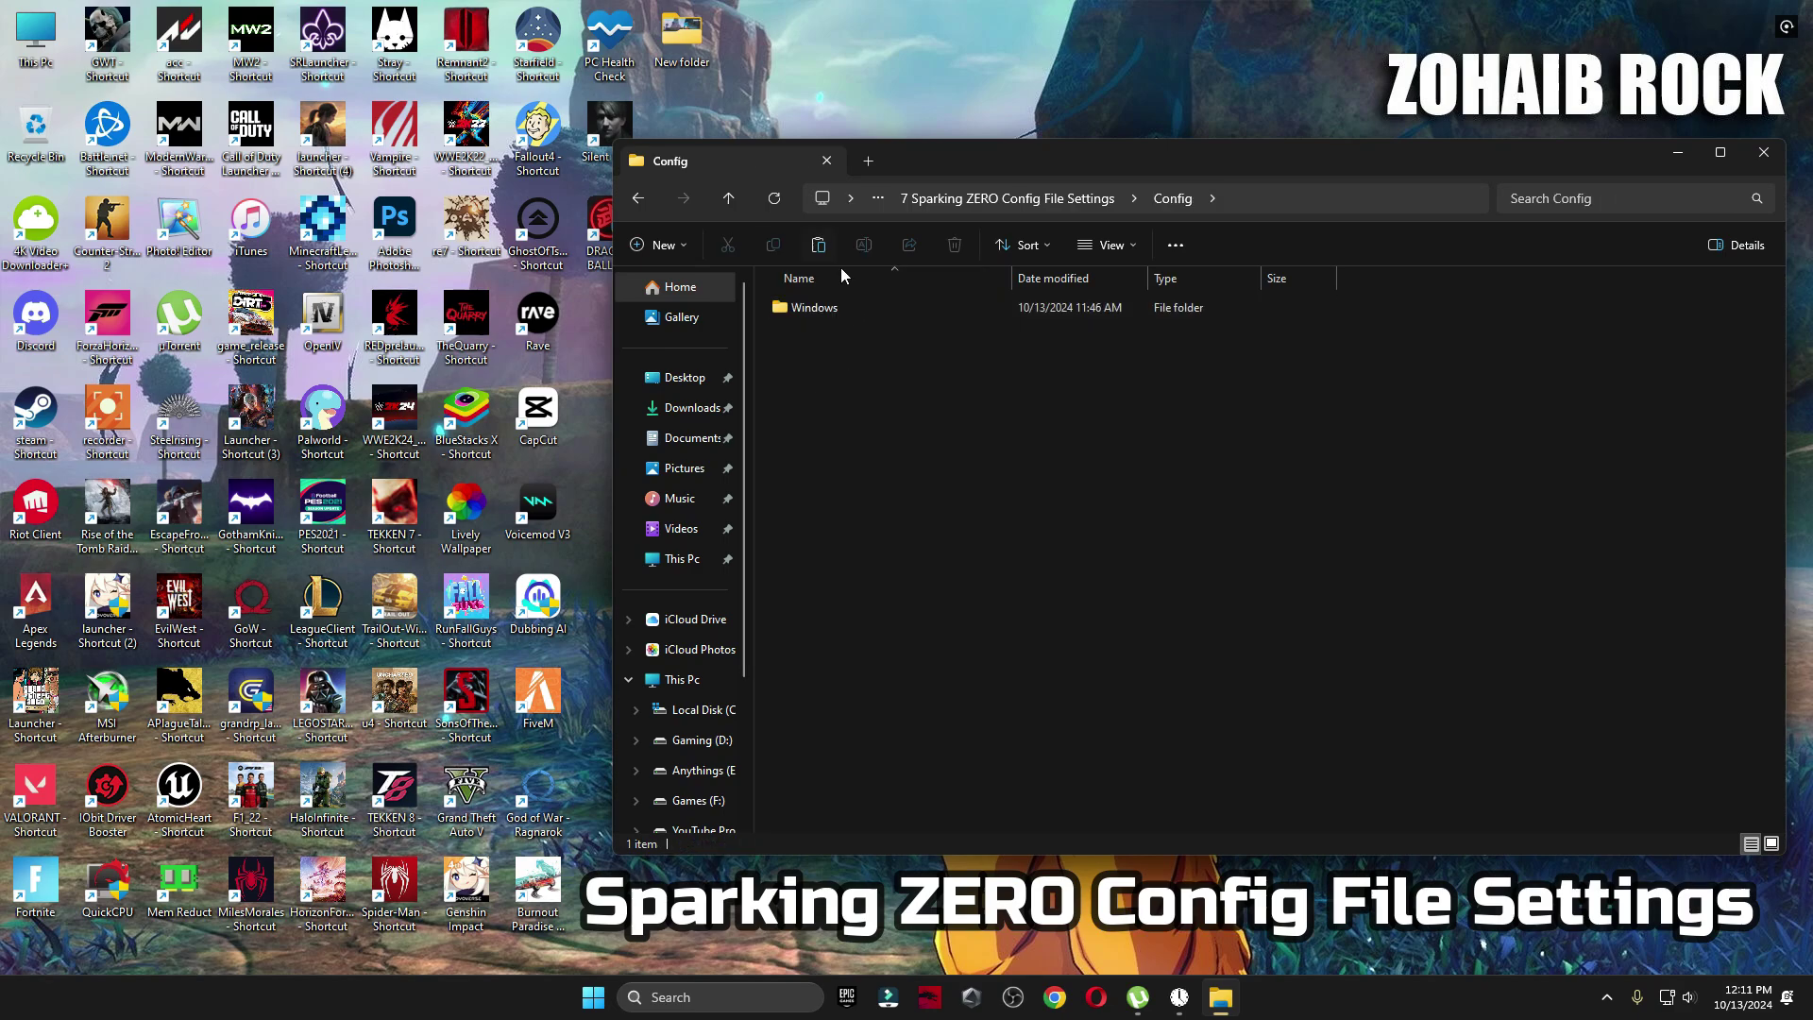
{"action": "double_click", "coordinate": [850, 308]}
{"action": "key", "text": "alt+Left"}
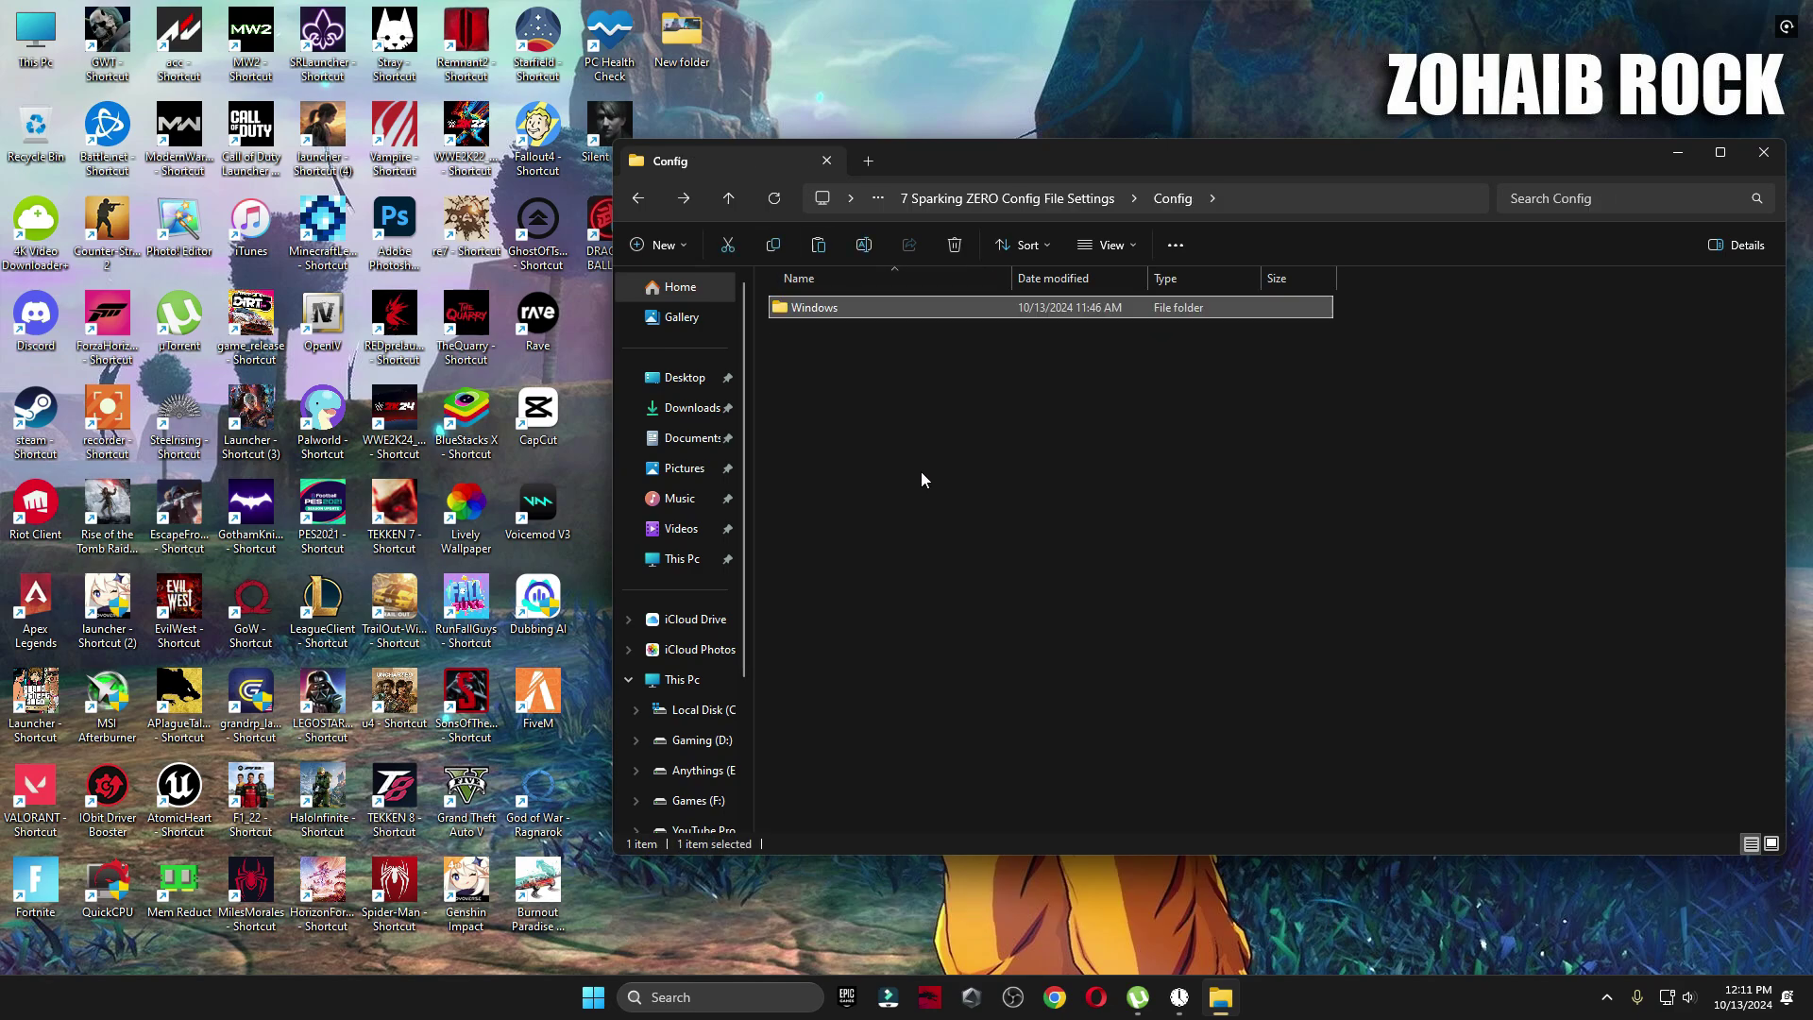
{"action": "key", "text": "alt+Left"}
Open the AppData folder by running "appdata" from the Windows Run dialog
{"action": "left_click", "coordinate": [712, 994]}
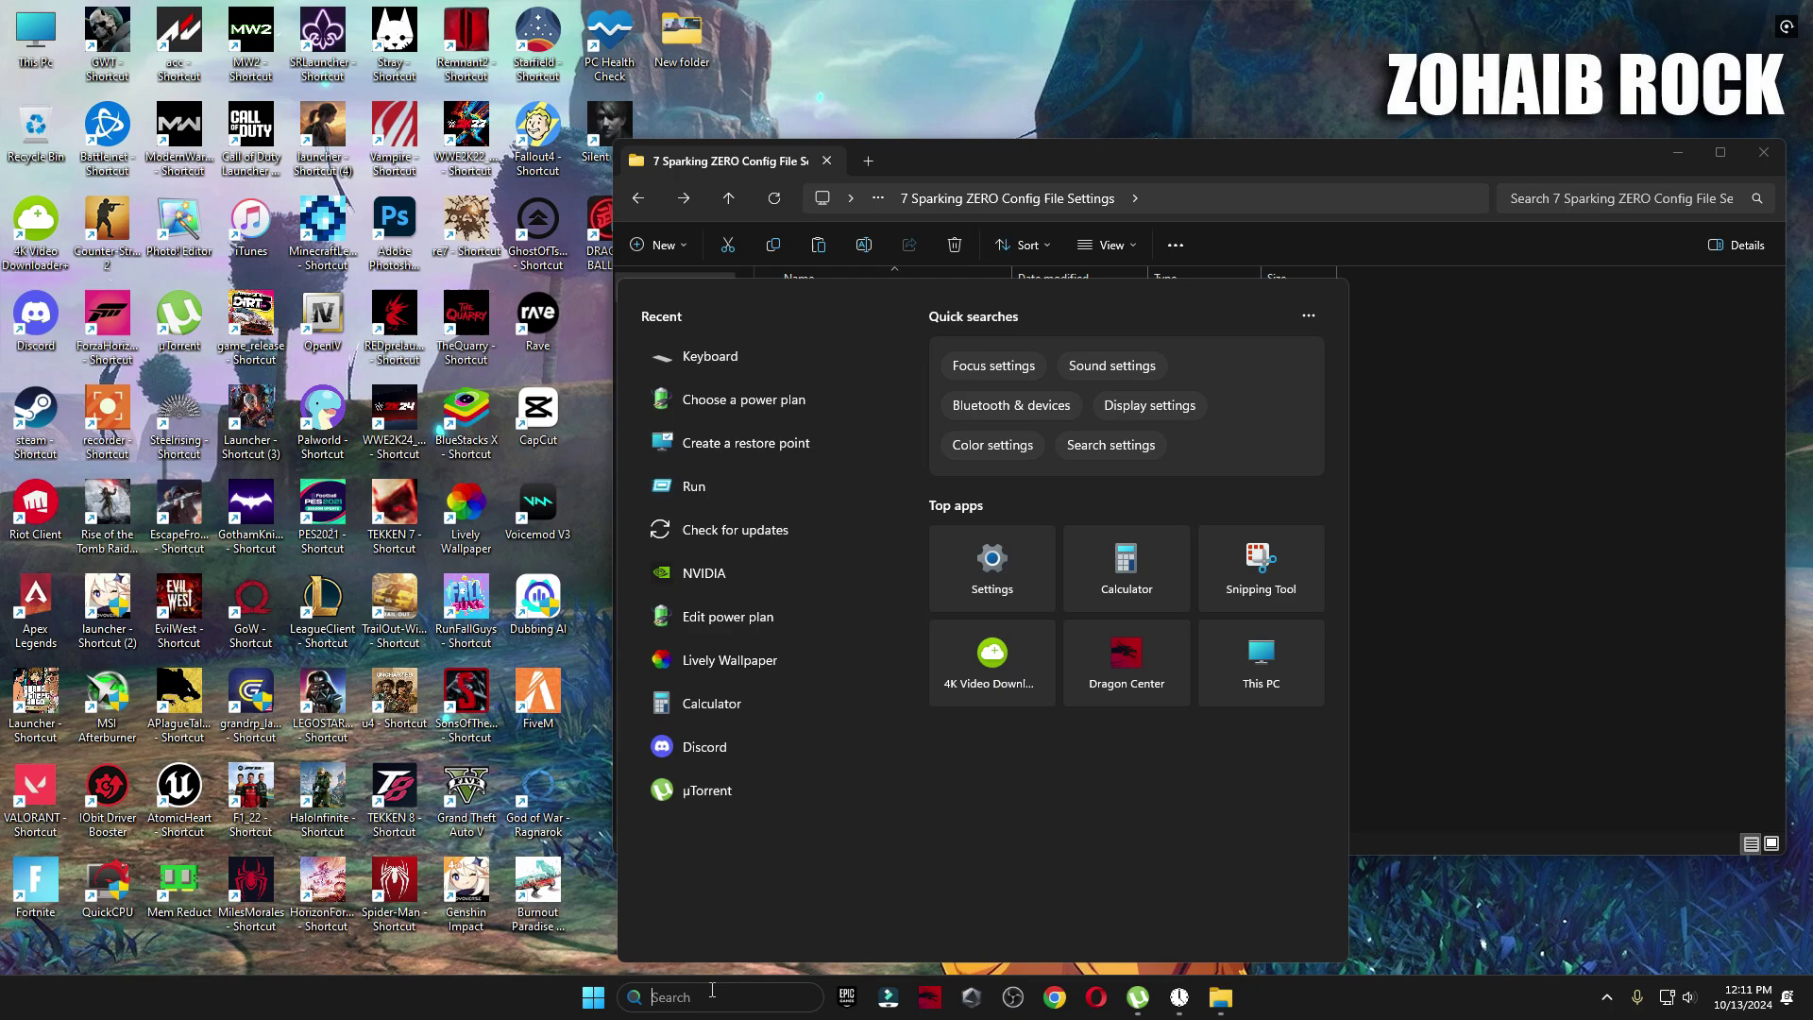
{"action": "type", "text": "run"}
{"action": "left_click", "coordinate": [812, 427]}
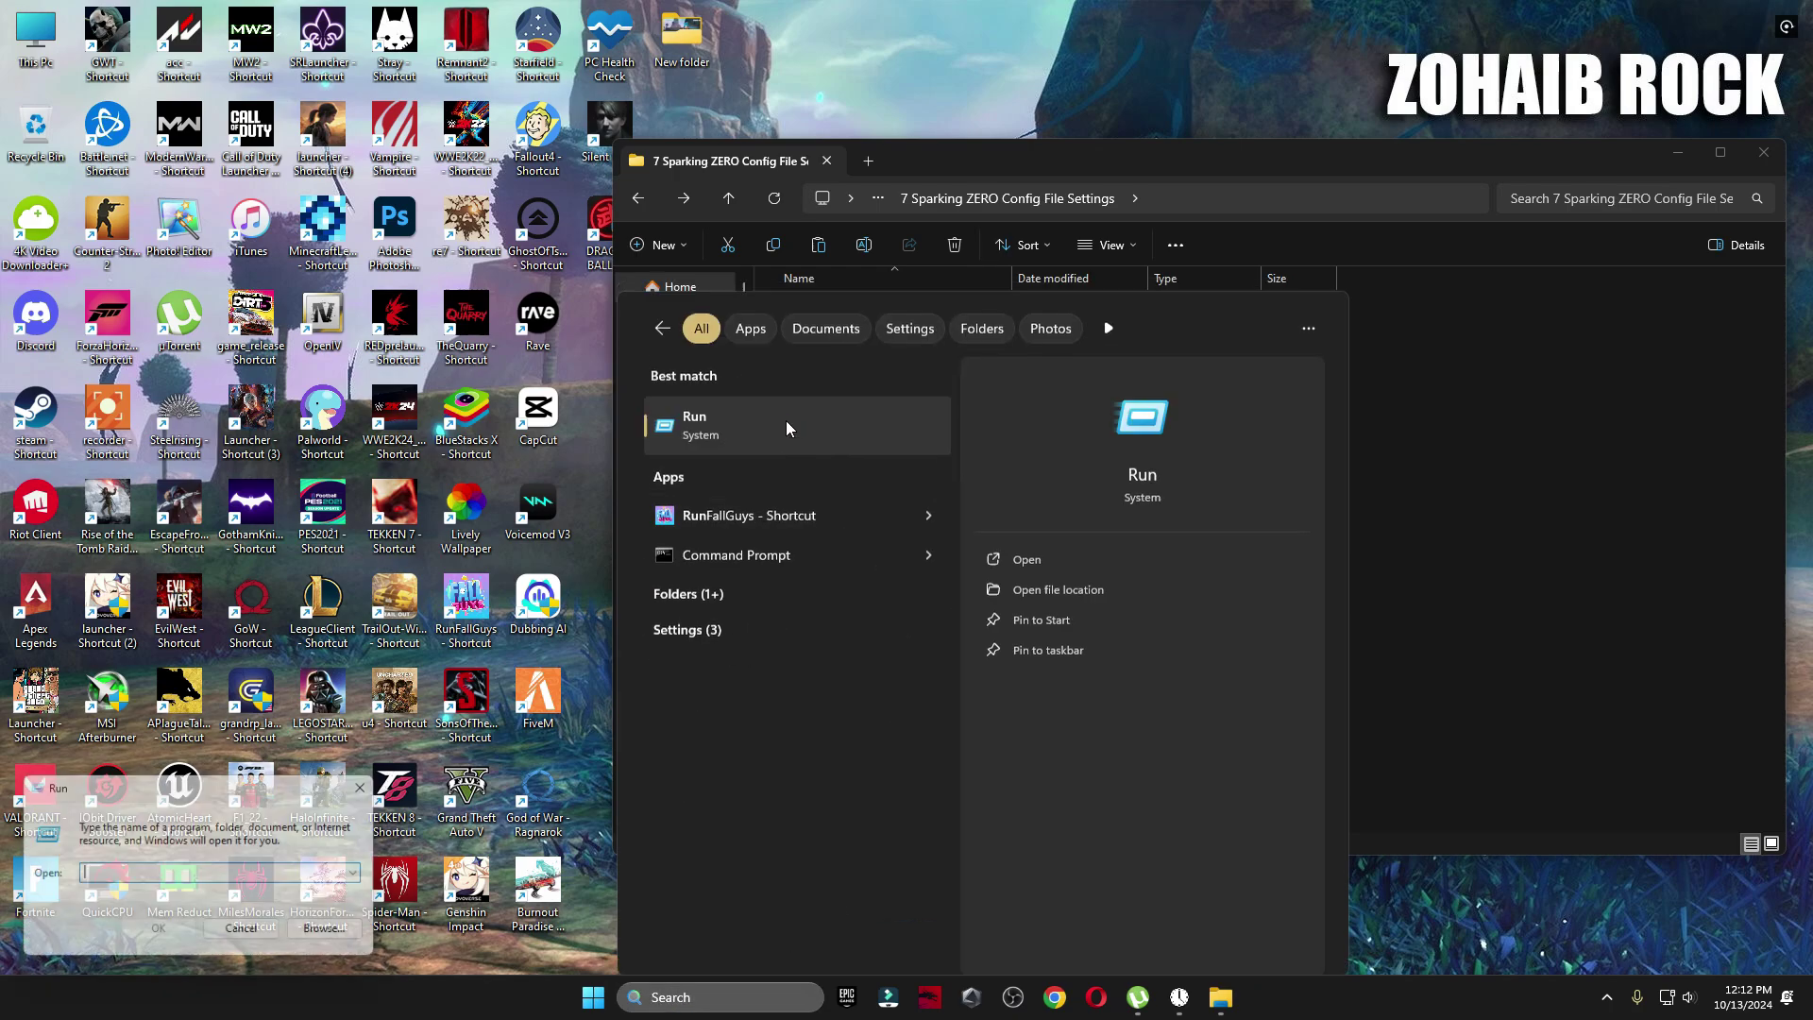
{"action": "left_click_drag", "start_coordinate": [269, 781], "coordinate": [1134, 367]}
{"action": "type", "text": "a"}
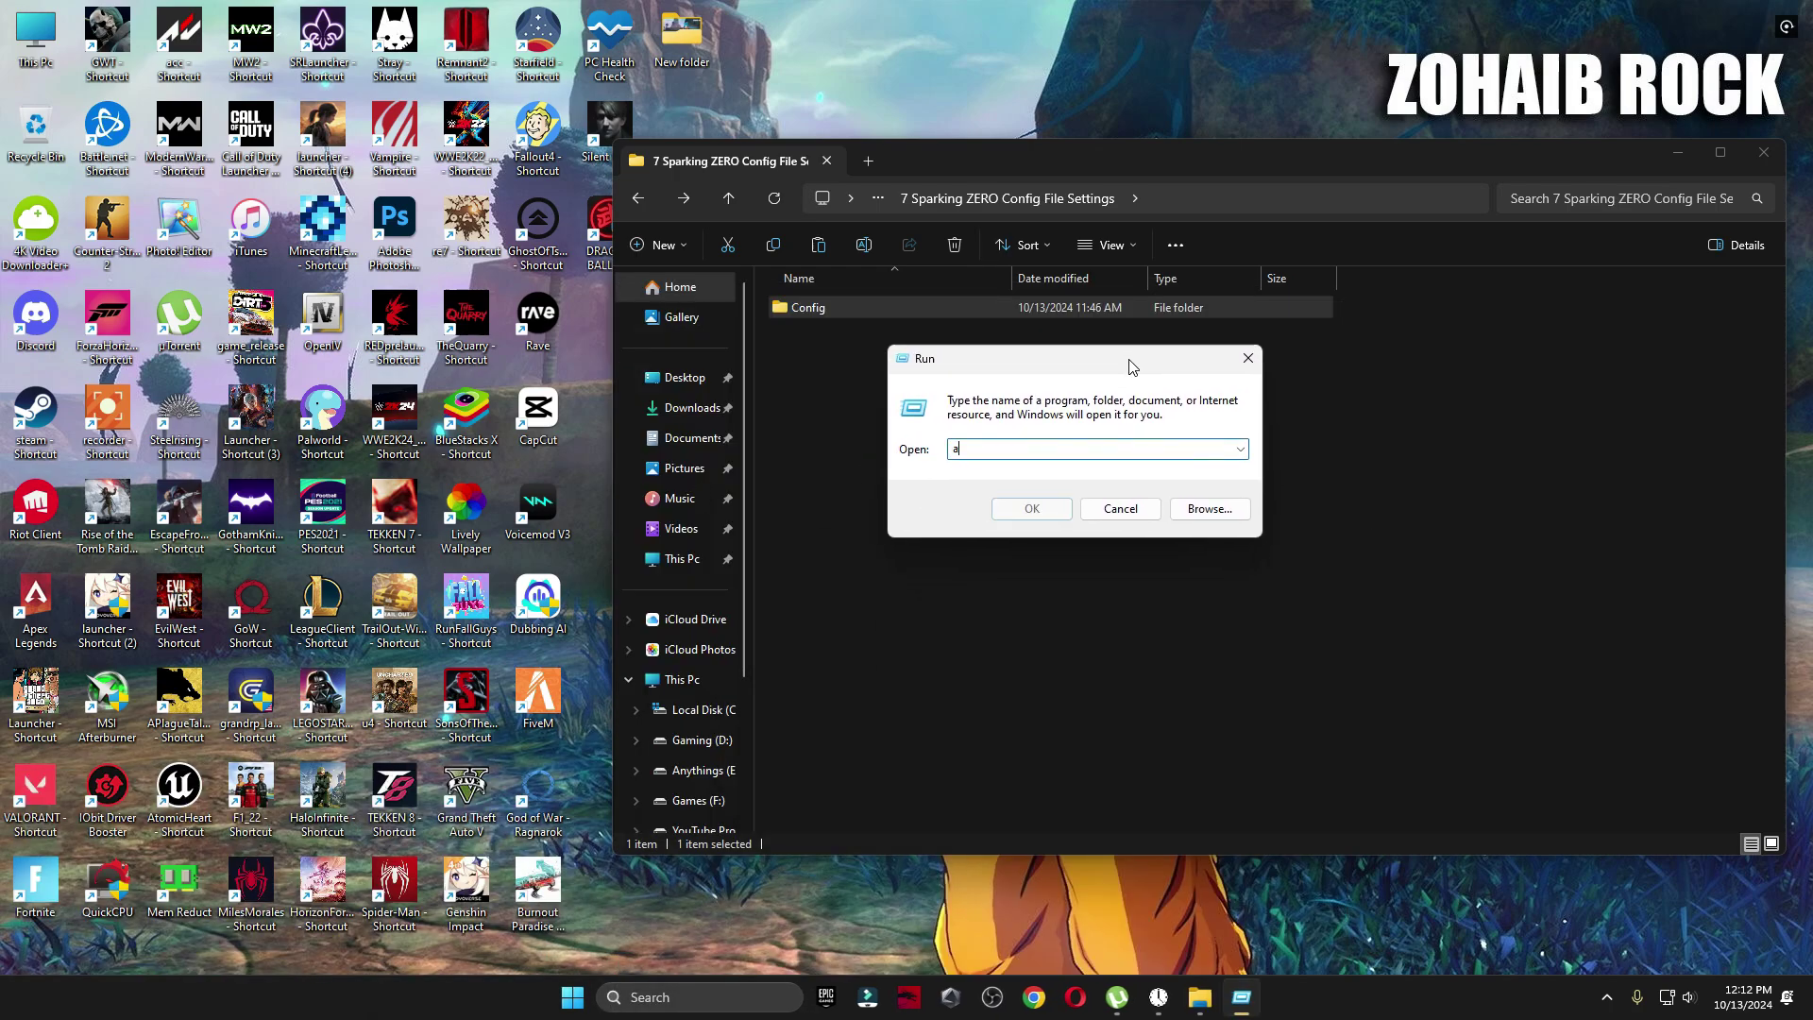
{"action": "type", "text": "ppdata"}
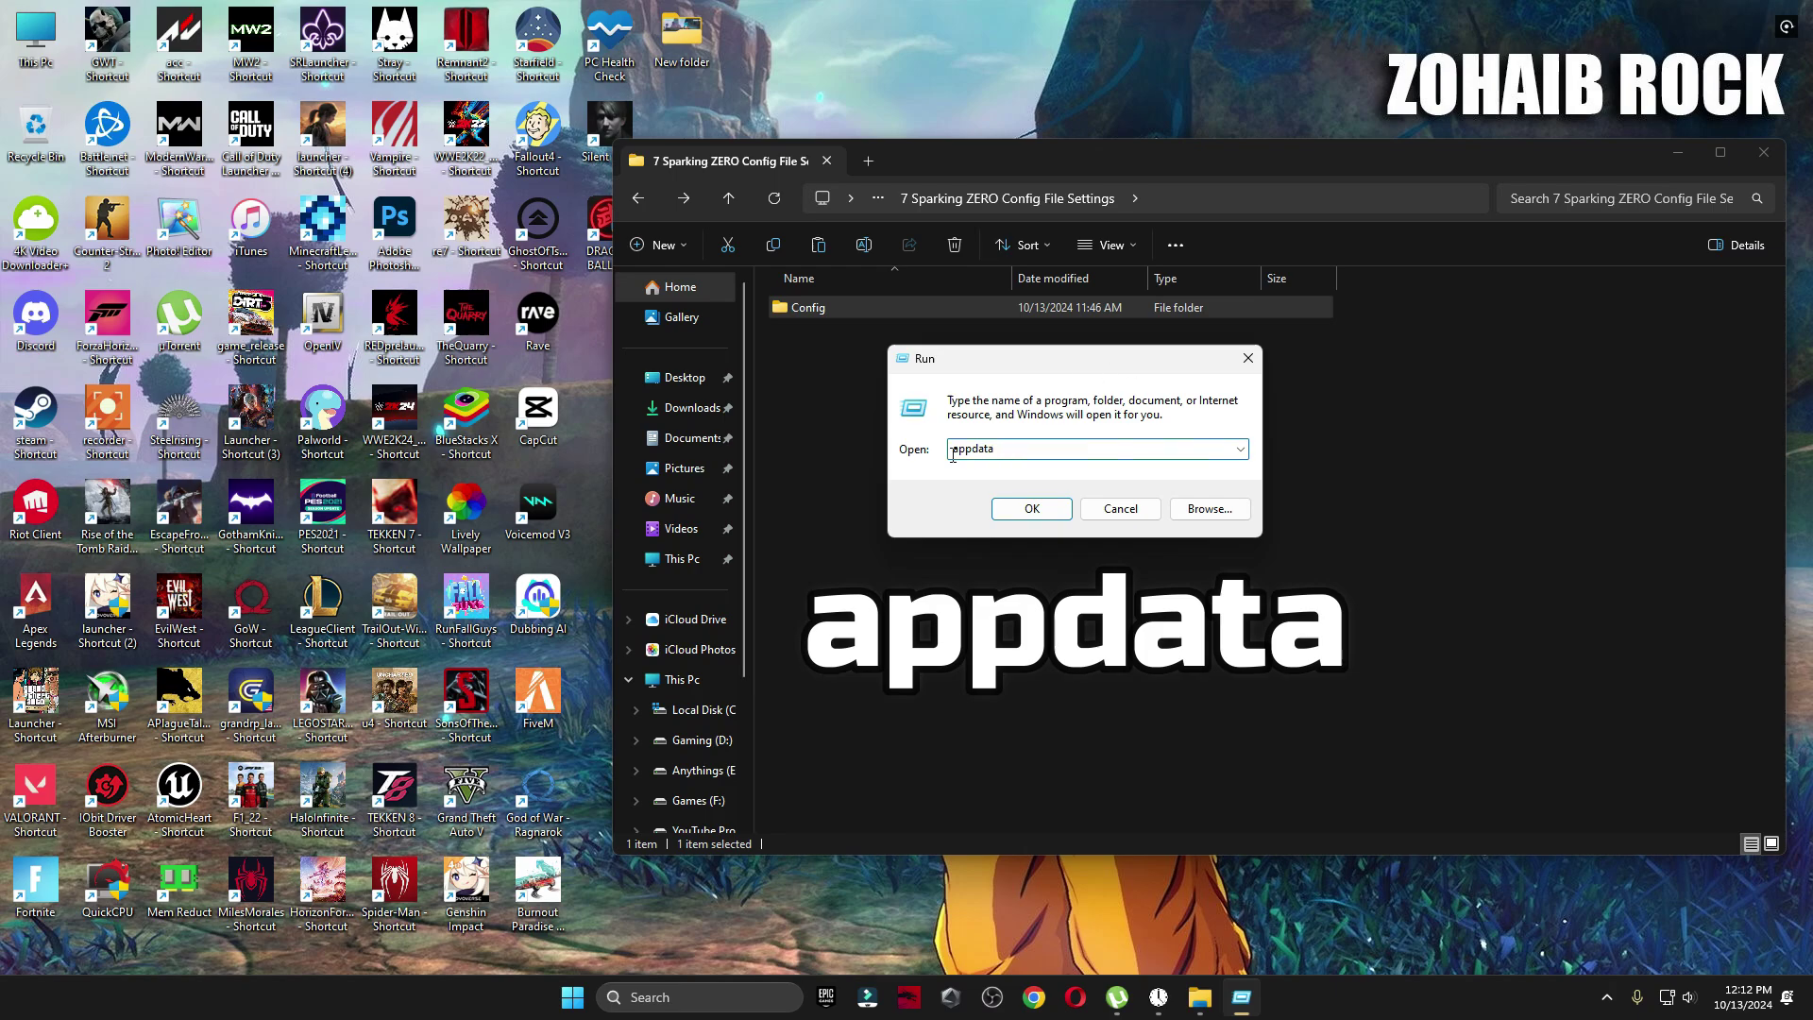
{"action": "left_click", "coordinate": [1047, 519]}
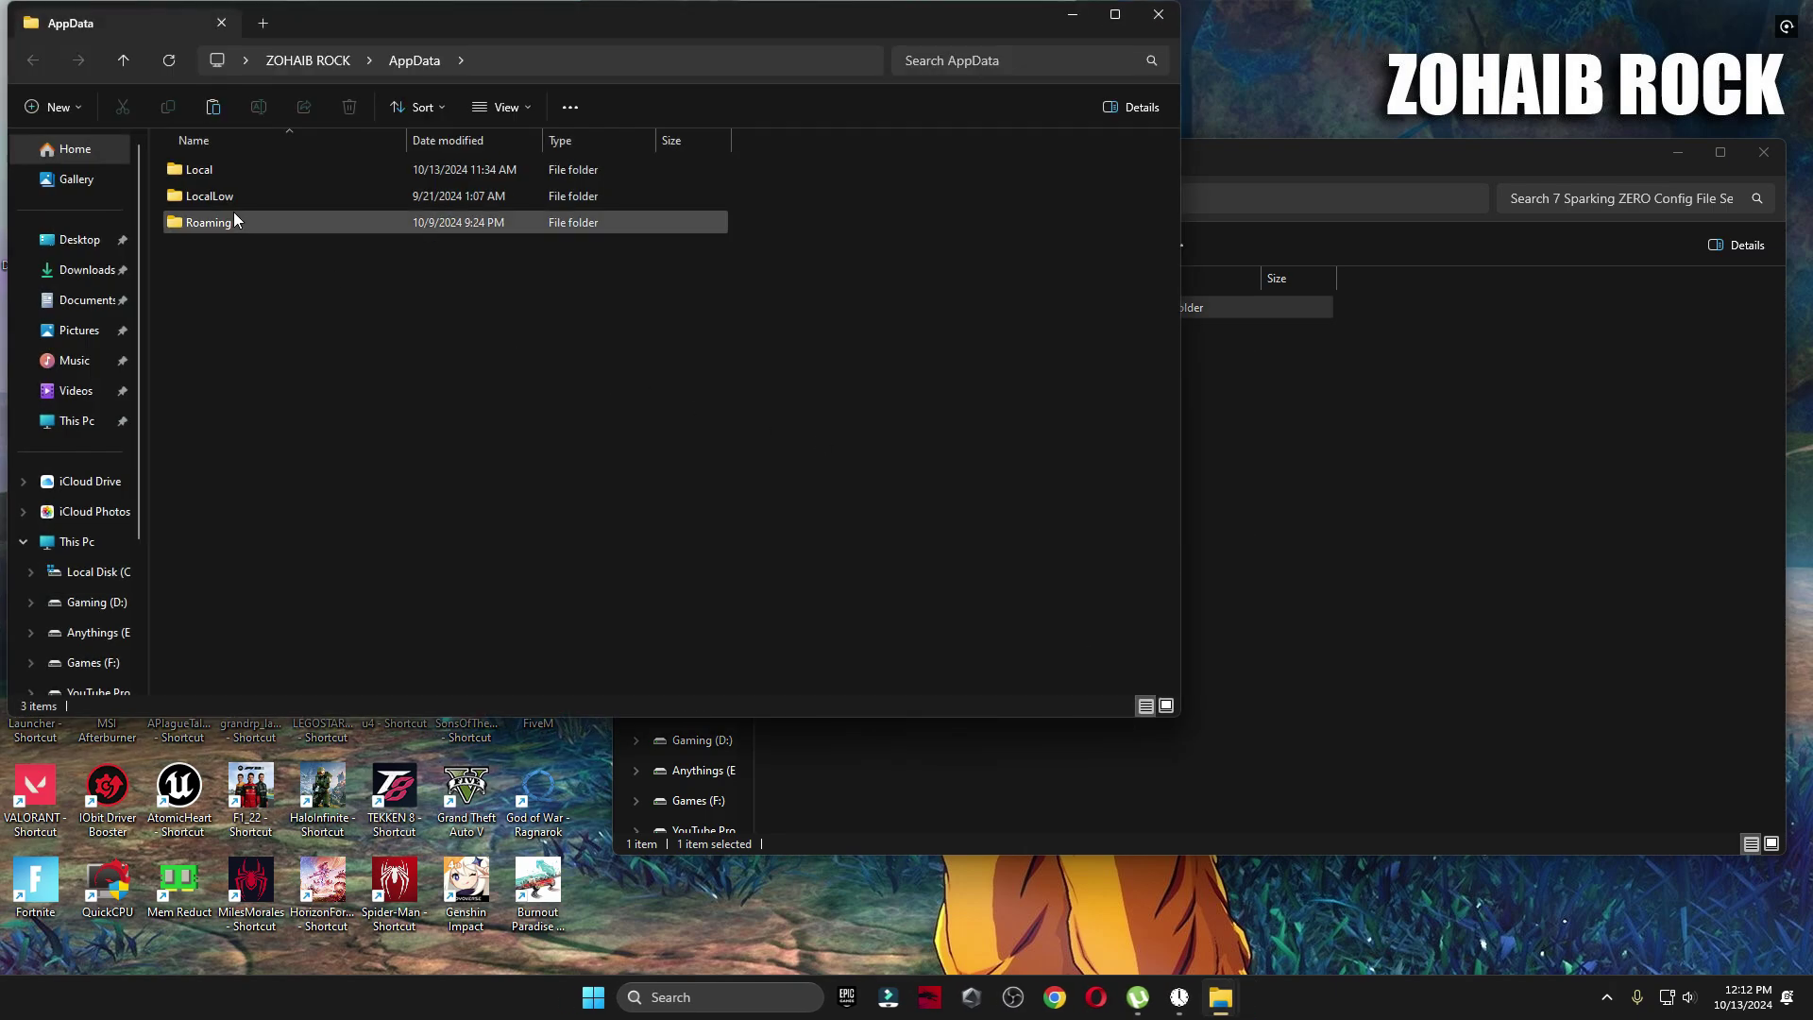
Paste the copied Config folder into the Saved folder of SparkingZERO under AppData's Local folder
{"action": "double_click", "coordinate": [252, 170]}
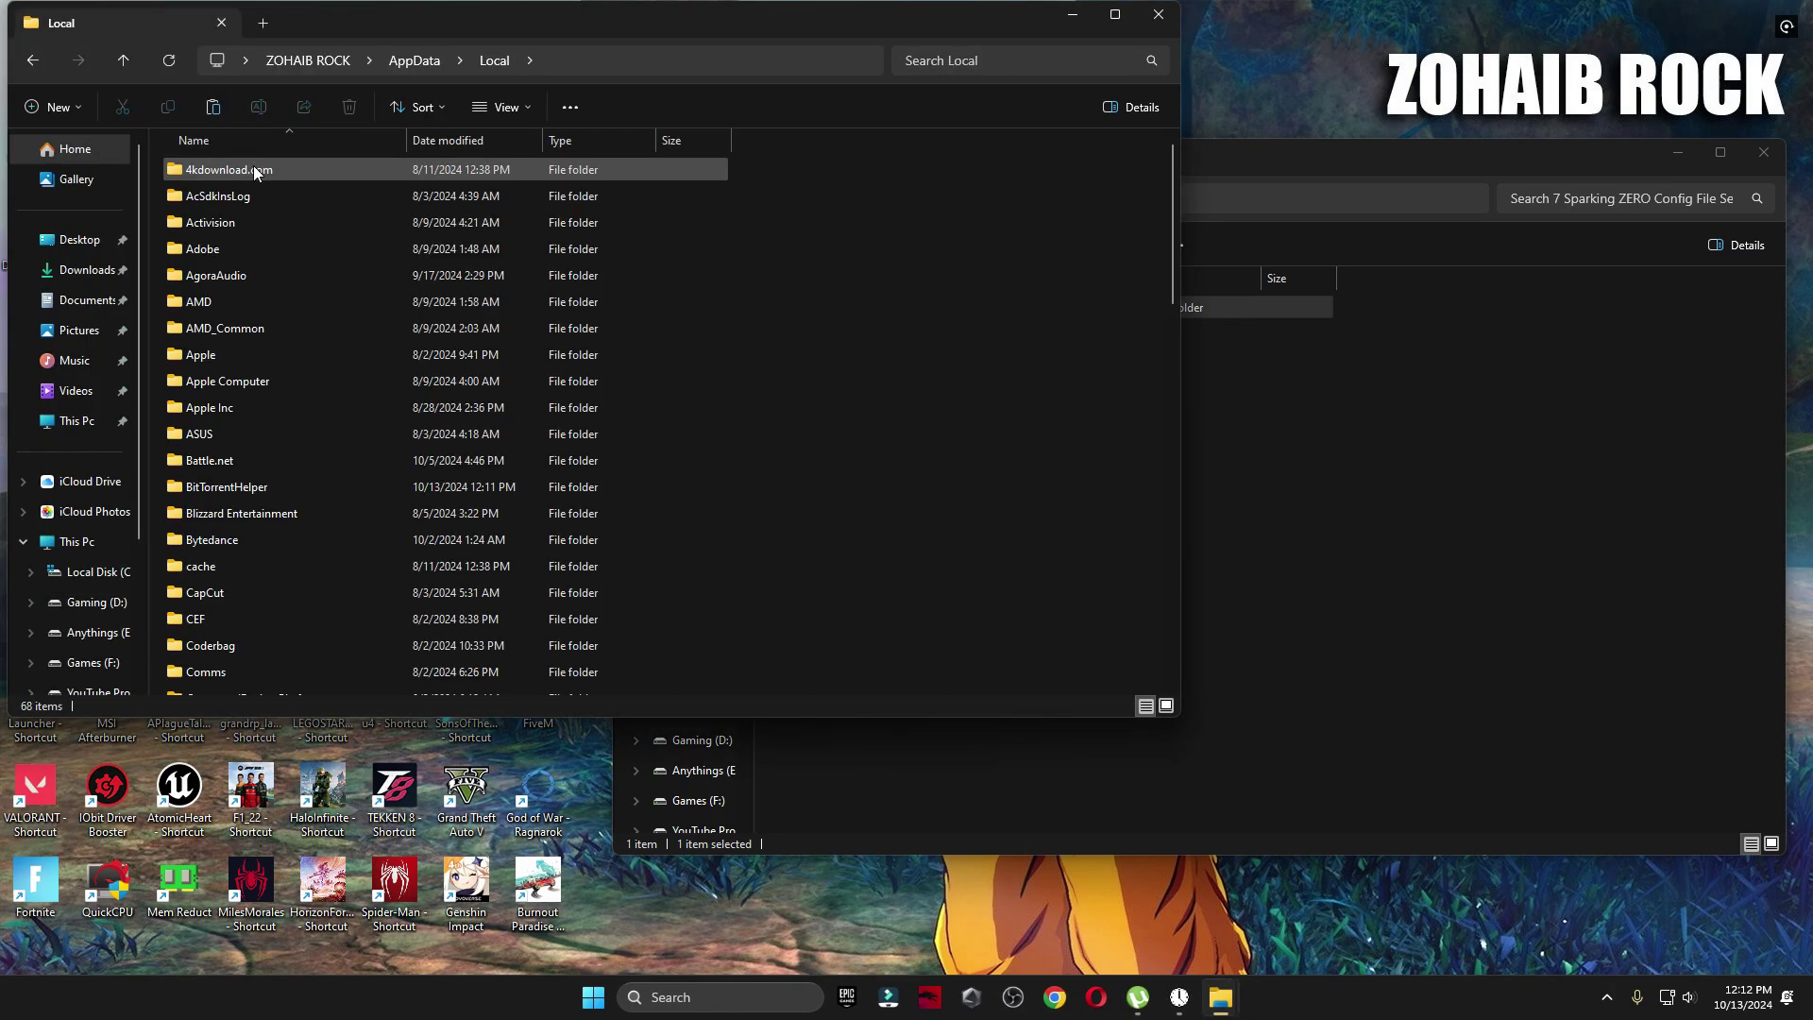
{"action": "key", "text": "s"}
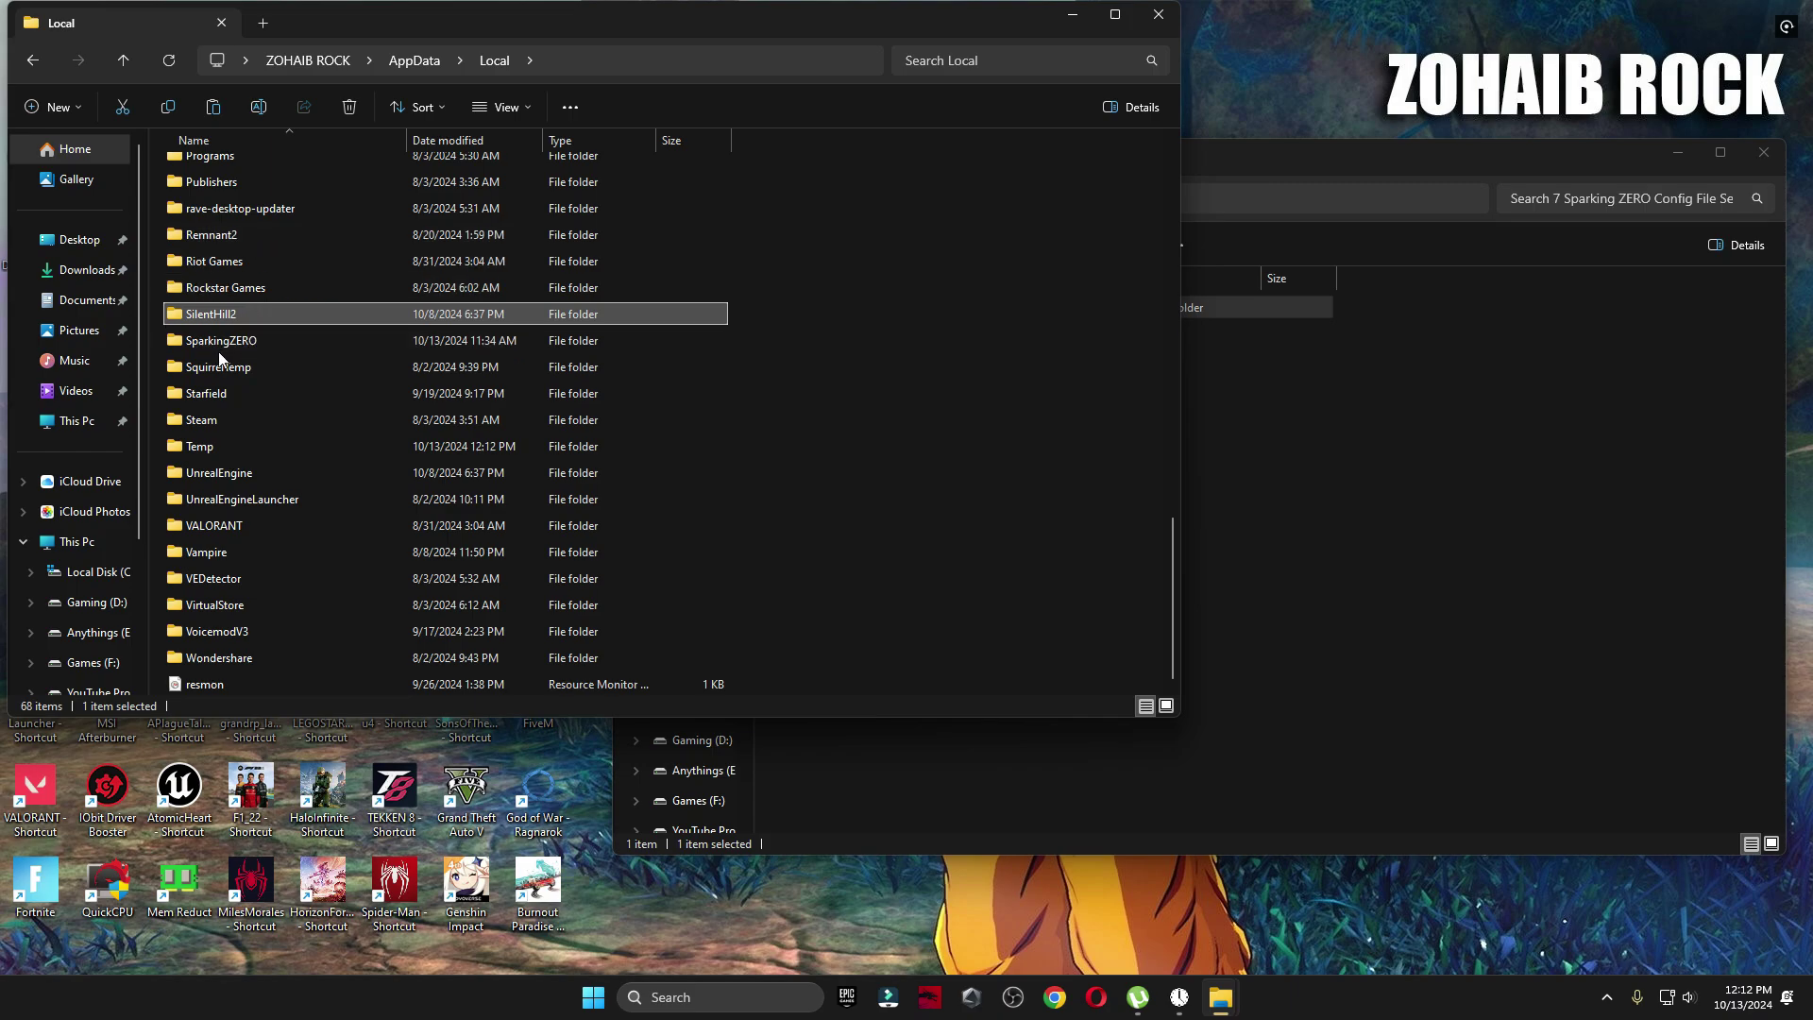
{"action": "double_click", "coordinate": [263, 344]}
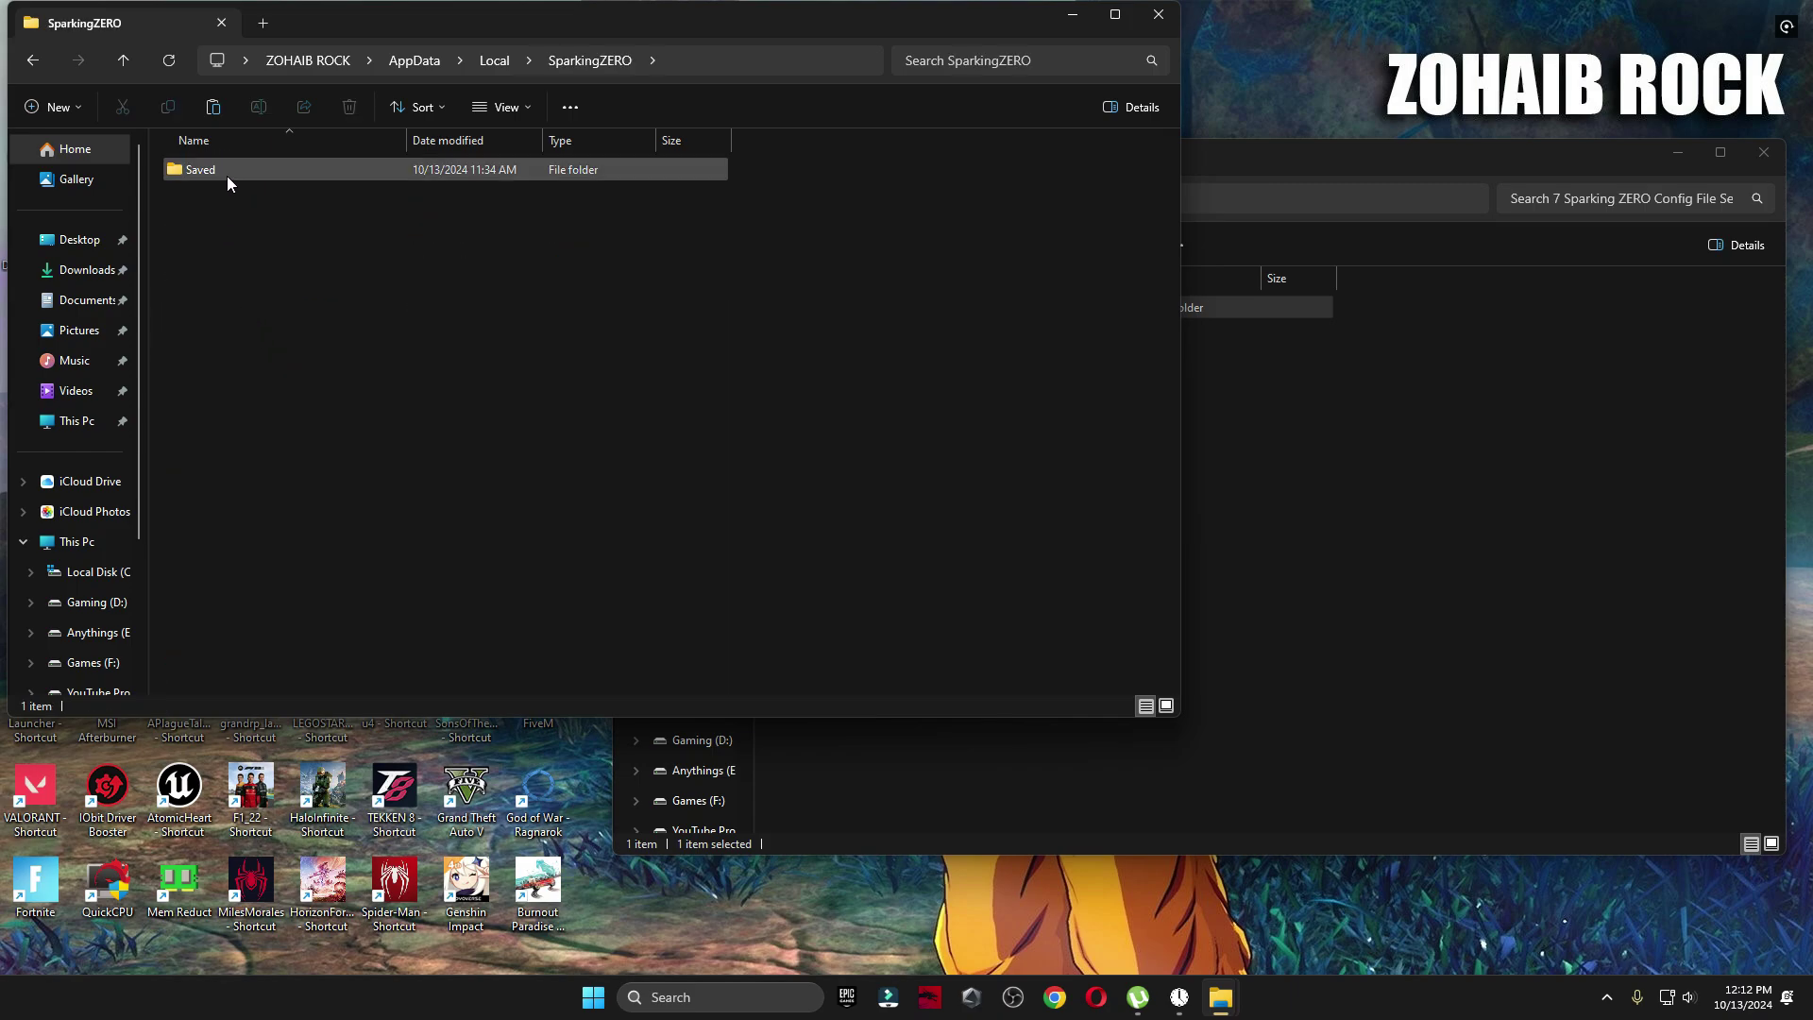
{"action": "double_click", "coordinate": [227, 175]}
{"action": "right_click", "coordinate": [281, 452]}
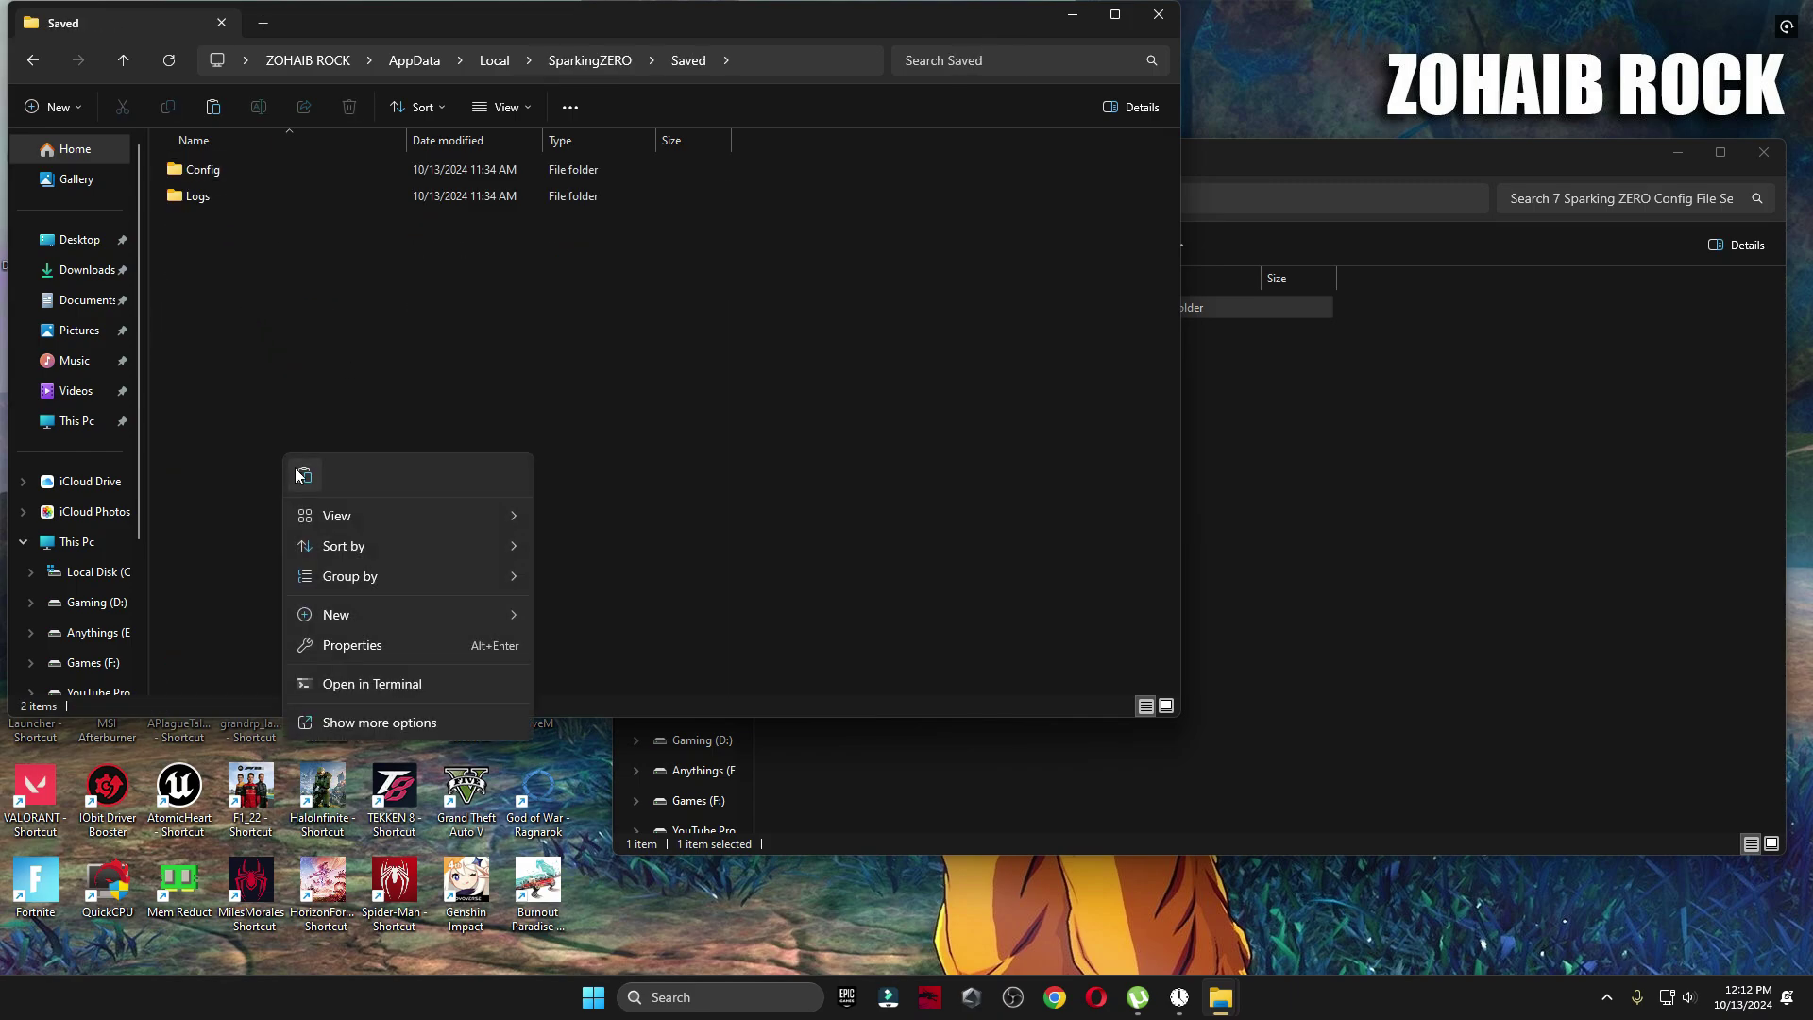
{"action": "left_click", "coordinate": [296, 471]}
{"action": "left_click", "coordinate": [814, 348]}
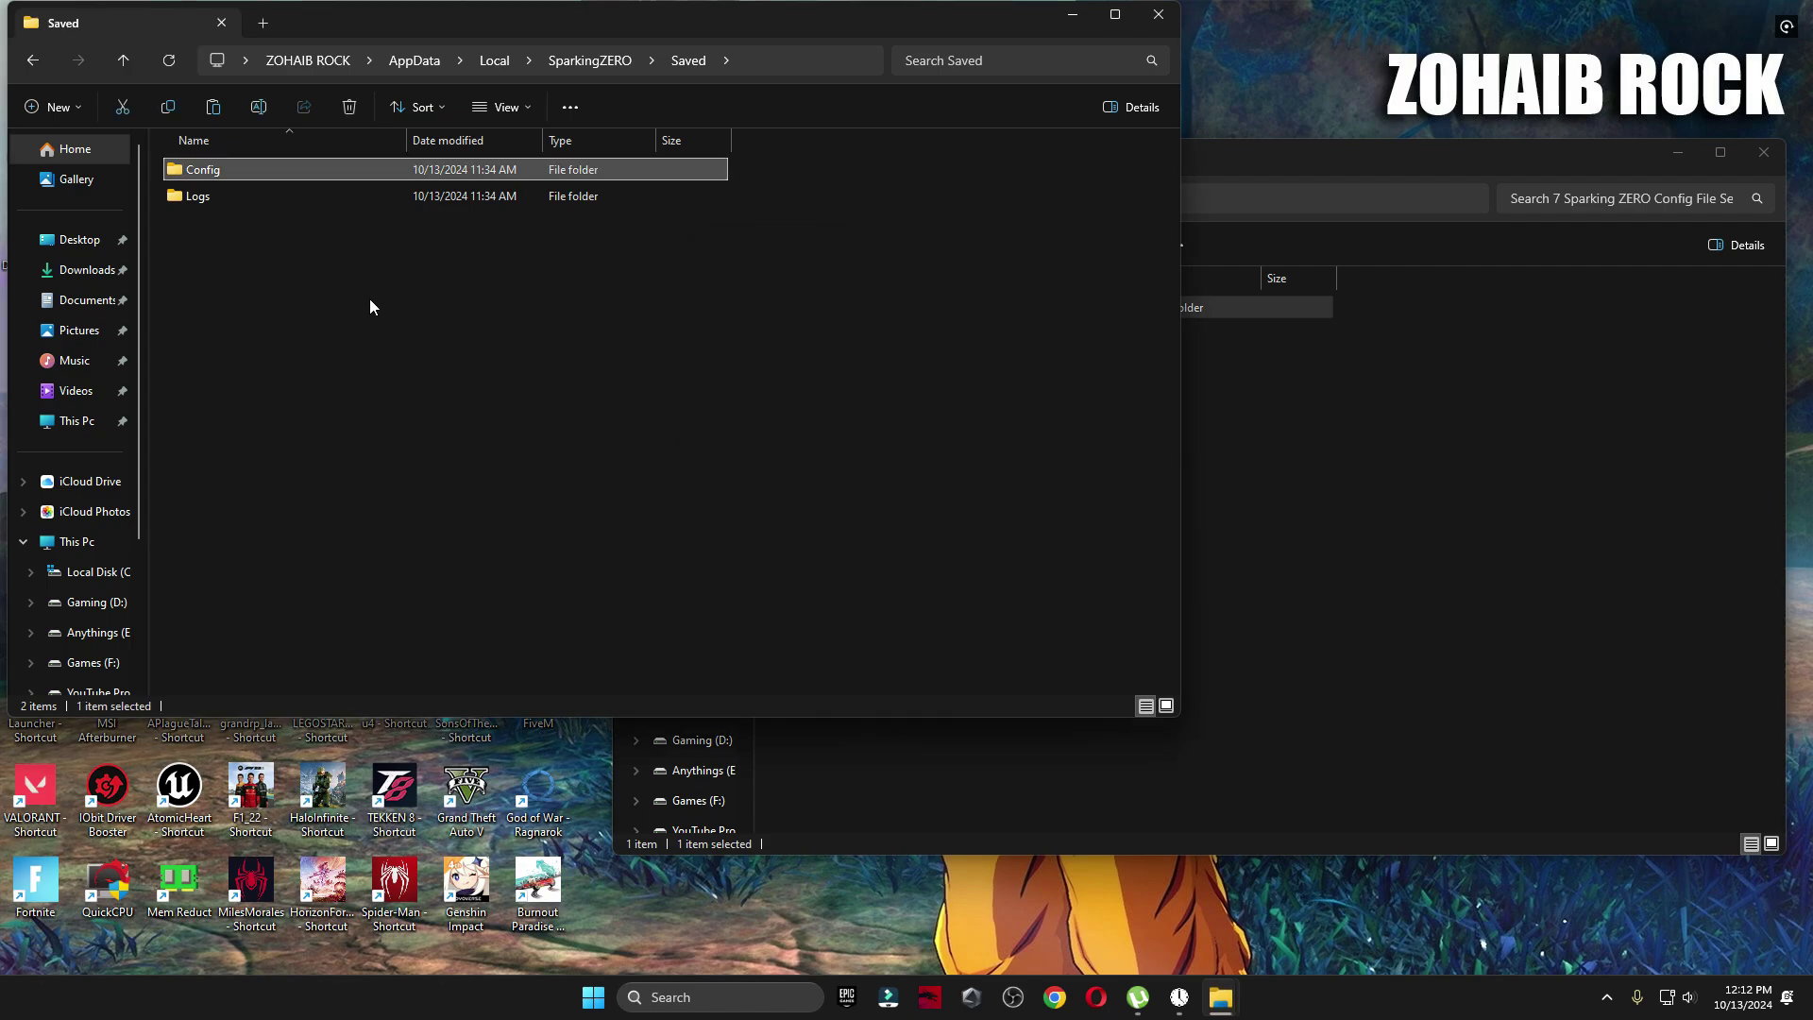
Check the configuration files in the Windows subfolder of the game's Config folder and close that window
{"action": "double_click", "coordinate": [200, 169]}
{"action": "double_click", "coordinate": [206, 172]}
{"action": "left_click", "coordinate": [207, 172]}
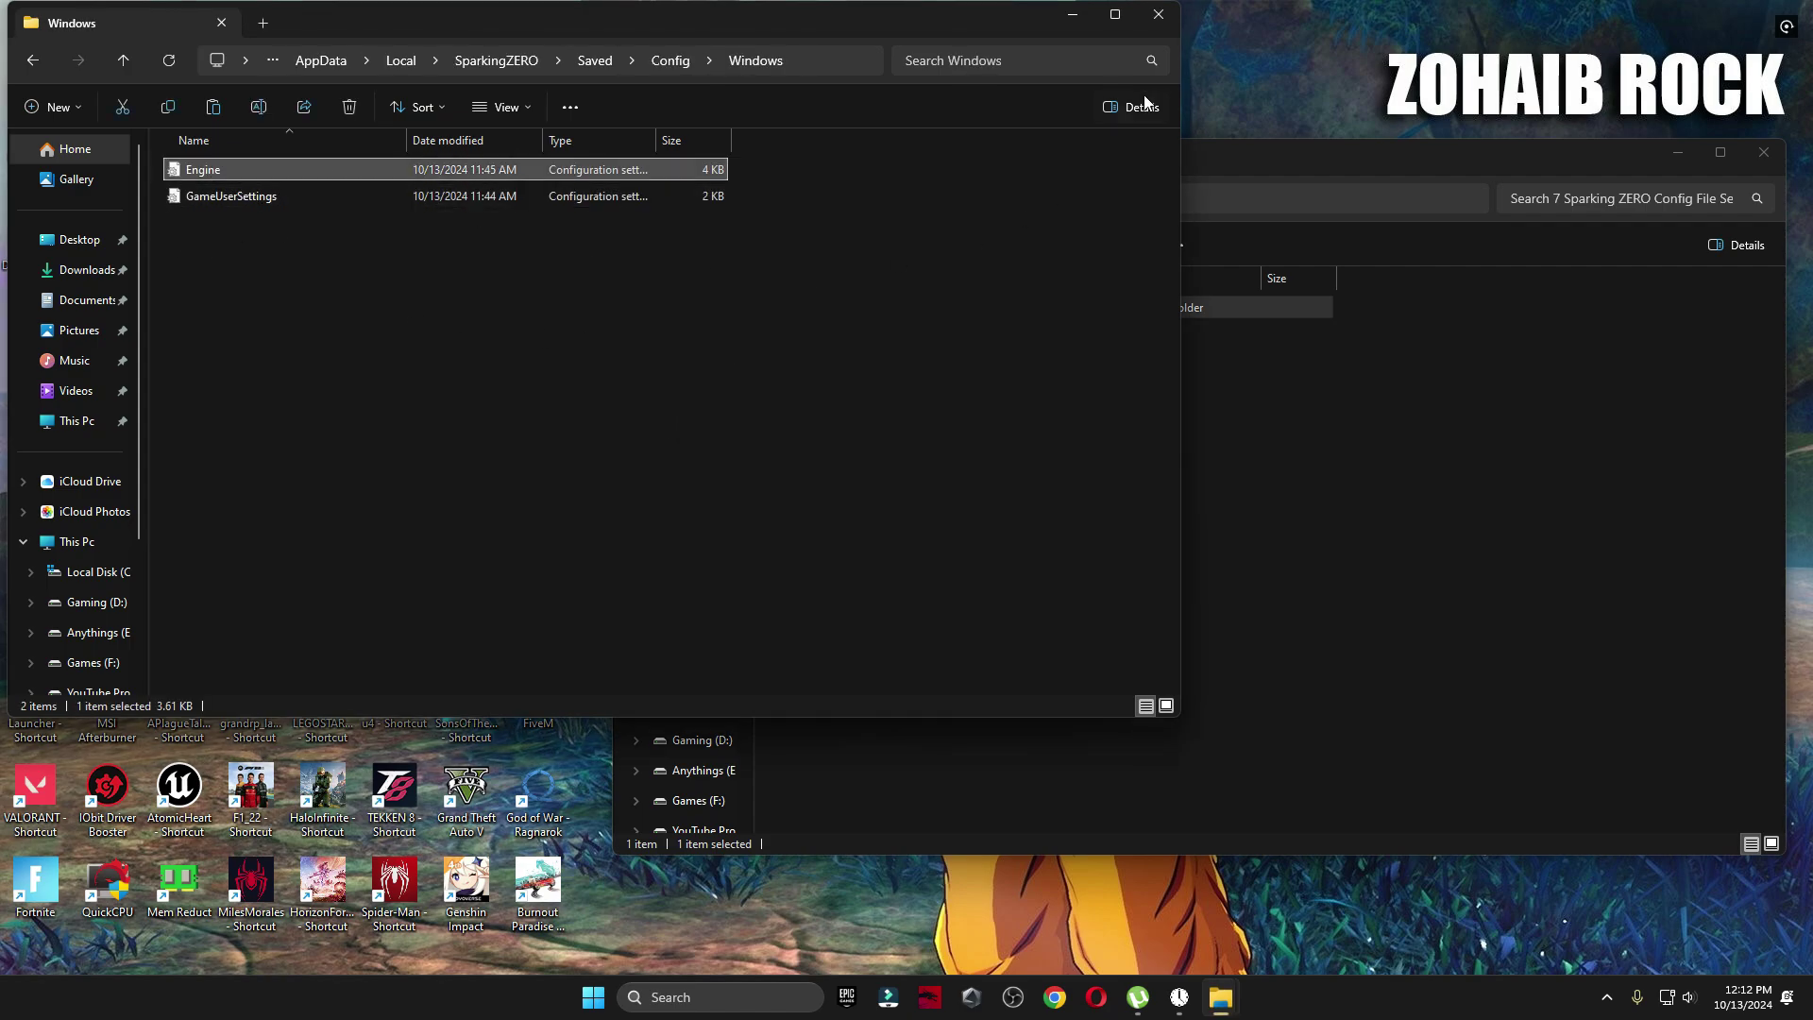
{"action": "left_click", "coordinate": [1159, 15]}
View the pictures Sparking Zero Graphics Settings 1 and 2 in the 8 DRAGON BALL Sparking ZERO Best Settings PICS folder
{"action": "key", "text": "BackSpace"}
{"action": "left_click", "coordinate": [891, 492]}
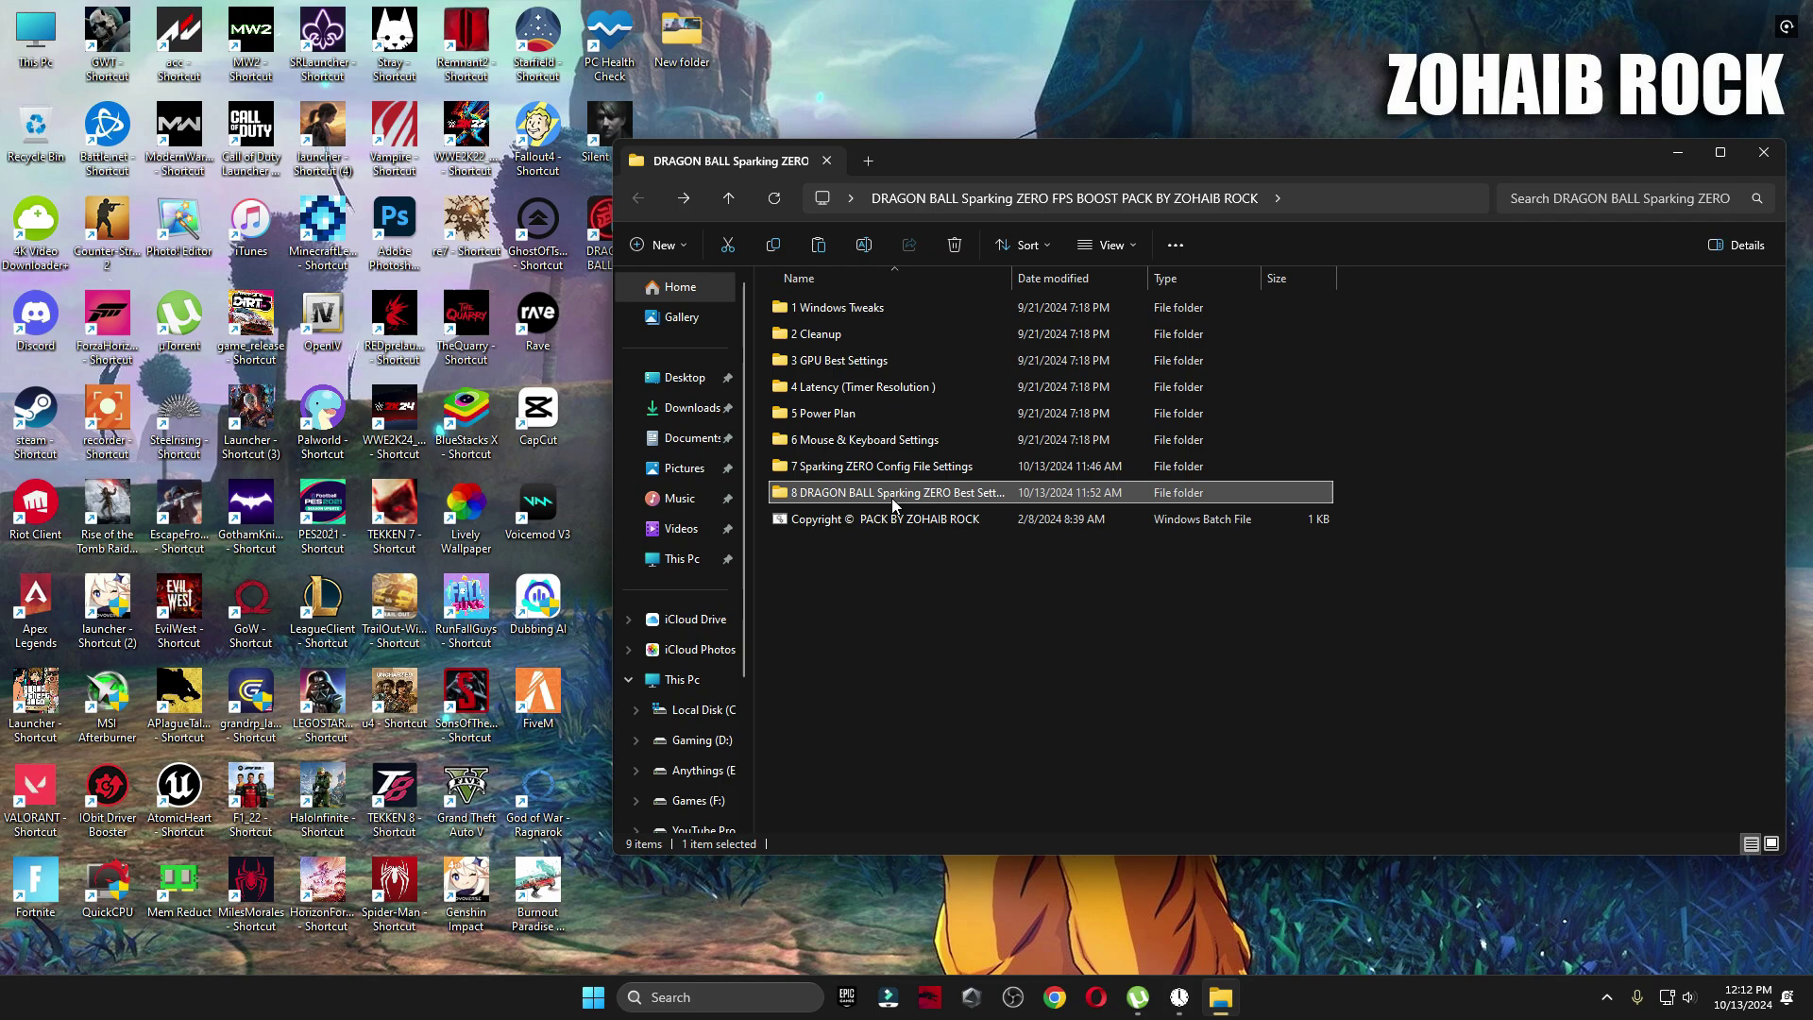
{"action": "double_click", "coordinate": [902, 493]}
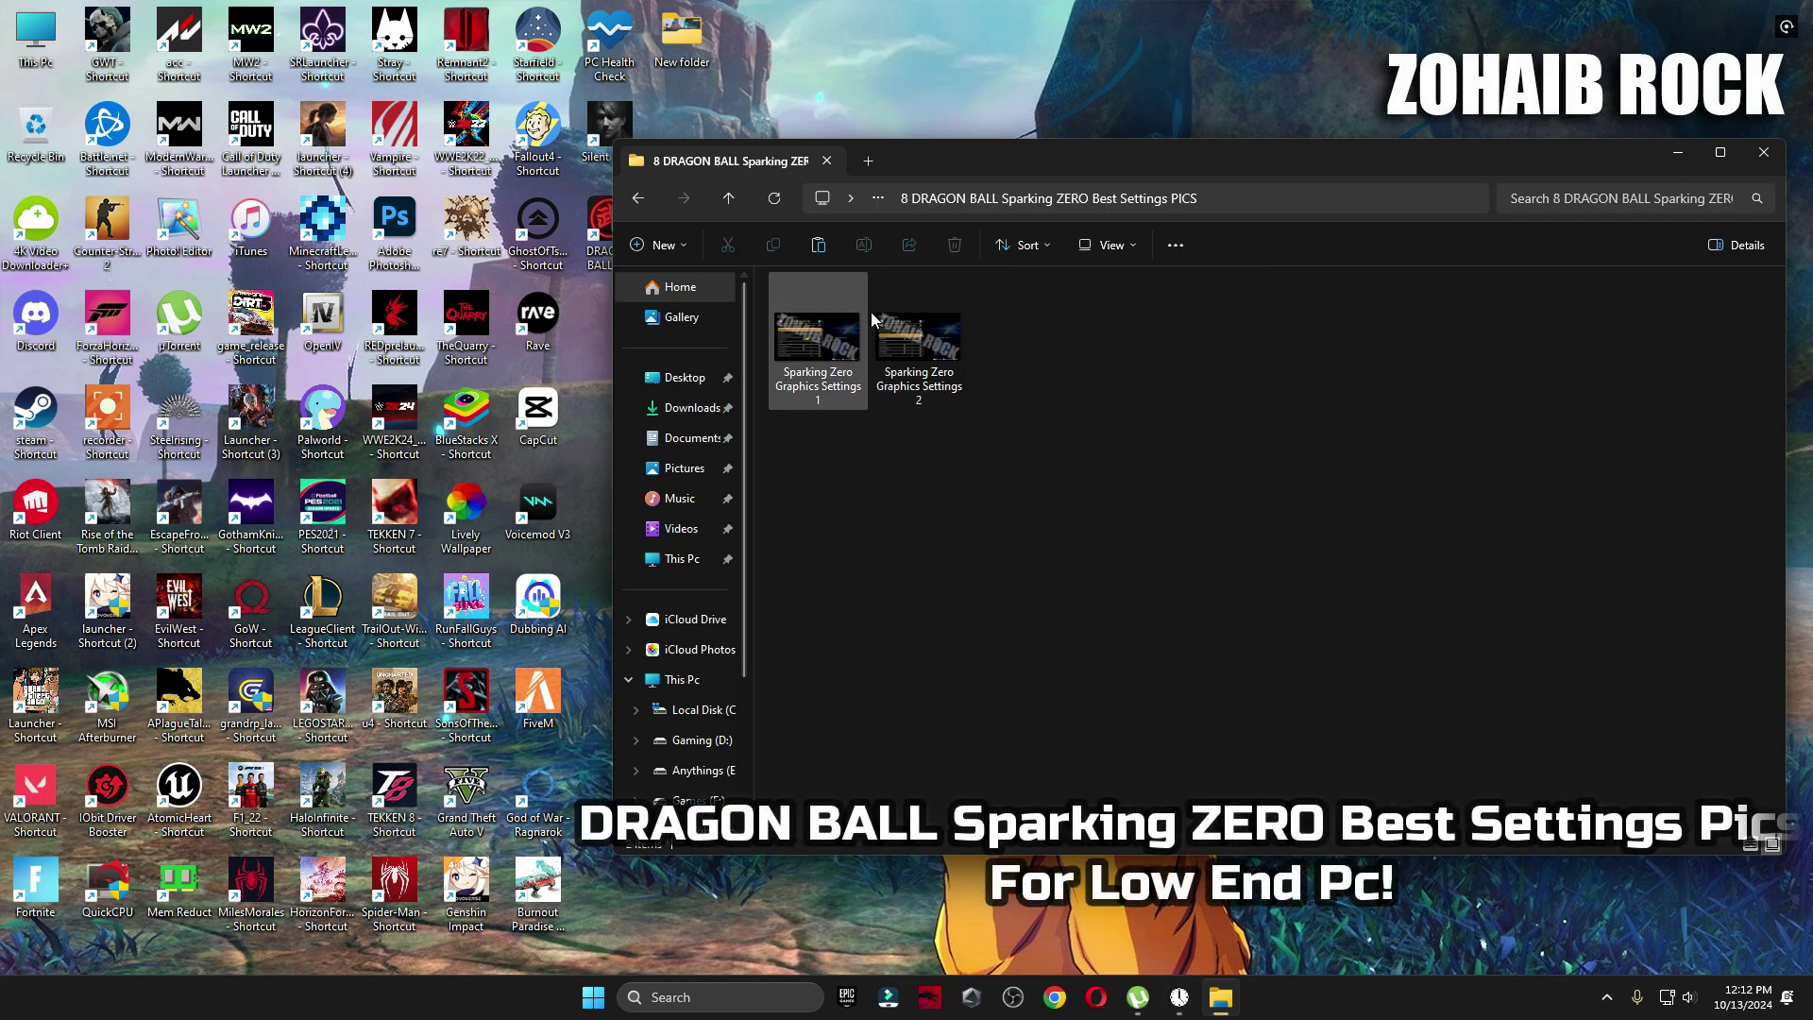
{"action": "left_click", "coordinate": [833, 340]}
{"action": "double_click", "coordinate": [831, 335]}
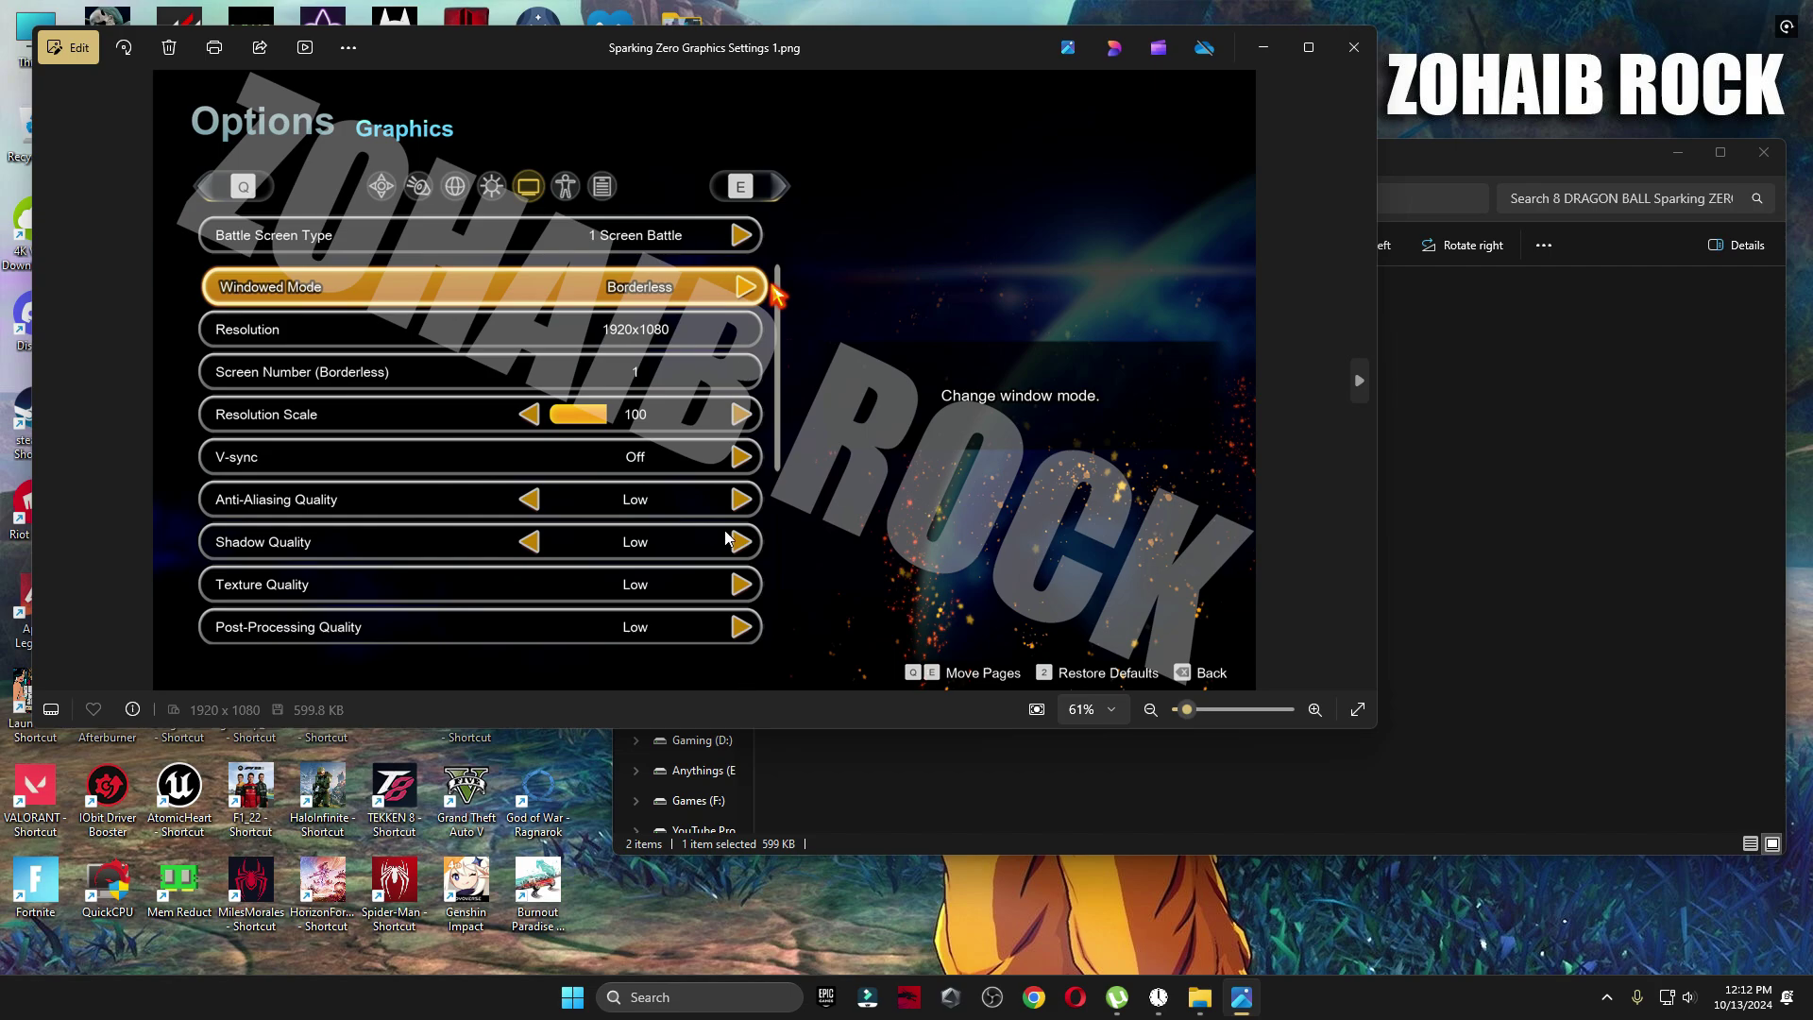
{"action": "key", "text": "Right"}
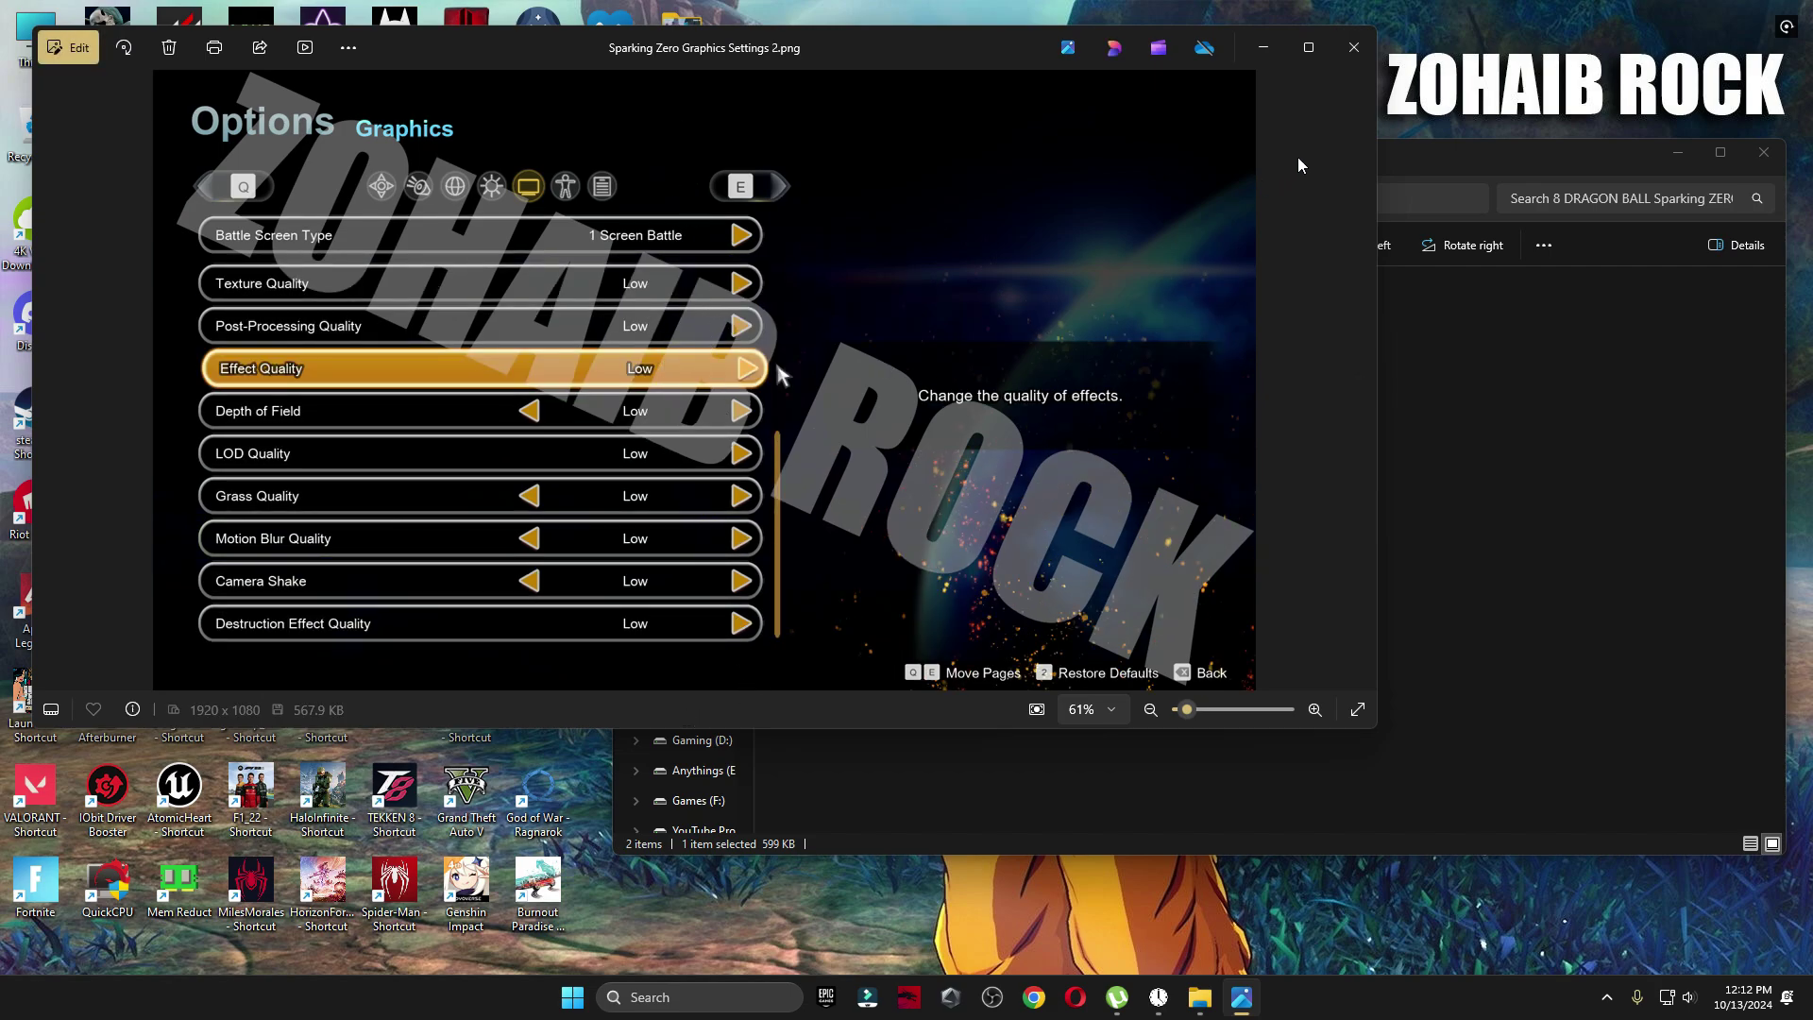
Close the picture and the pack folder, and open the Windows power options for restarting the PC
{"action": "left_click", "coordinate": [1354, 47]}
{"action": "left_click", "coordinate": [1763, 152]}
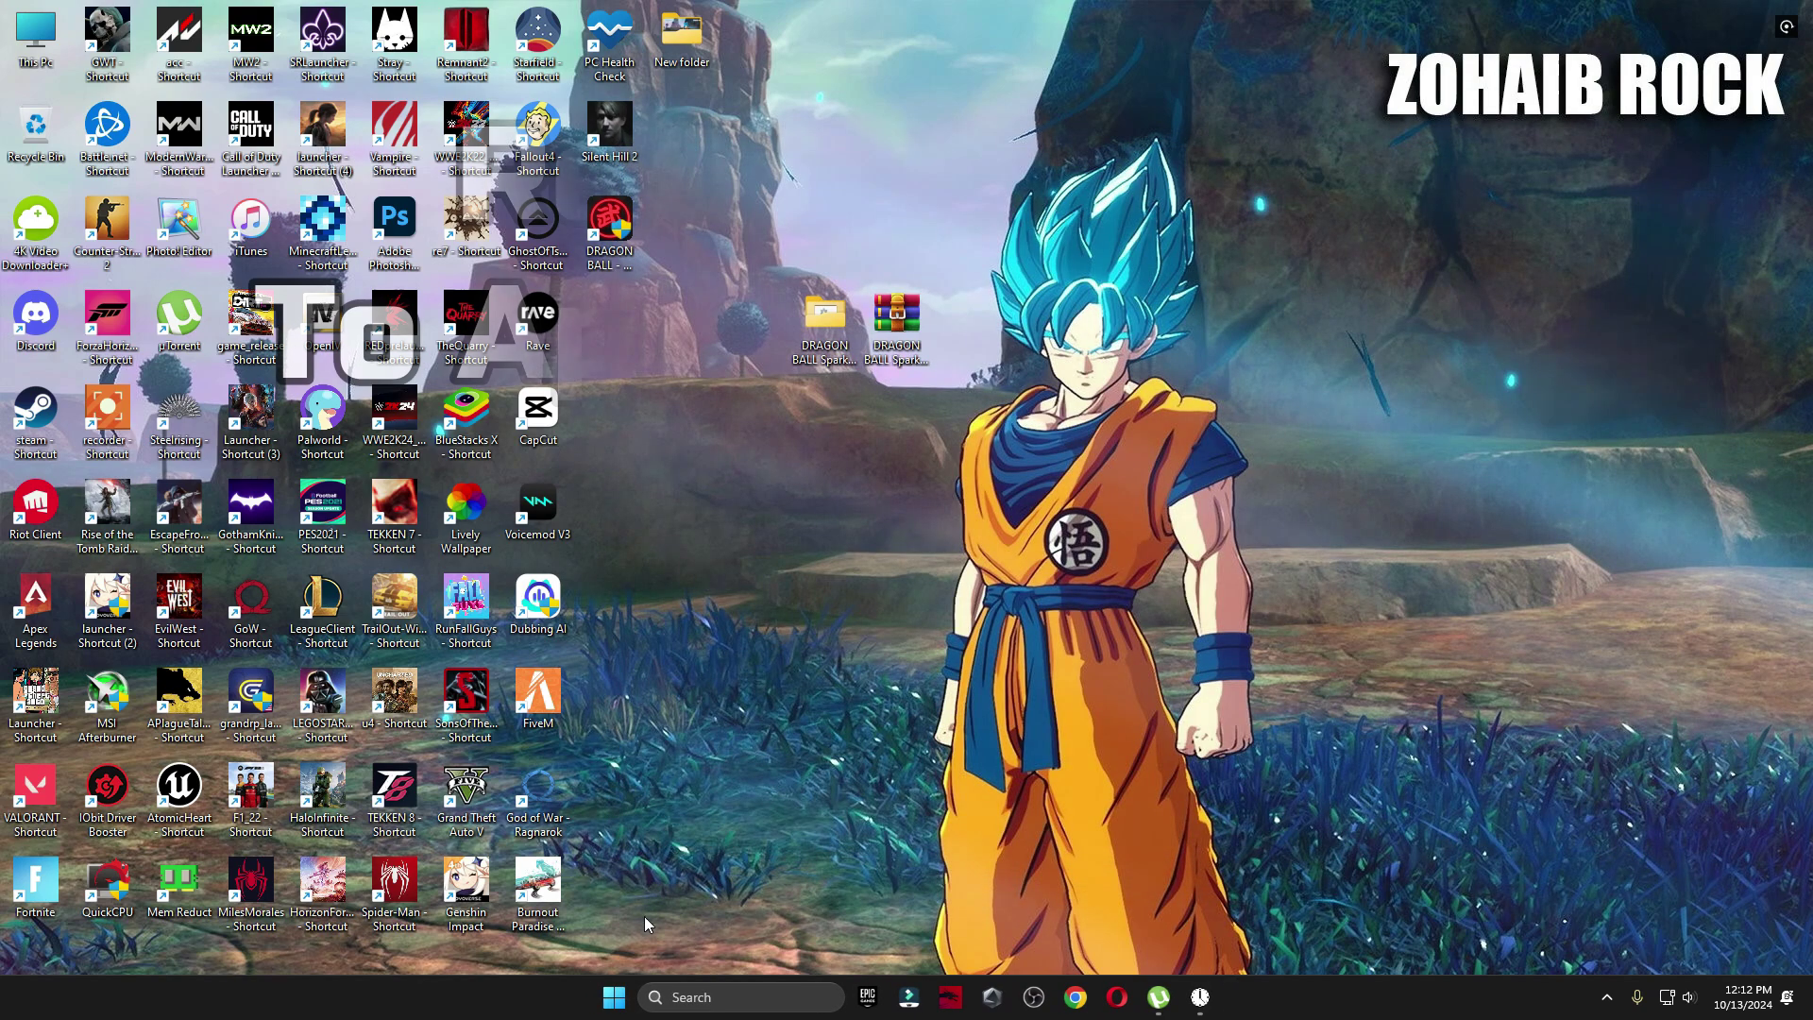
{"action": "left_click", "coordinate": [621, 984]}
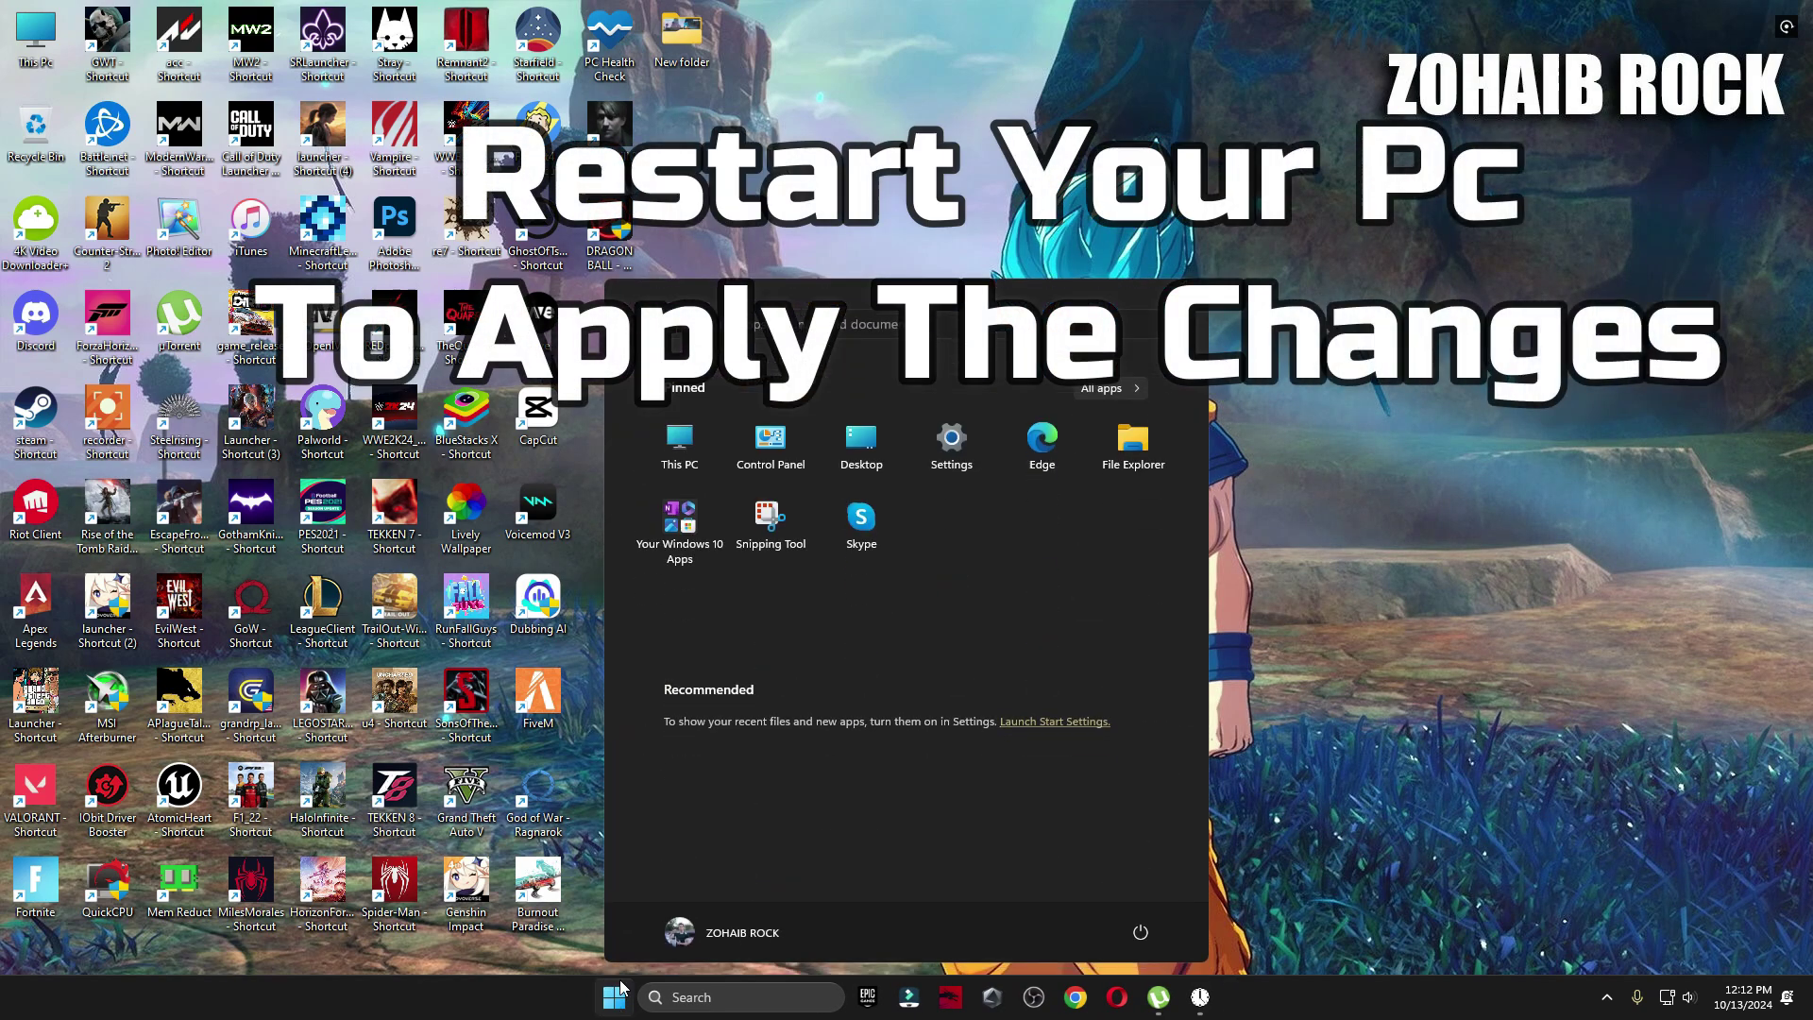
{"action": "left_click", "coordinate": [1142, 943]}
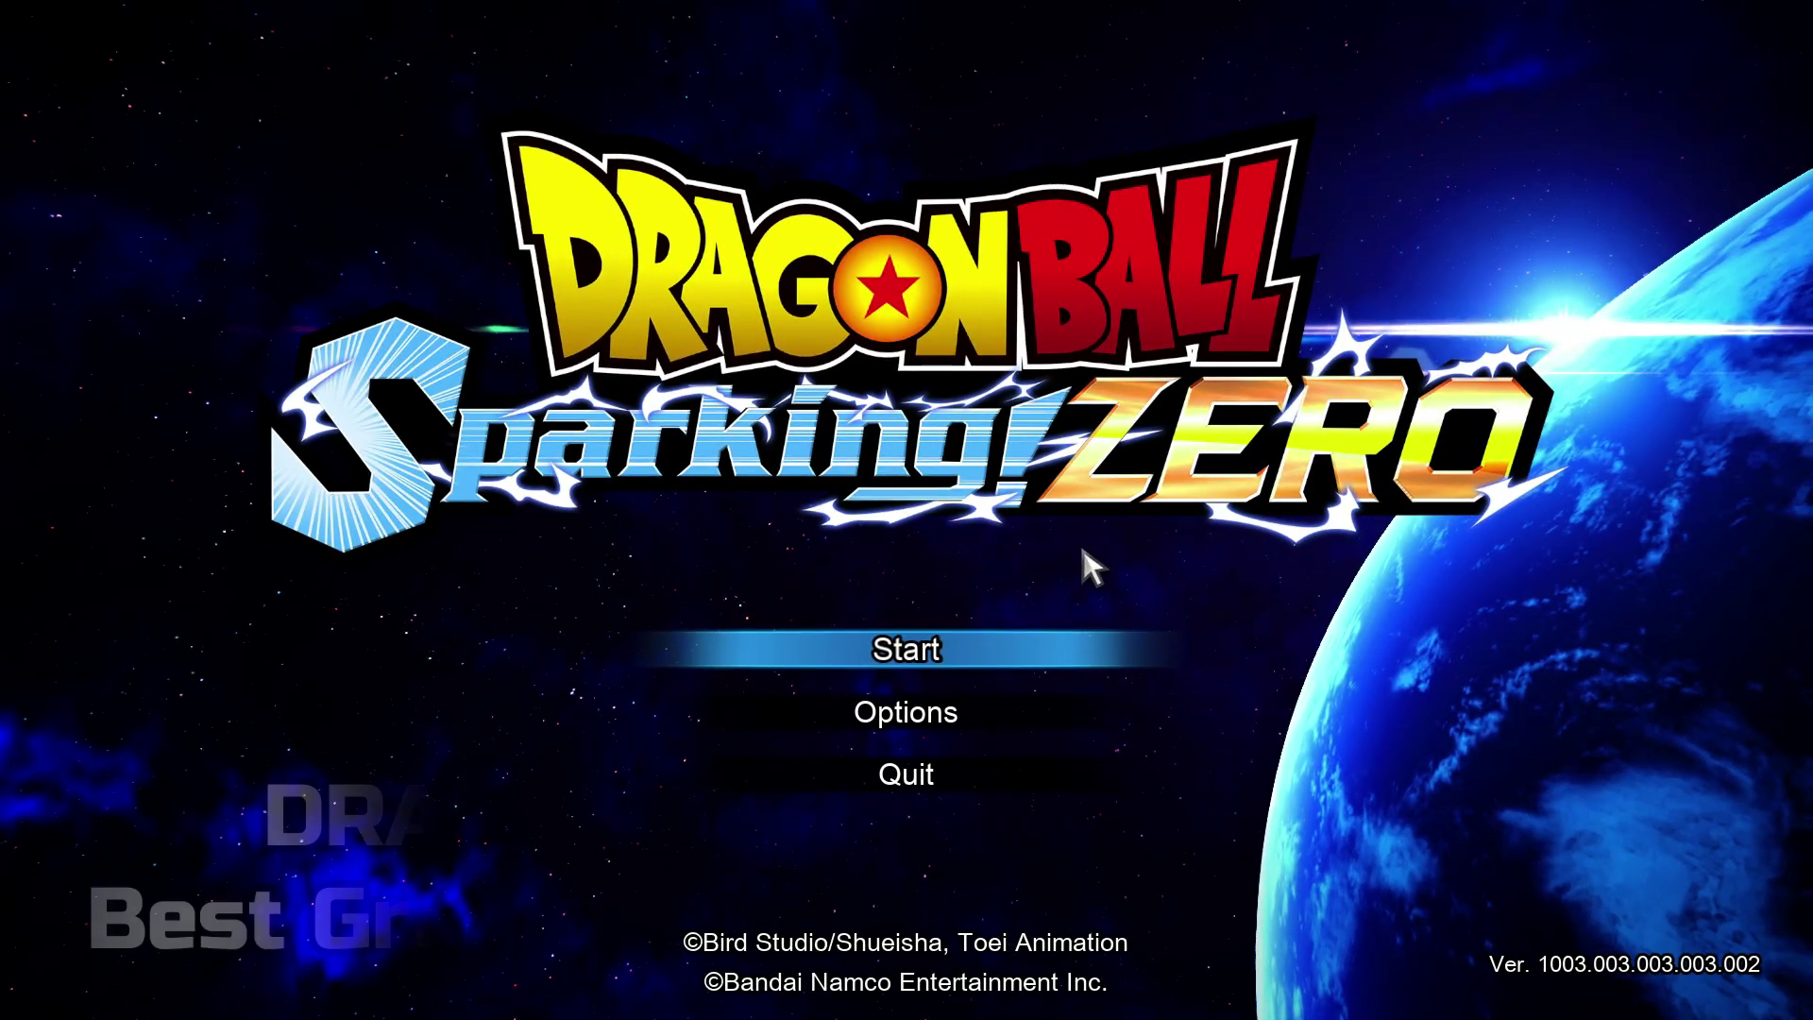
Open the game's graphics options, switch Battle Screen Type to the next choice and set it back to 1 Screen Battle
{"action": "left_click", "coordinate": [969, 713]}
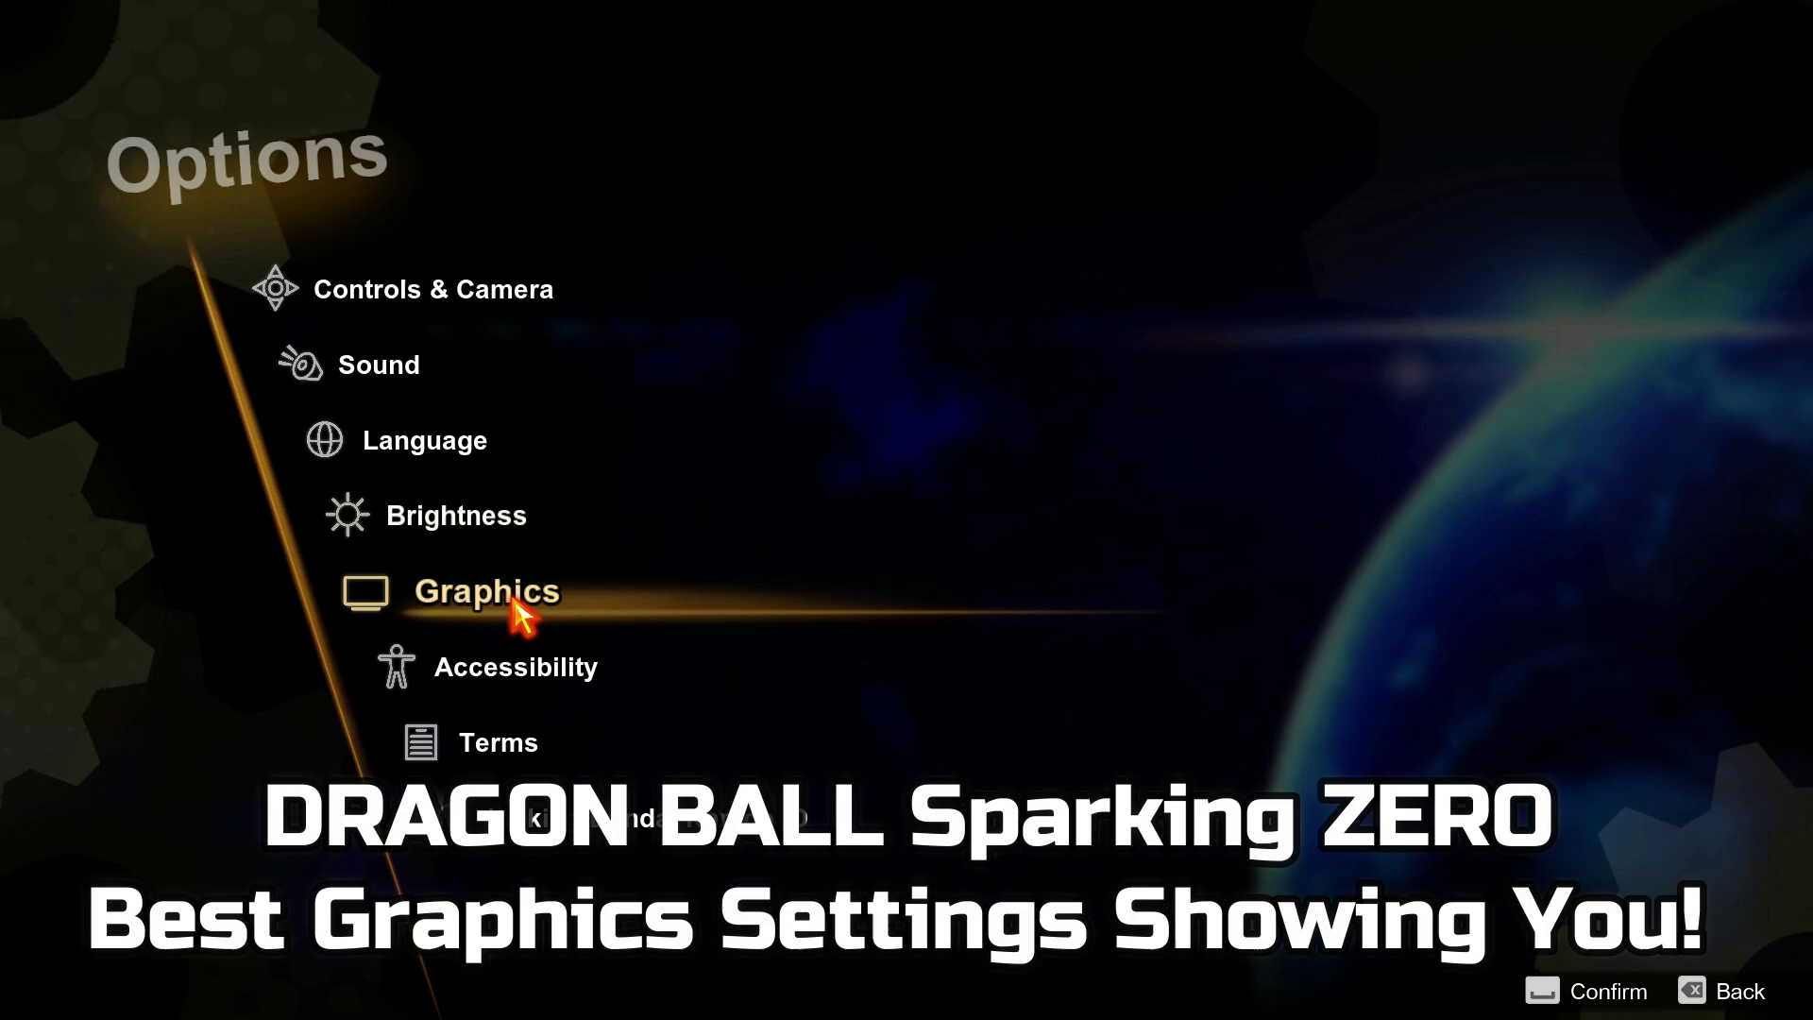
{"action": "left_click", "coordinate": [469, 600]}
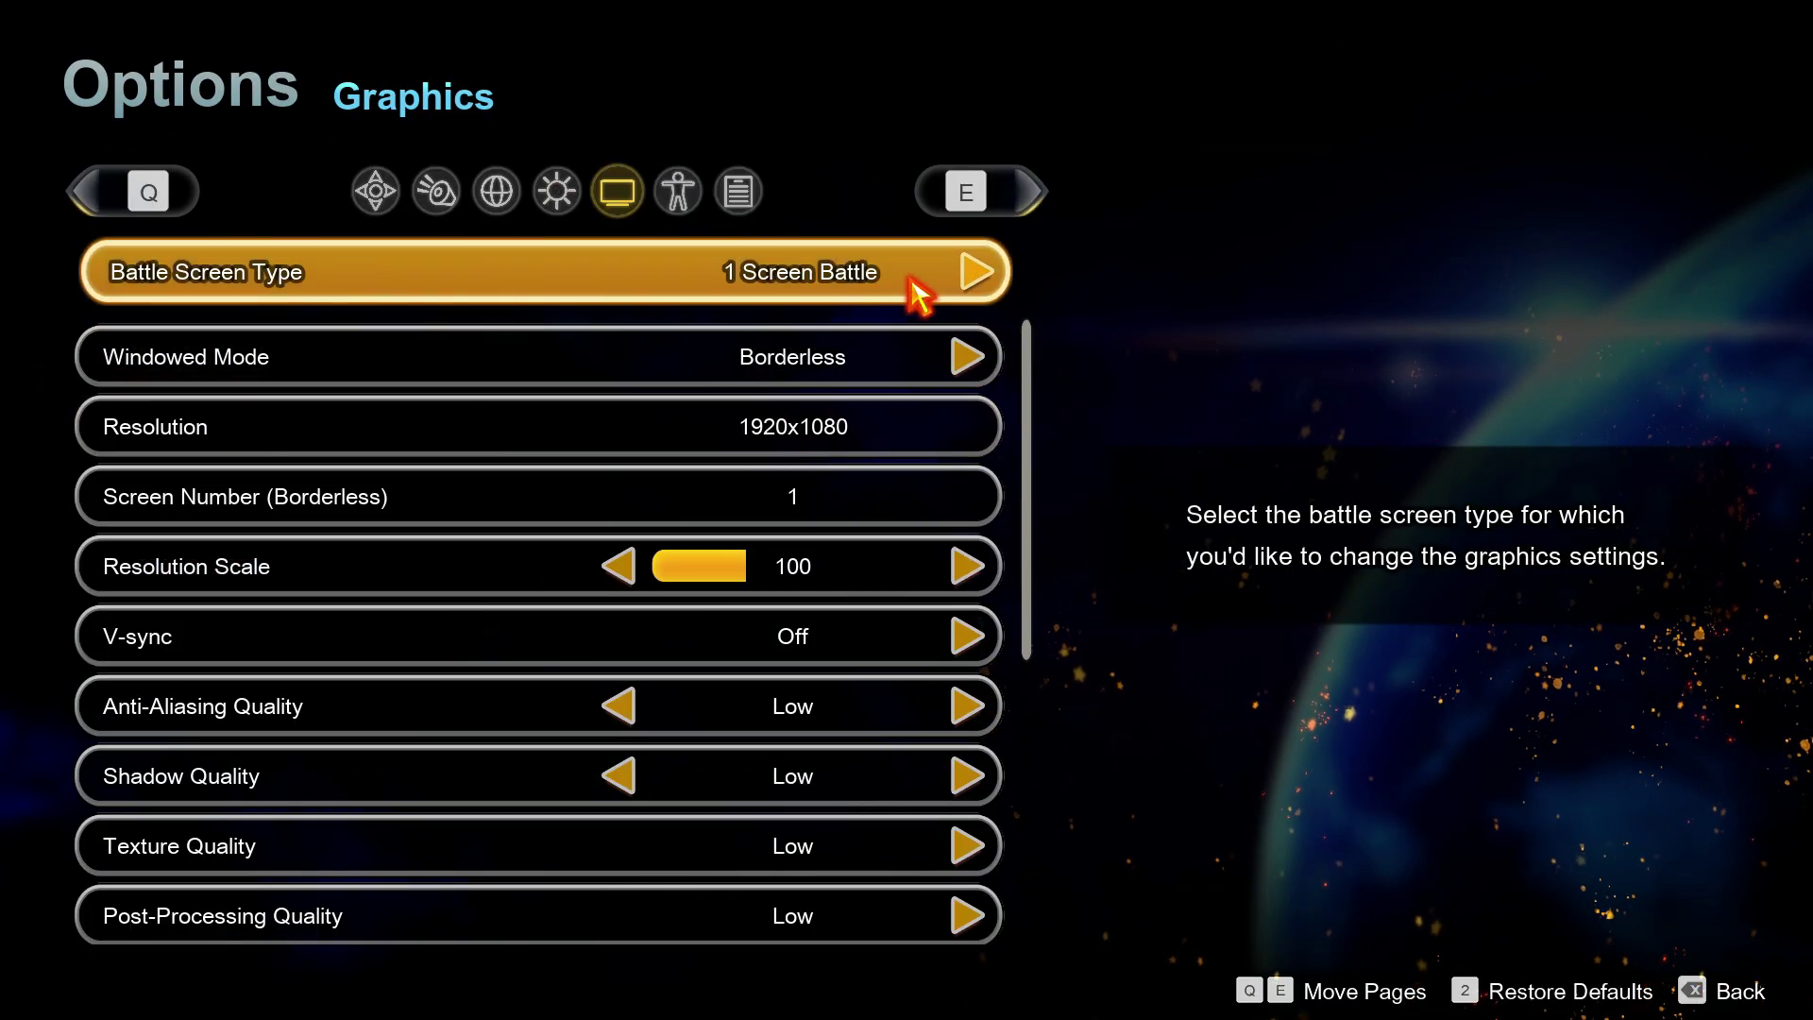
{"action": "left_click", "coordinate": [972, 274]}
{"action": "left_click", "coordinate": [625, 274]}
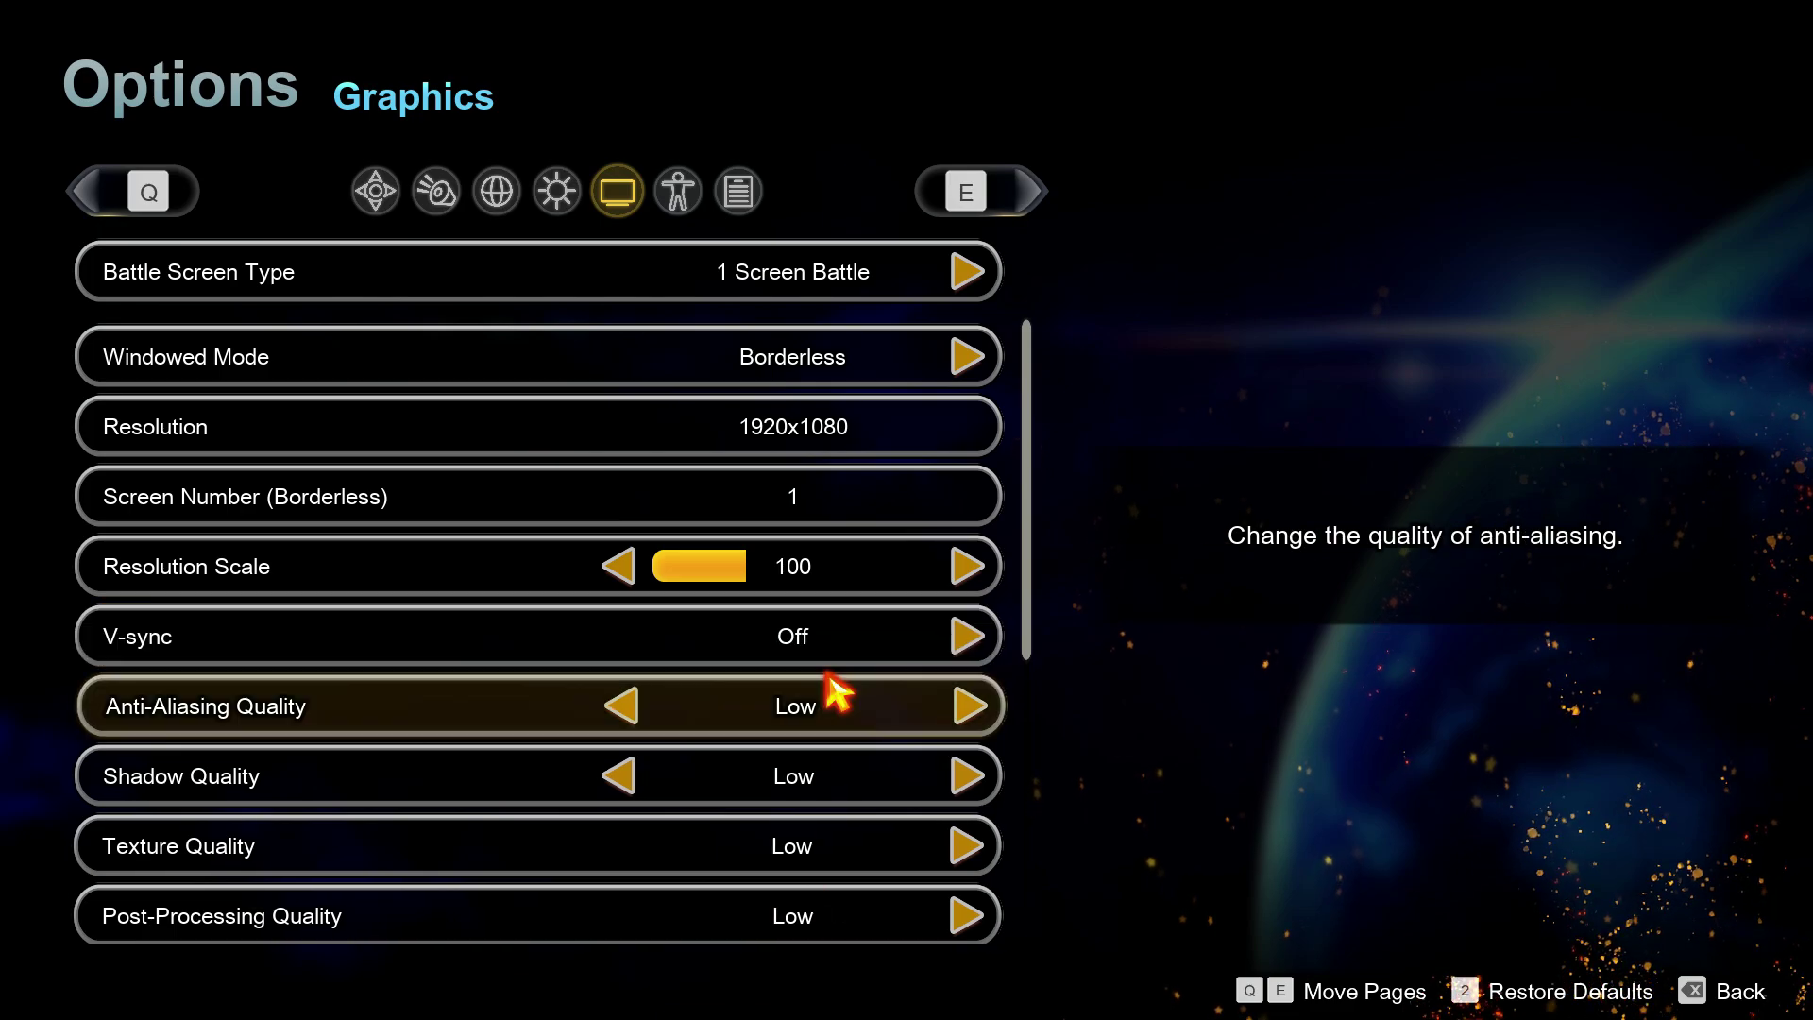
Examine the game's graphics quality settings down to Destruction Effect Quality, and return to the title screen with Start highlighted
{"action": "scroll", "coordinate": [1038, 604], "scroll_direction": "down", "scroll_amount": 3}
{"action": "scroll", "coordinate": [1039, 661], "scroll_direction": "down", "scroll_amount": 4}
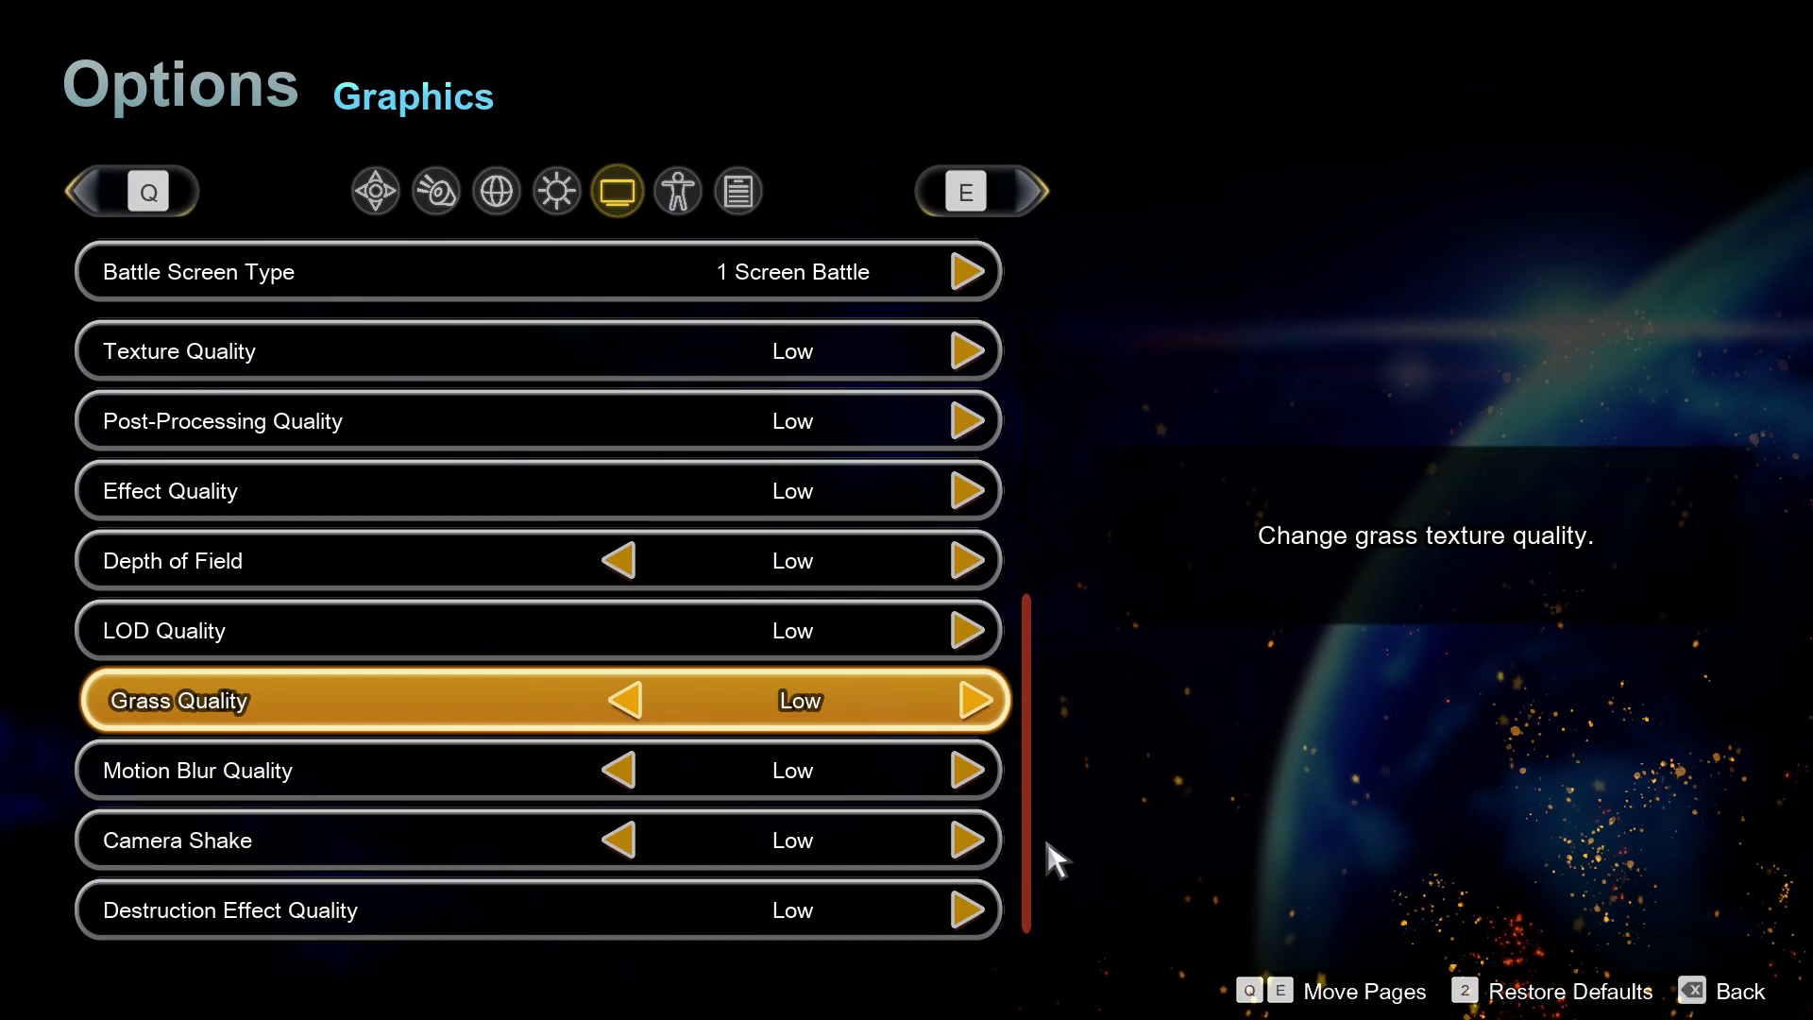
{"action": "left_click_drag", "start_coordinate": [1020, 769], "coordinate": [1031, 394]}
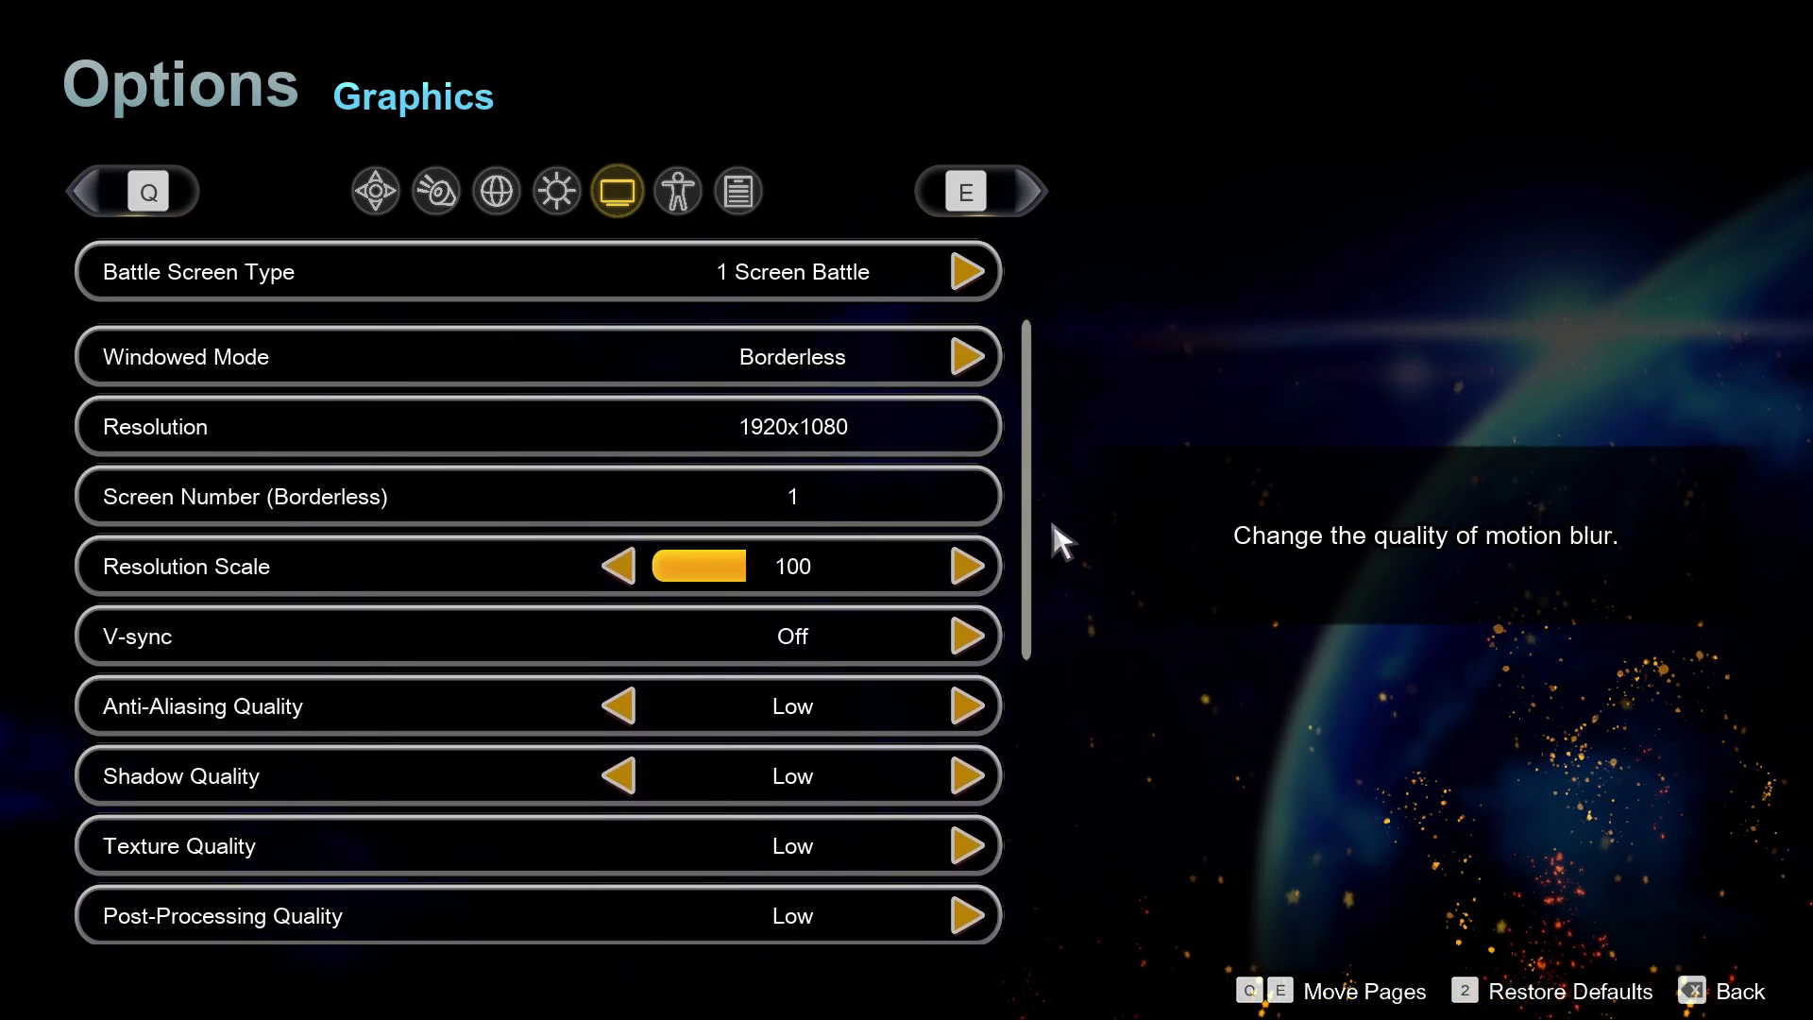
{"action": "key", "text": "BackSpace"}
{"action": "key", "text": "BackSpace"}
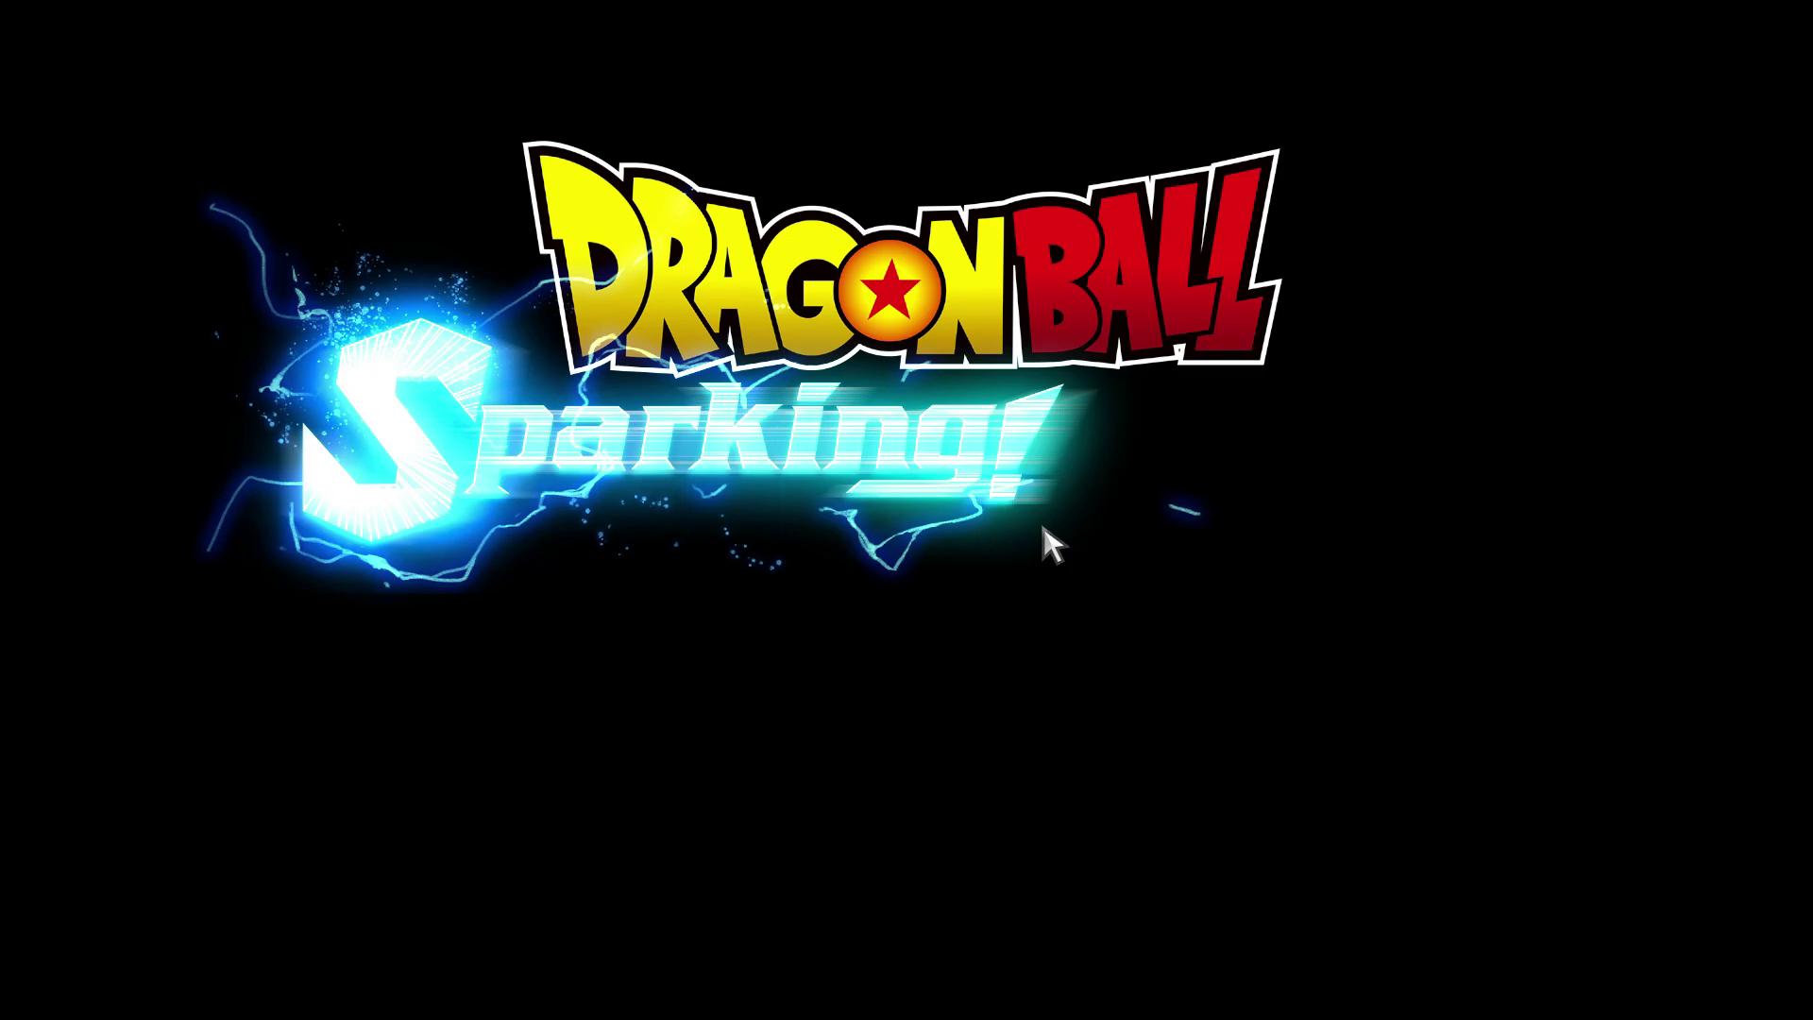
{"action": "key", "text": "Up"}
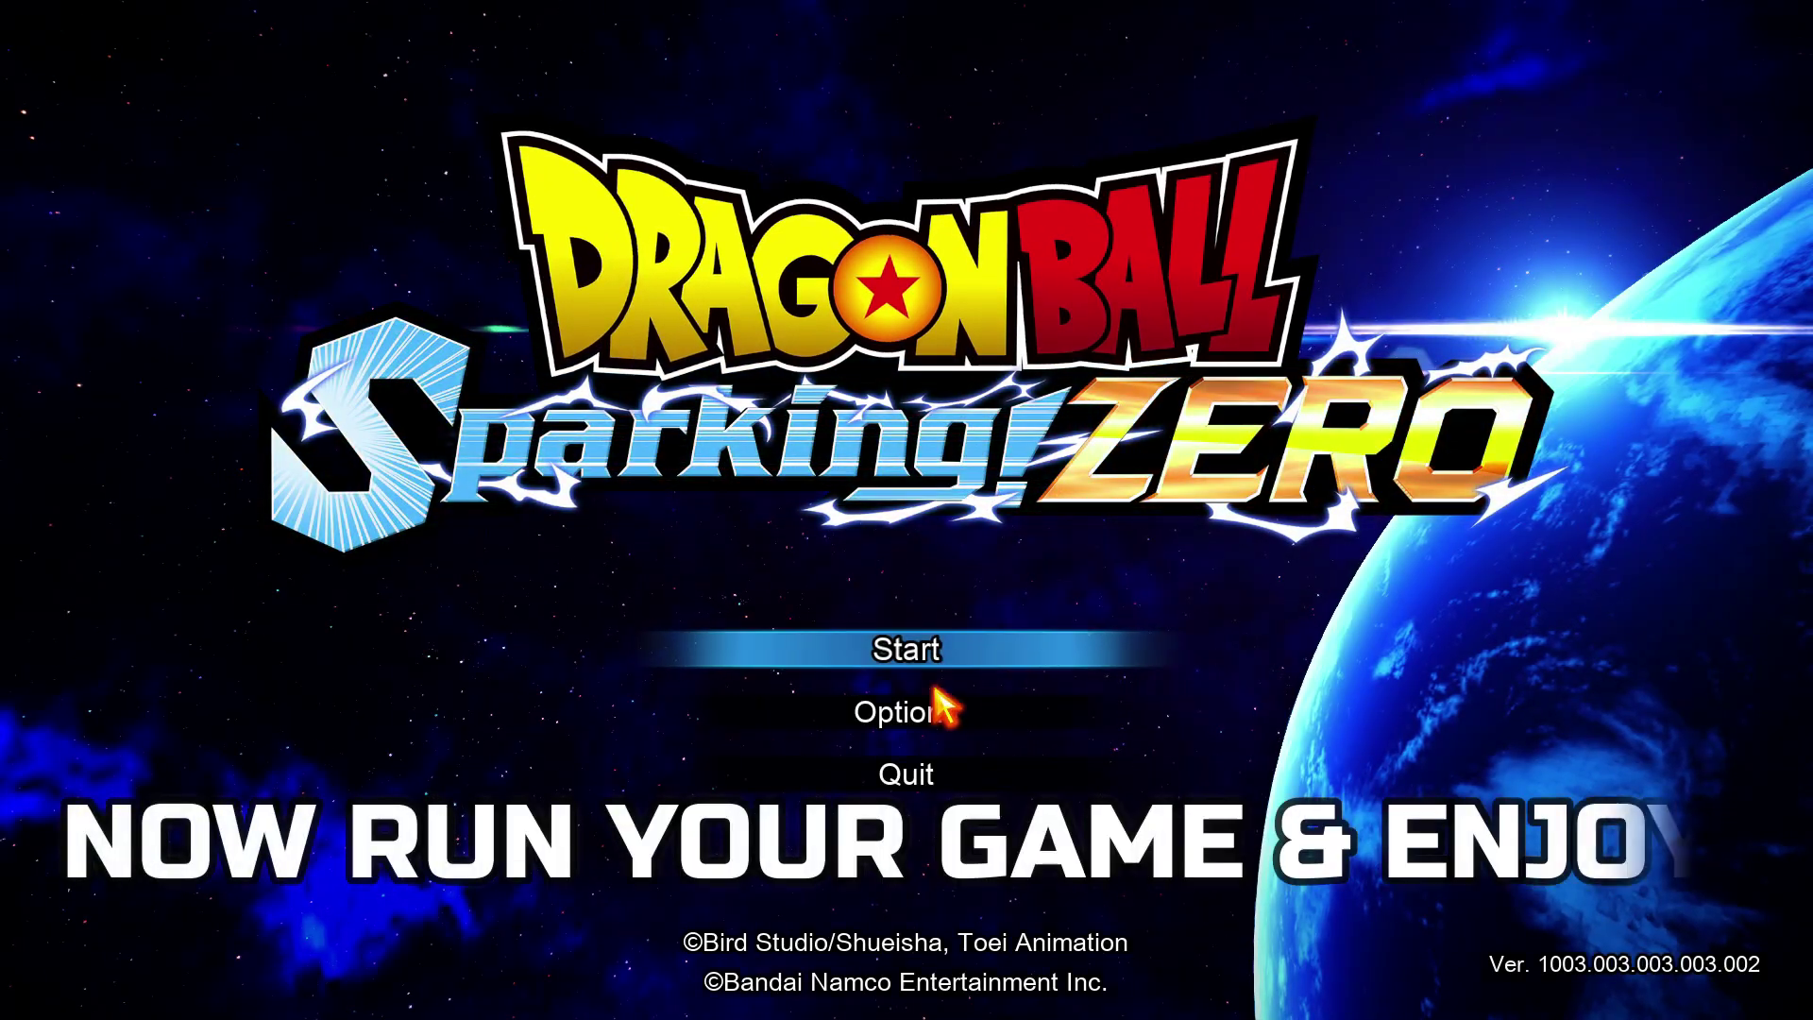